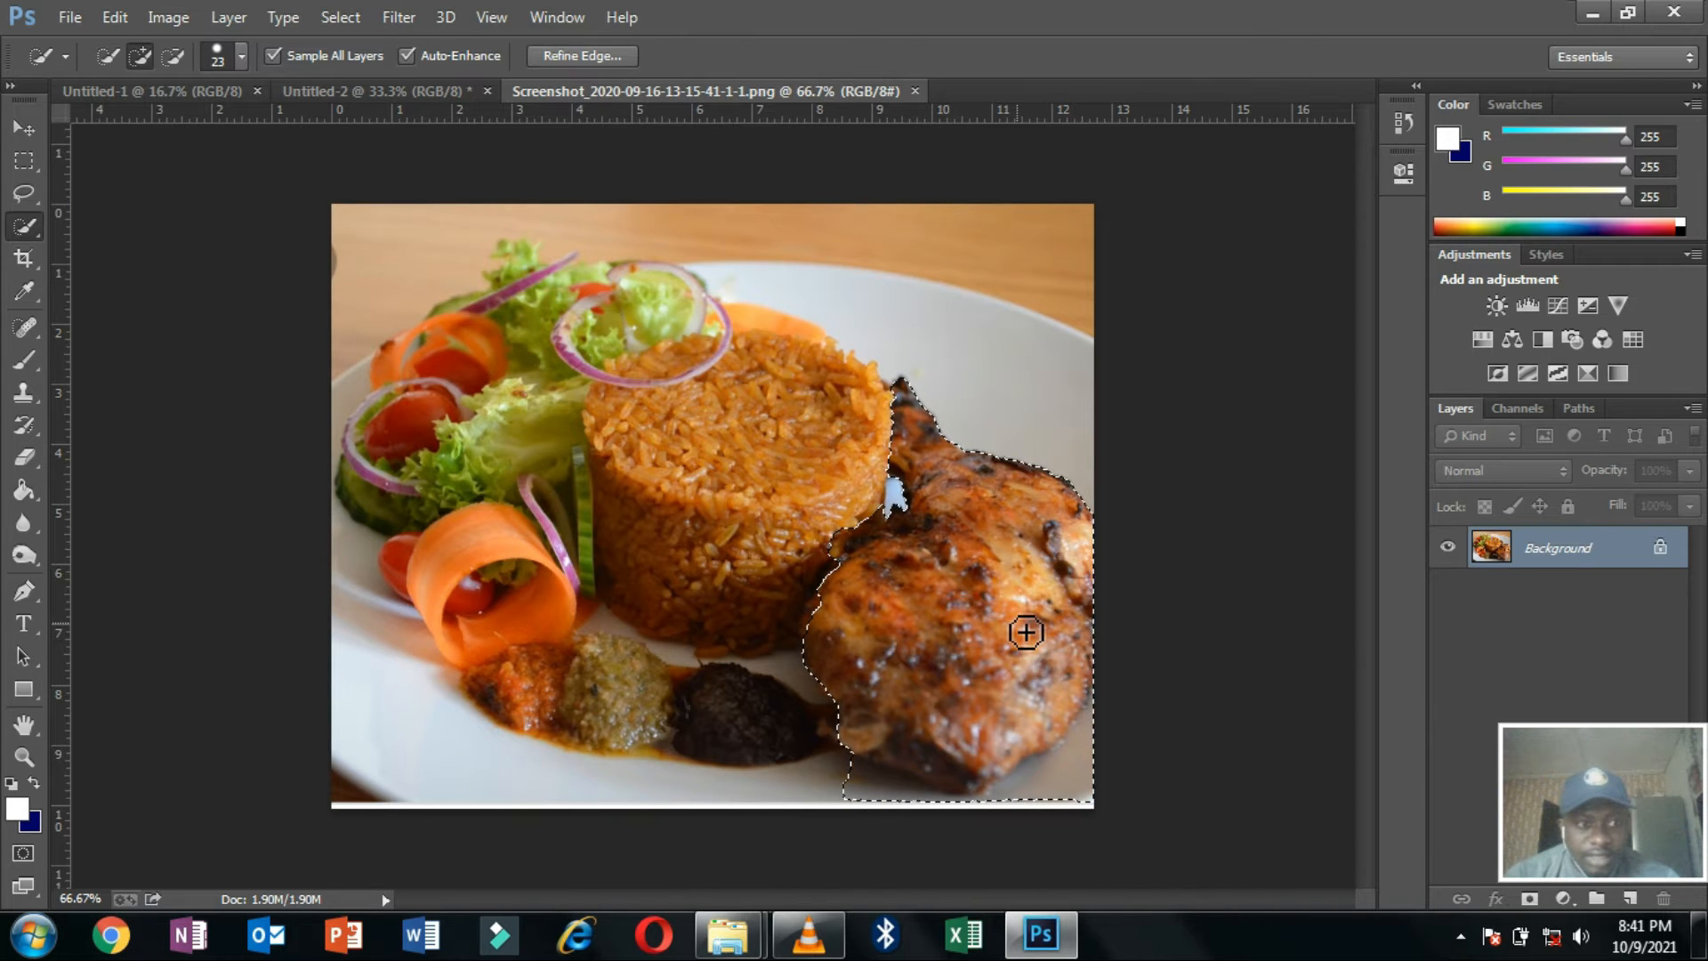
# Subtract the plate areas below the chicken from the quick selection, then clear the selection.
pyautogui.press('alt')
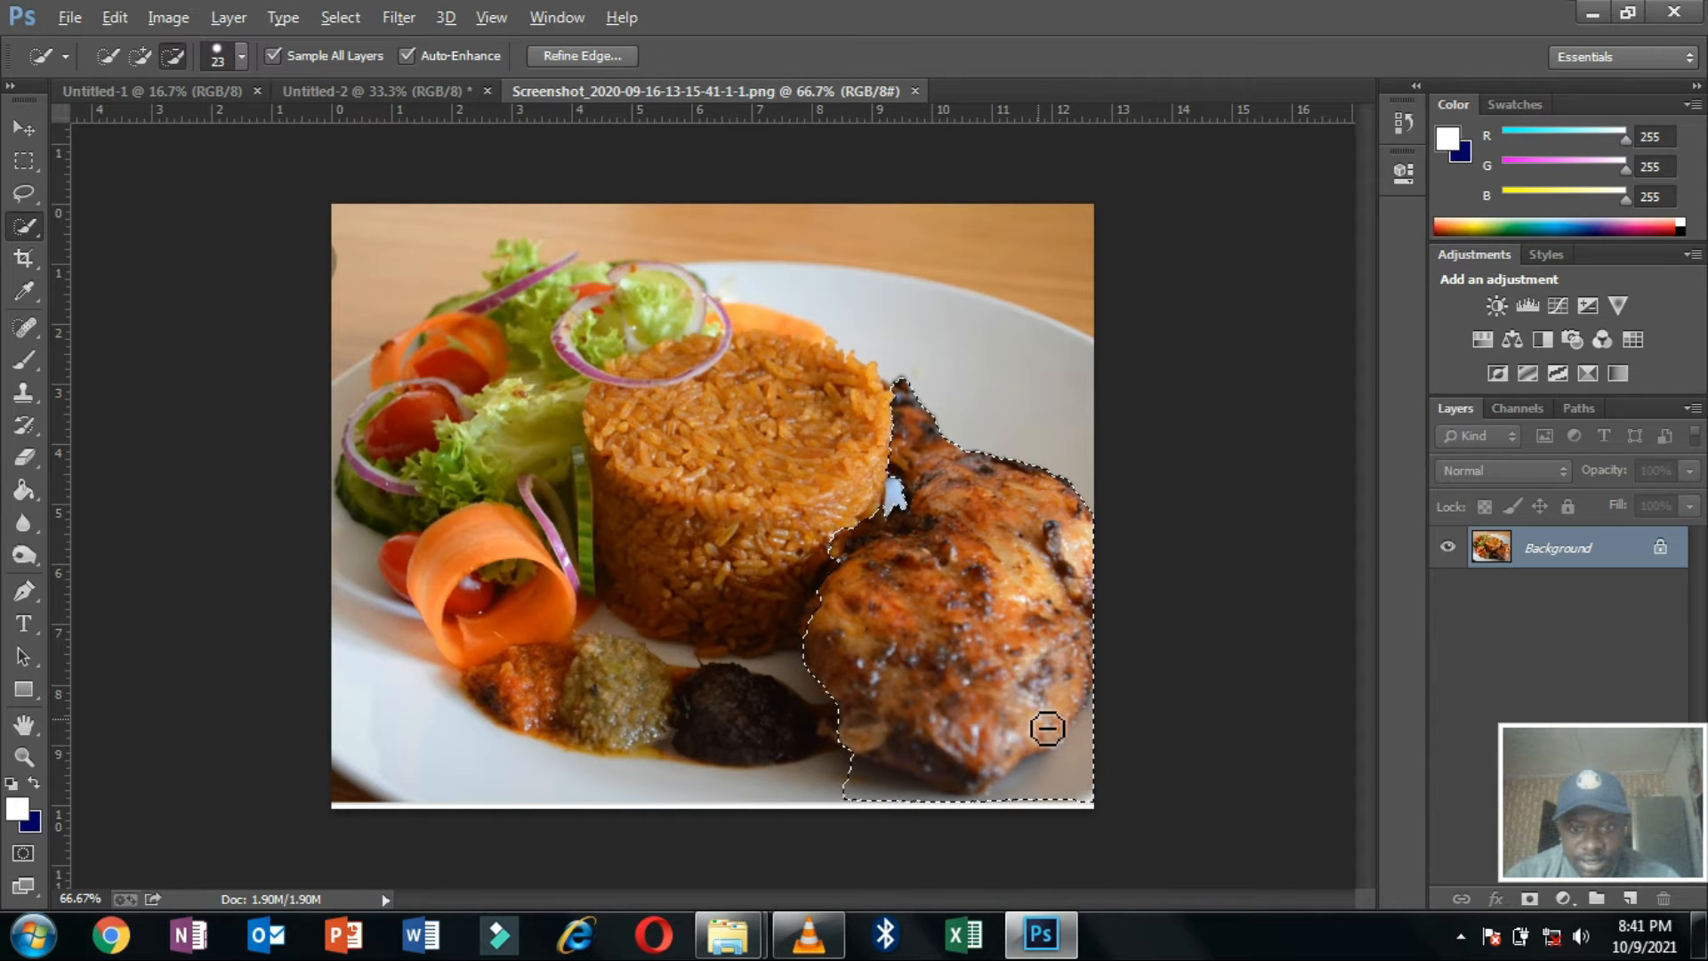
pyautogui.moveTo(1071, 741); pyautogui.dragTo(1015, 777)
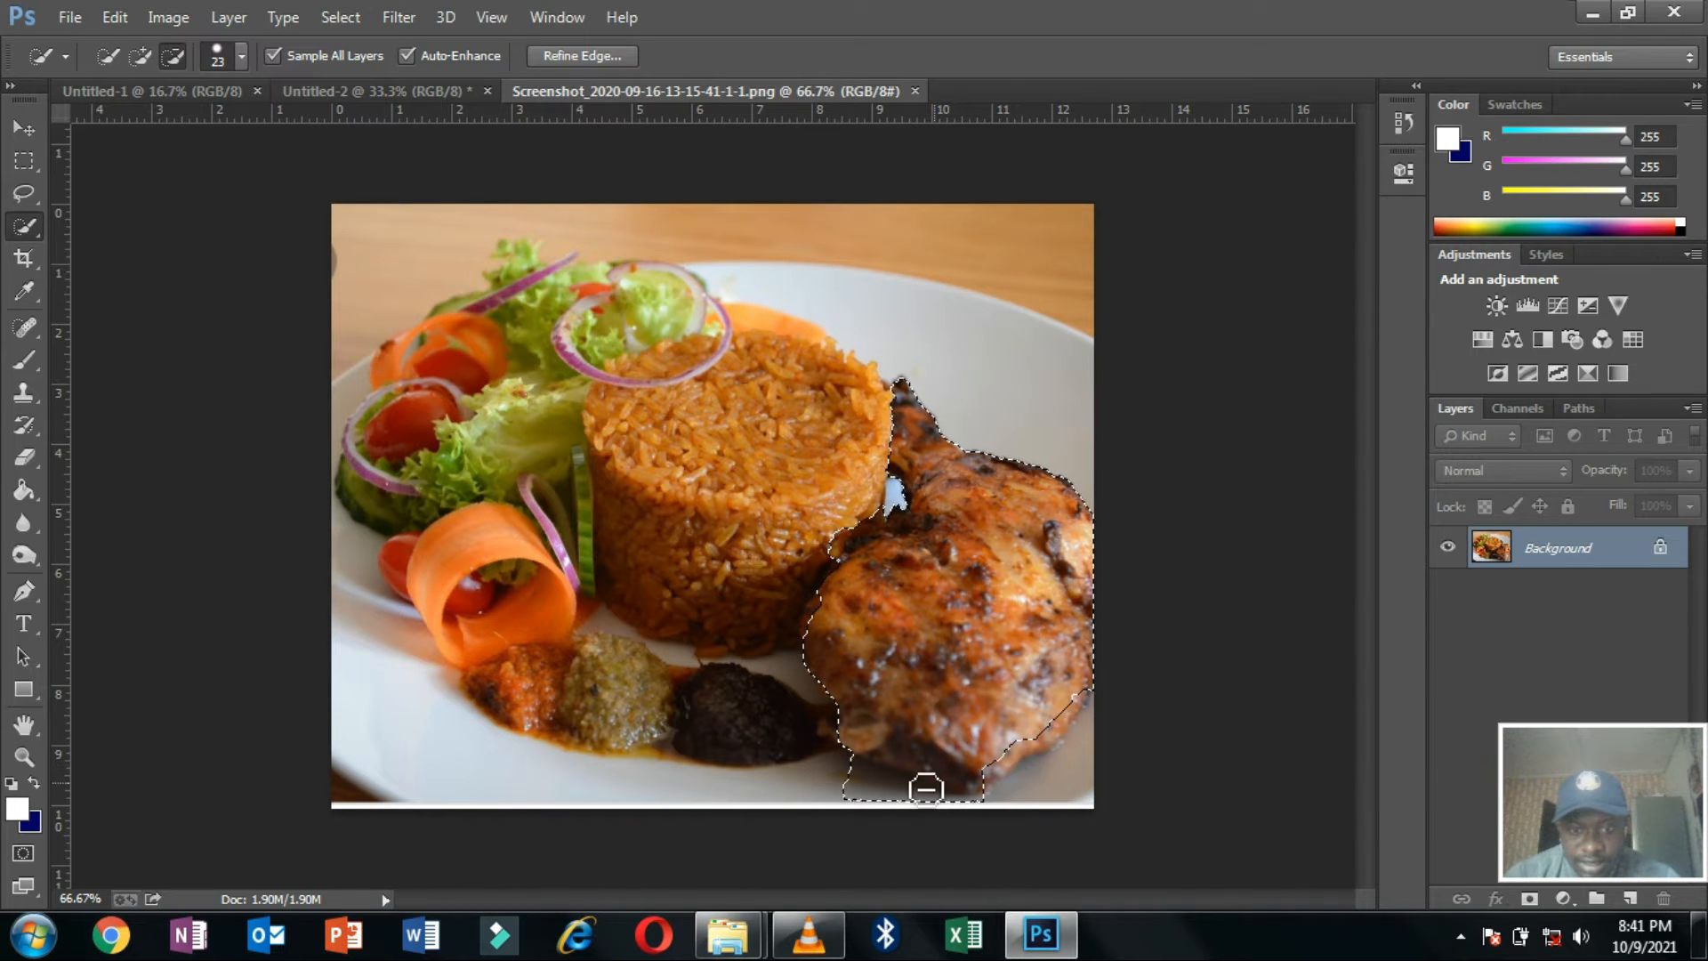
pyautogui.moveTo(884, 770); pyautogui.dragTo(915, 736)
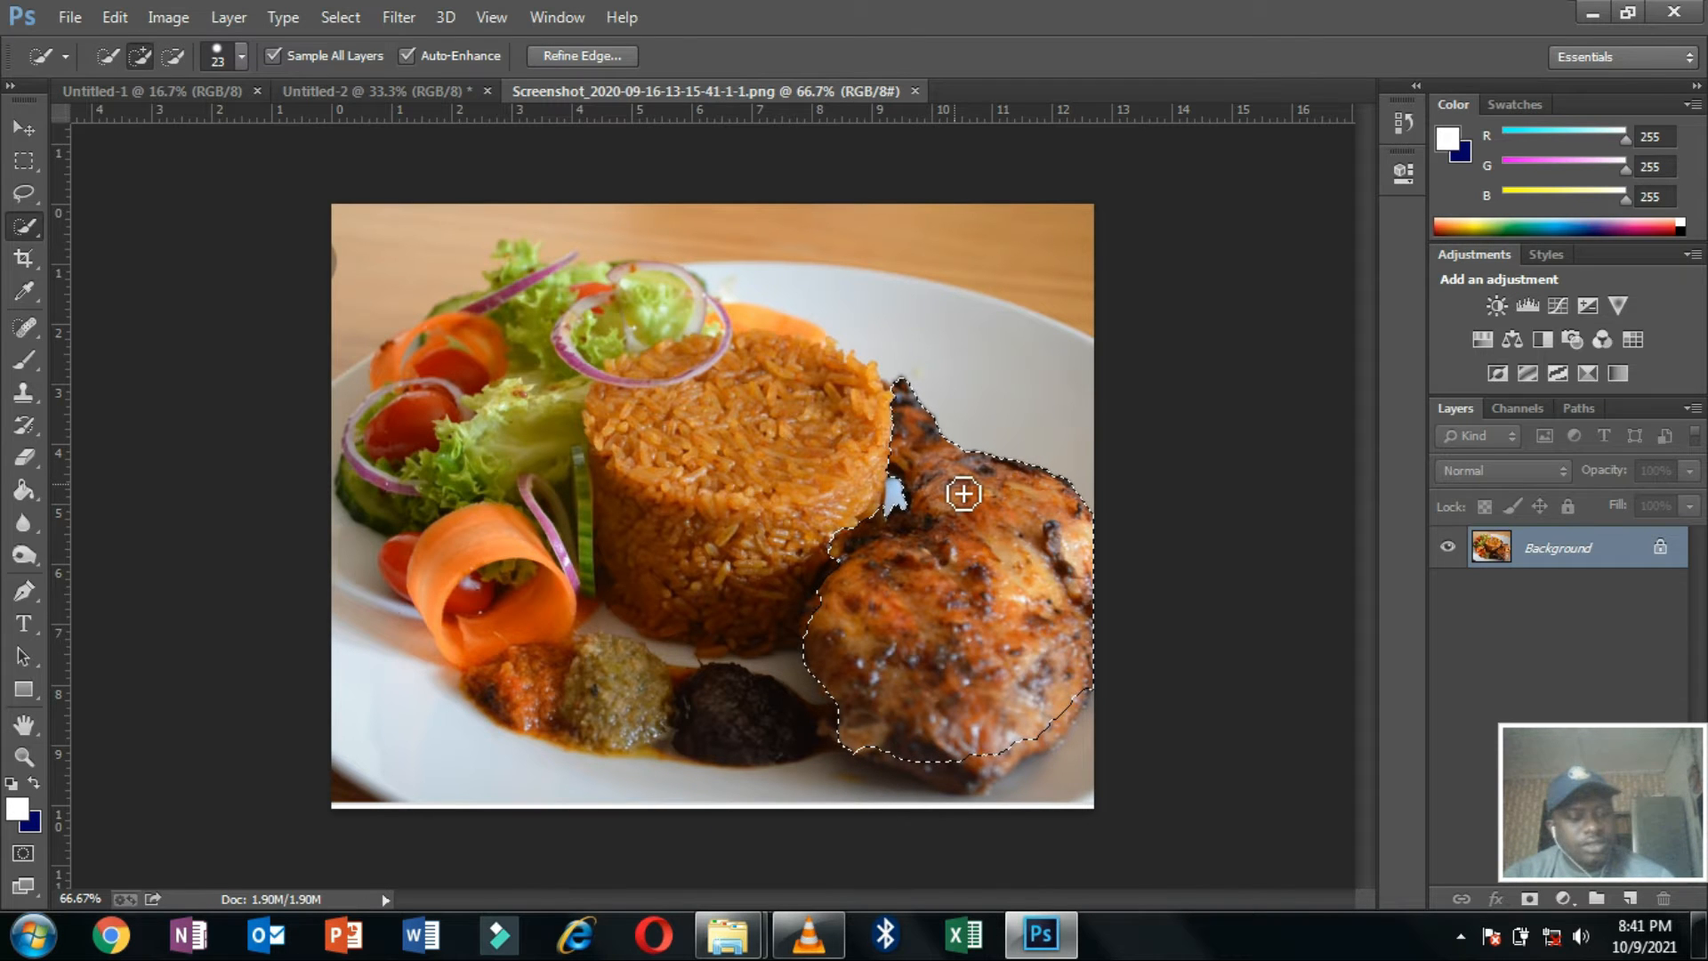
pyautogui.hotkey('ctrl', 'd')
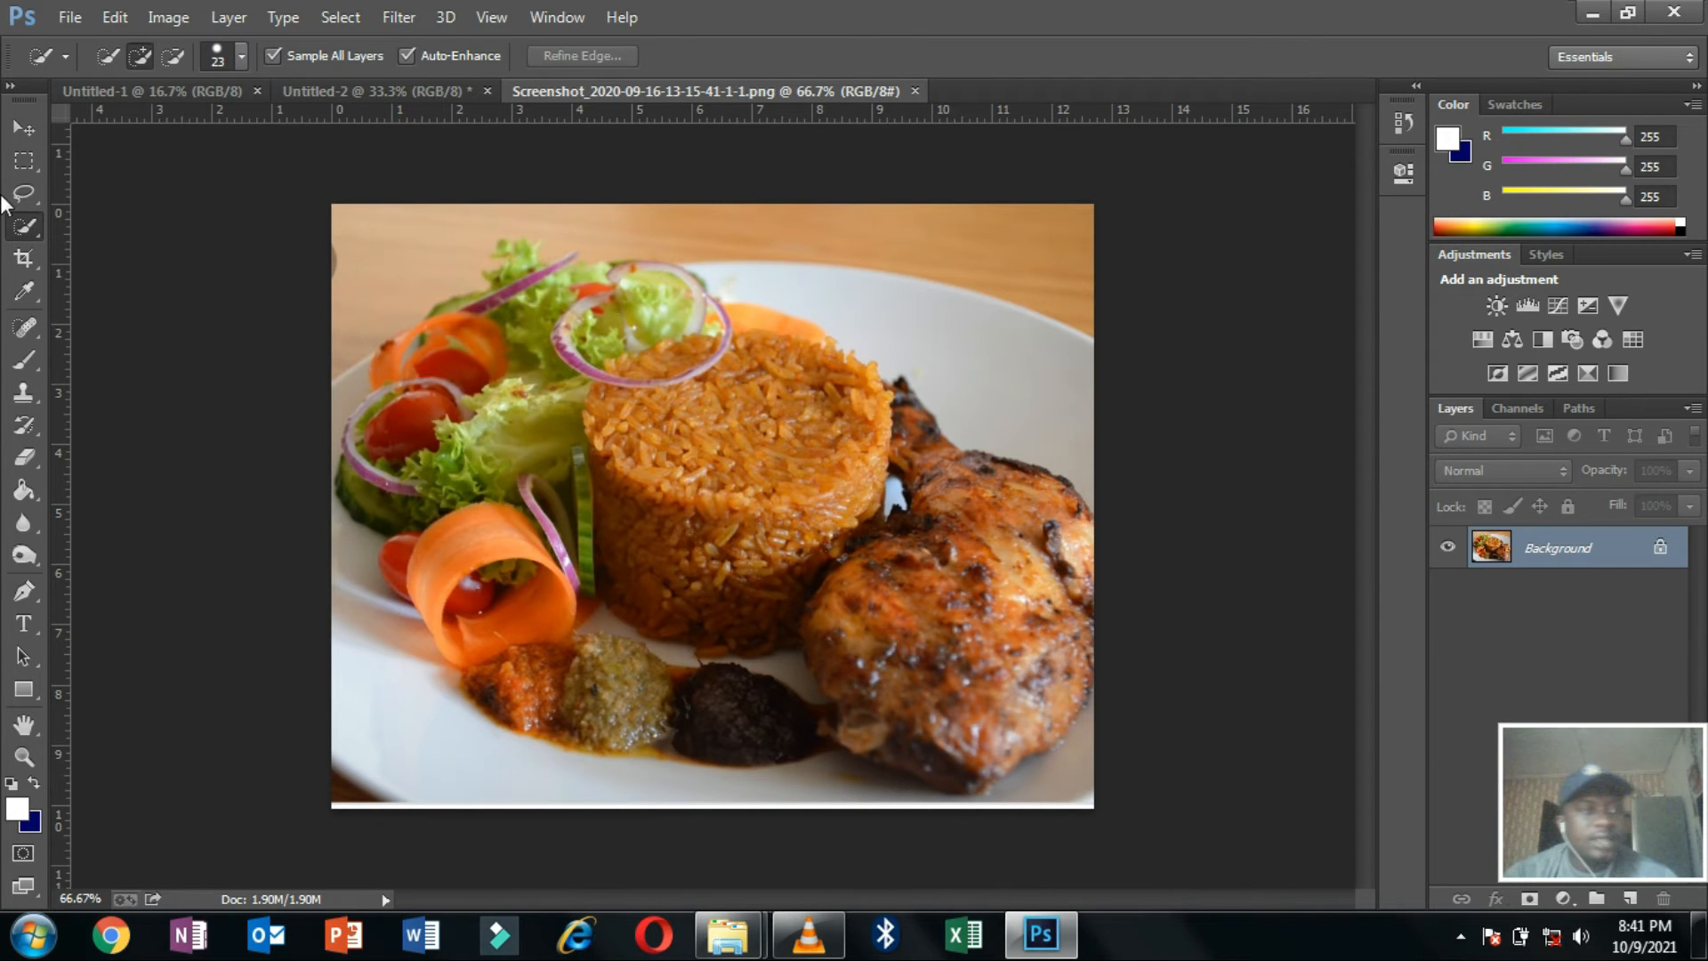
# Select the wooden tabletop area above the plate using the Magic Wand tool with a tolerance of 50.
pyautogui.rightClick(35, 227)
pyautogui.click(77, 259)
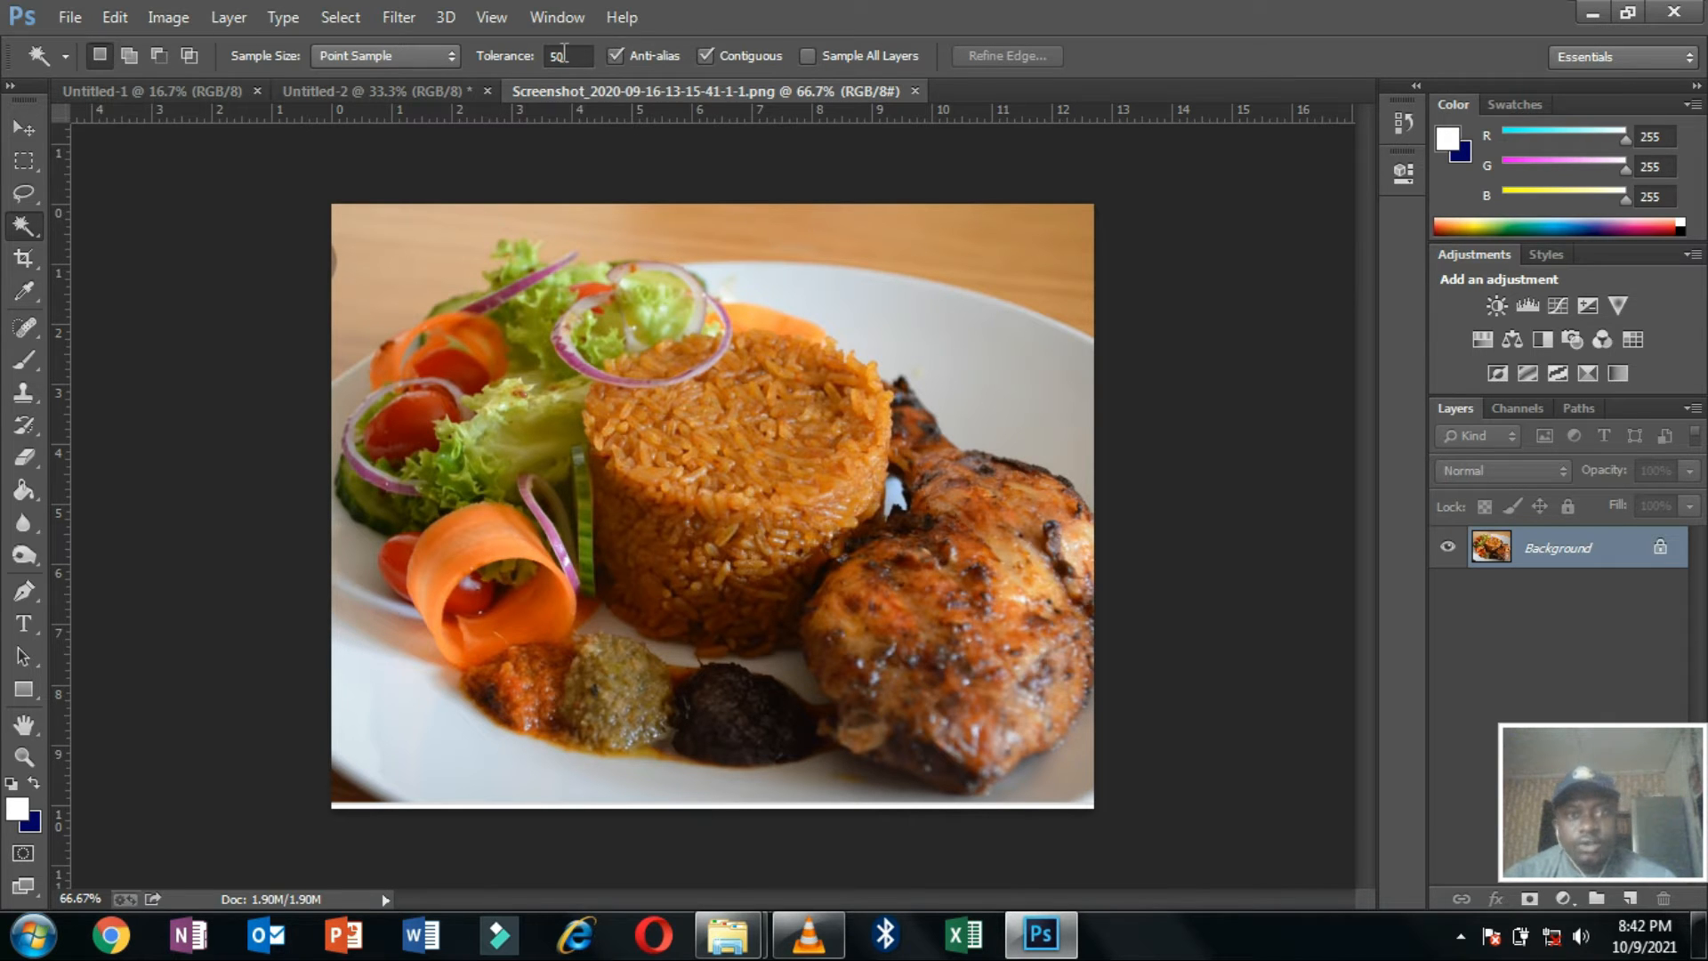
pyautogui.click(1012, 263)
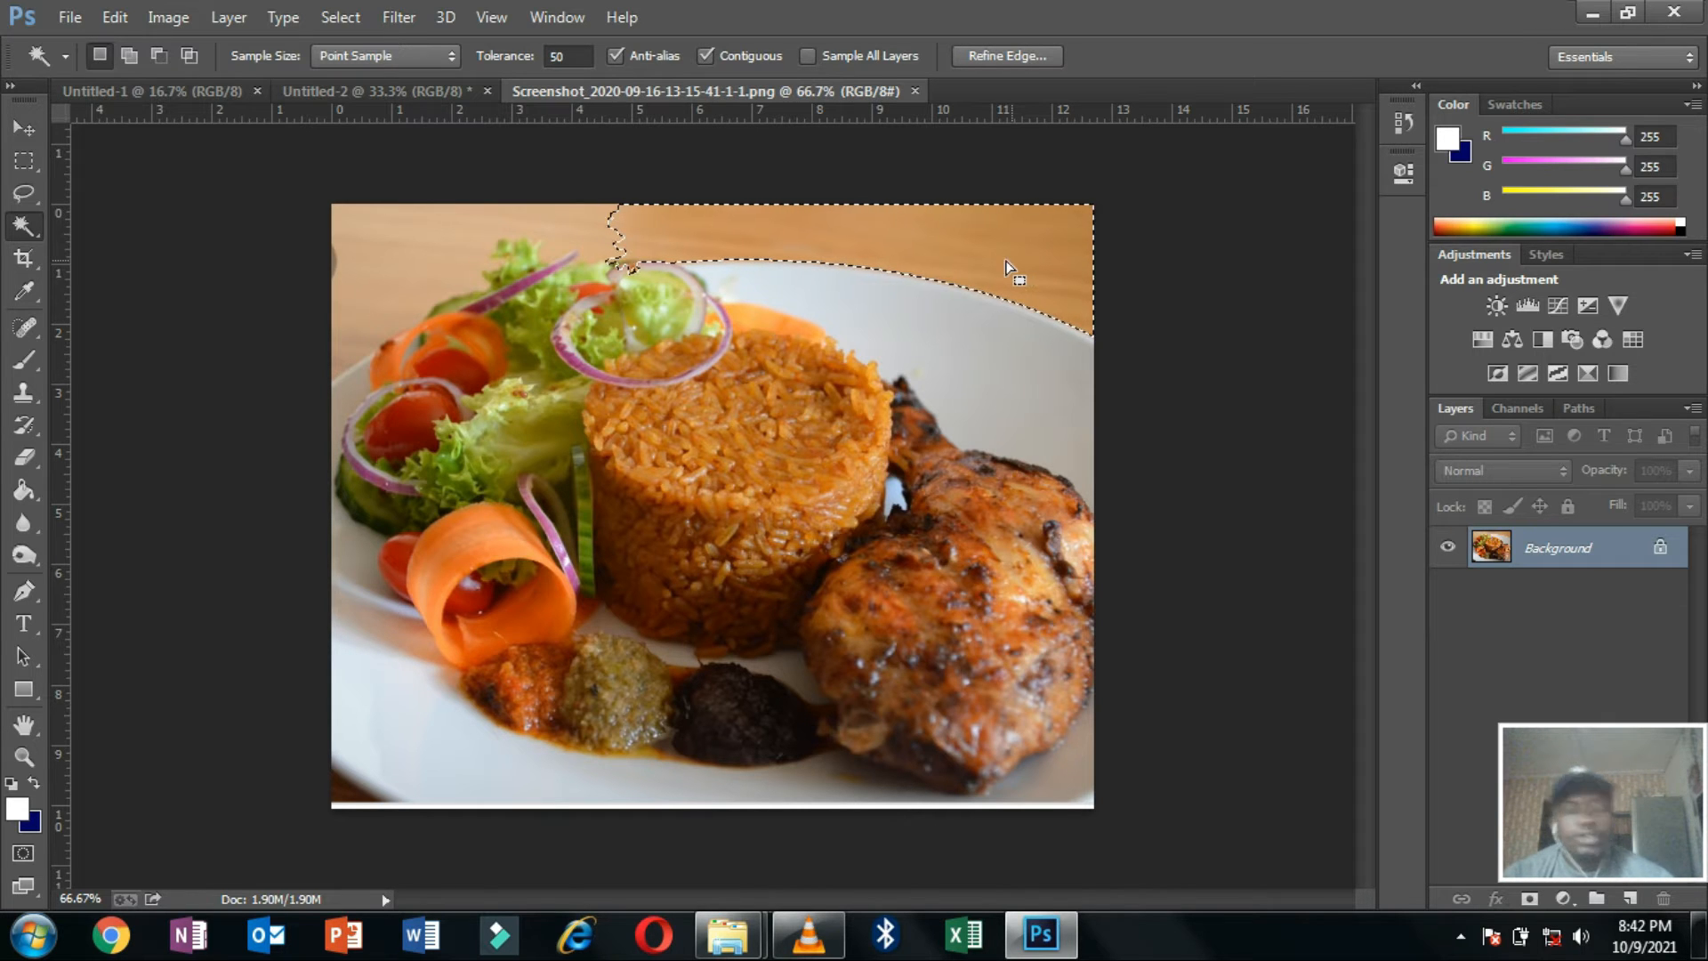
# Try to move the selected tabletop area across the salad and rice, then undo the move.
pyautogui.click(24, 128)
pyautogui.click(987, 250)
pyautogui.moveTo(986, 243); pyautogui.dragTo(1029, 217)
pyautogui.hotkey('ctrl', 'z')
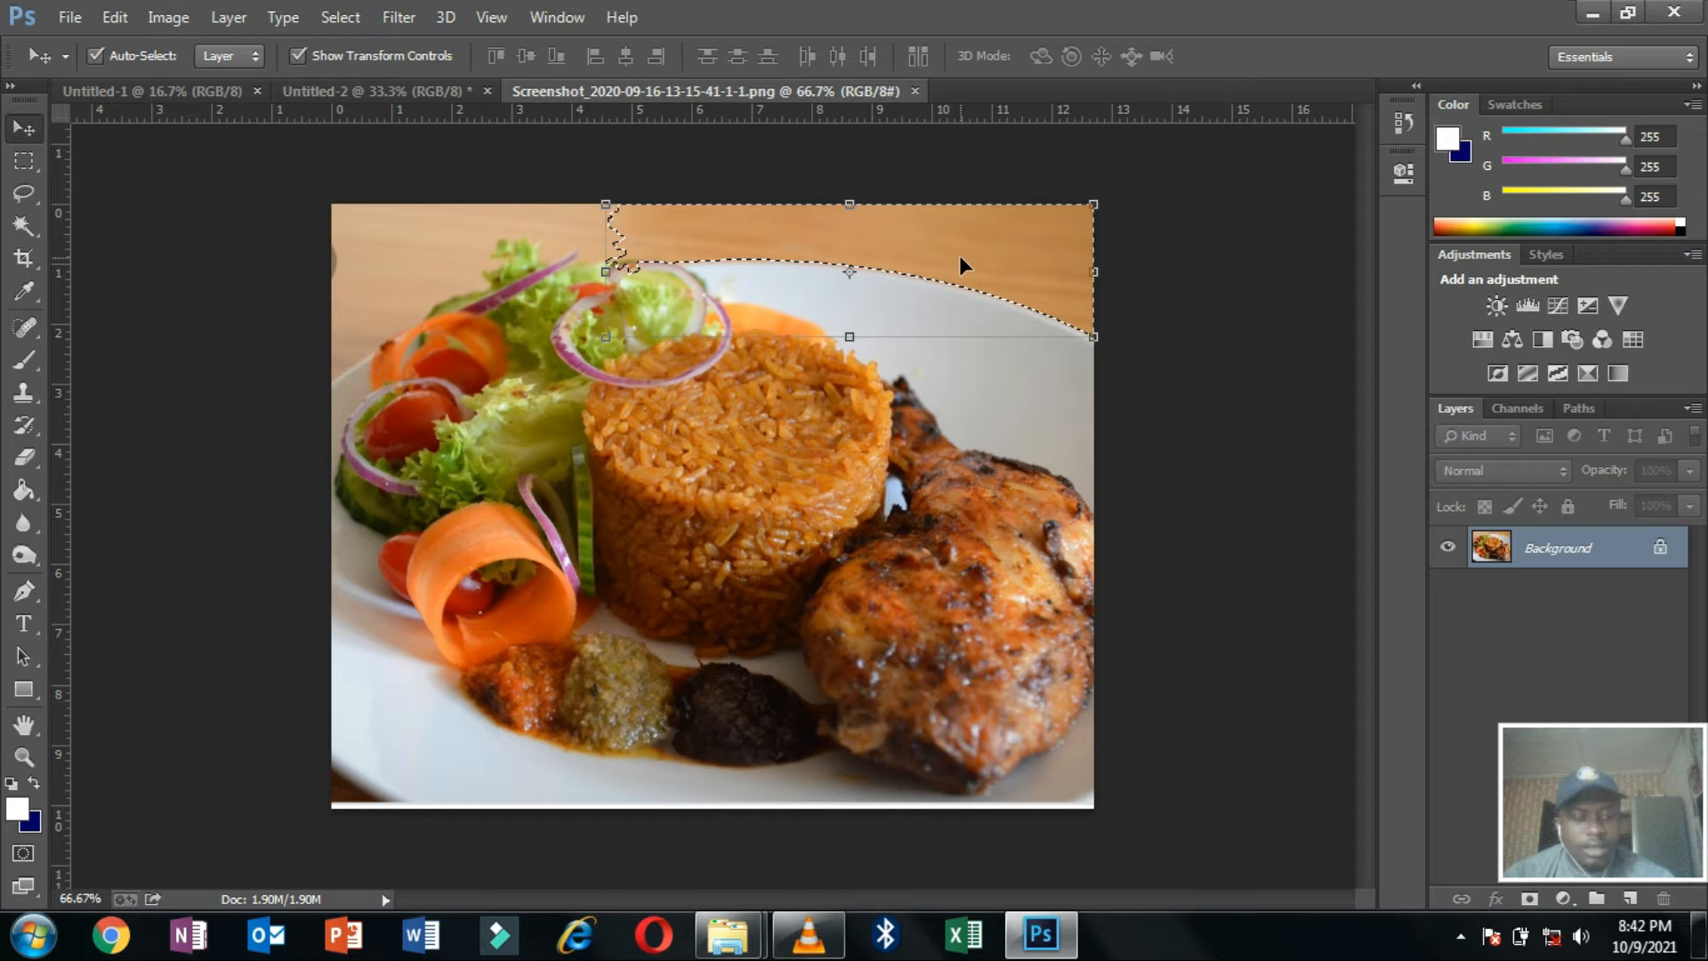
pyautogui.moveTo(970, 239); pyautogui.dragTo(713, 345)
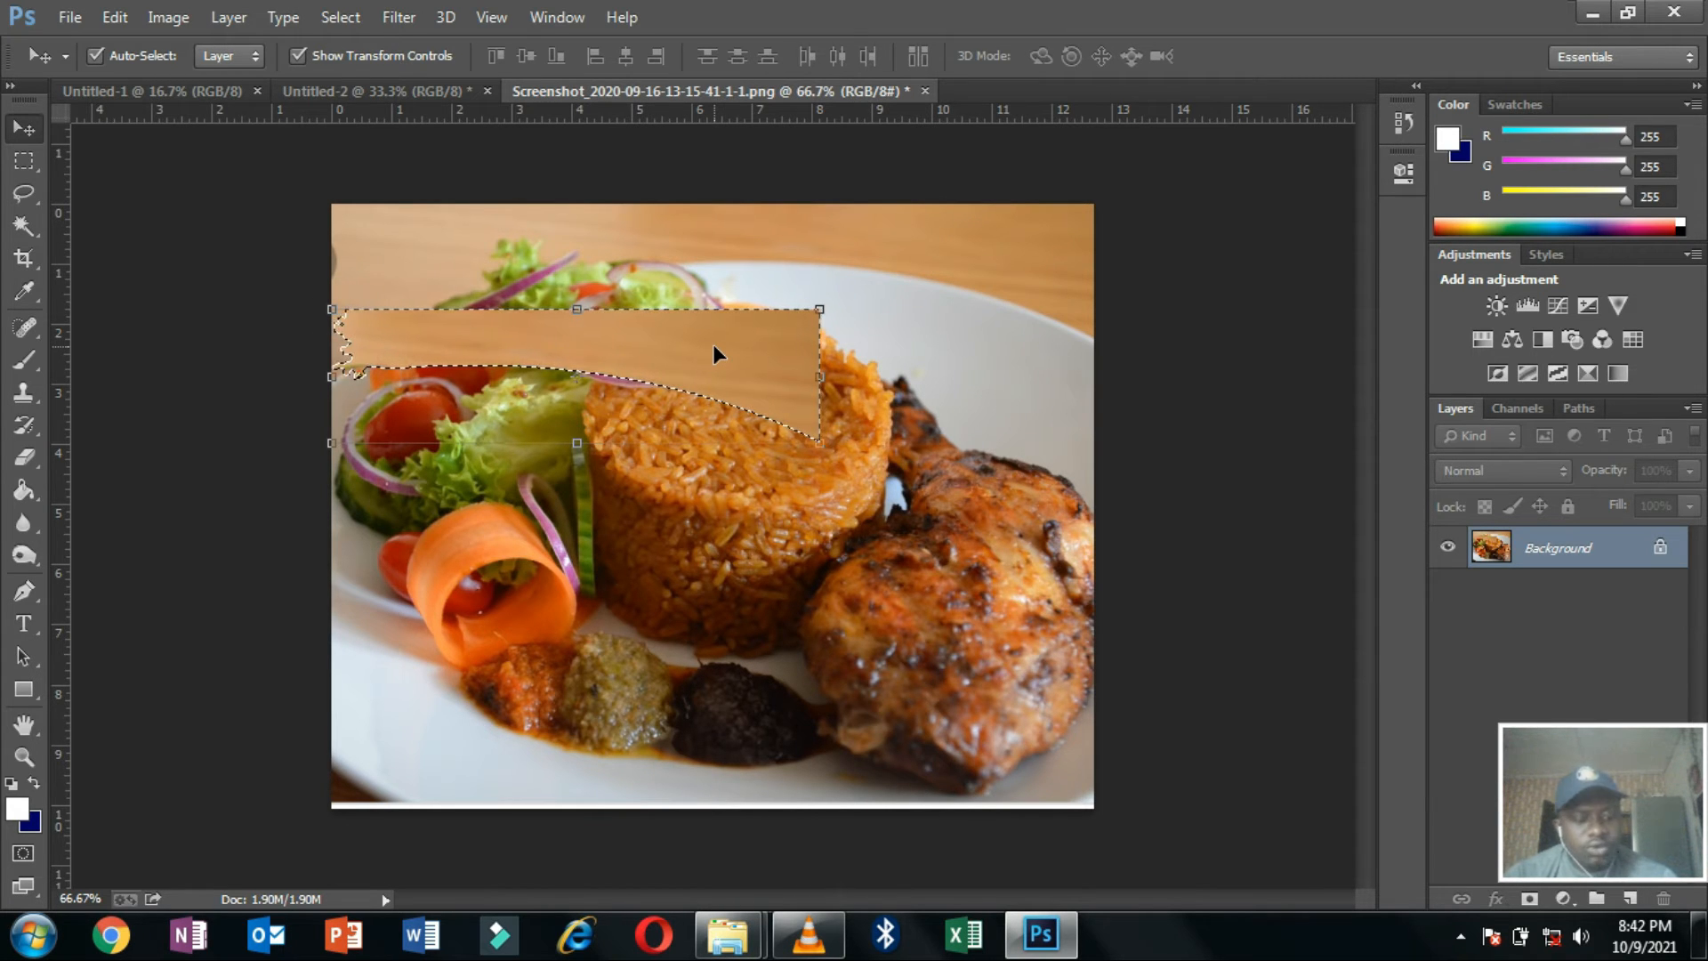
pyautogui.hotkey('ctrl', 'z')
# Move the selected tabletop area slightly down and left so it overlaps the plate's upper rim, then deselect it.
pyautogui.moveTo(854, 237); pyautogui.dragTo(697, 363)
pyautogui.moveTo(831, 331); pyautogui.dragTo(992, 229)
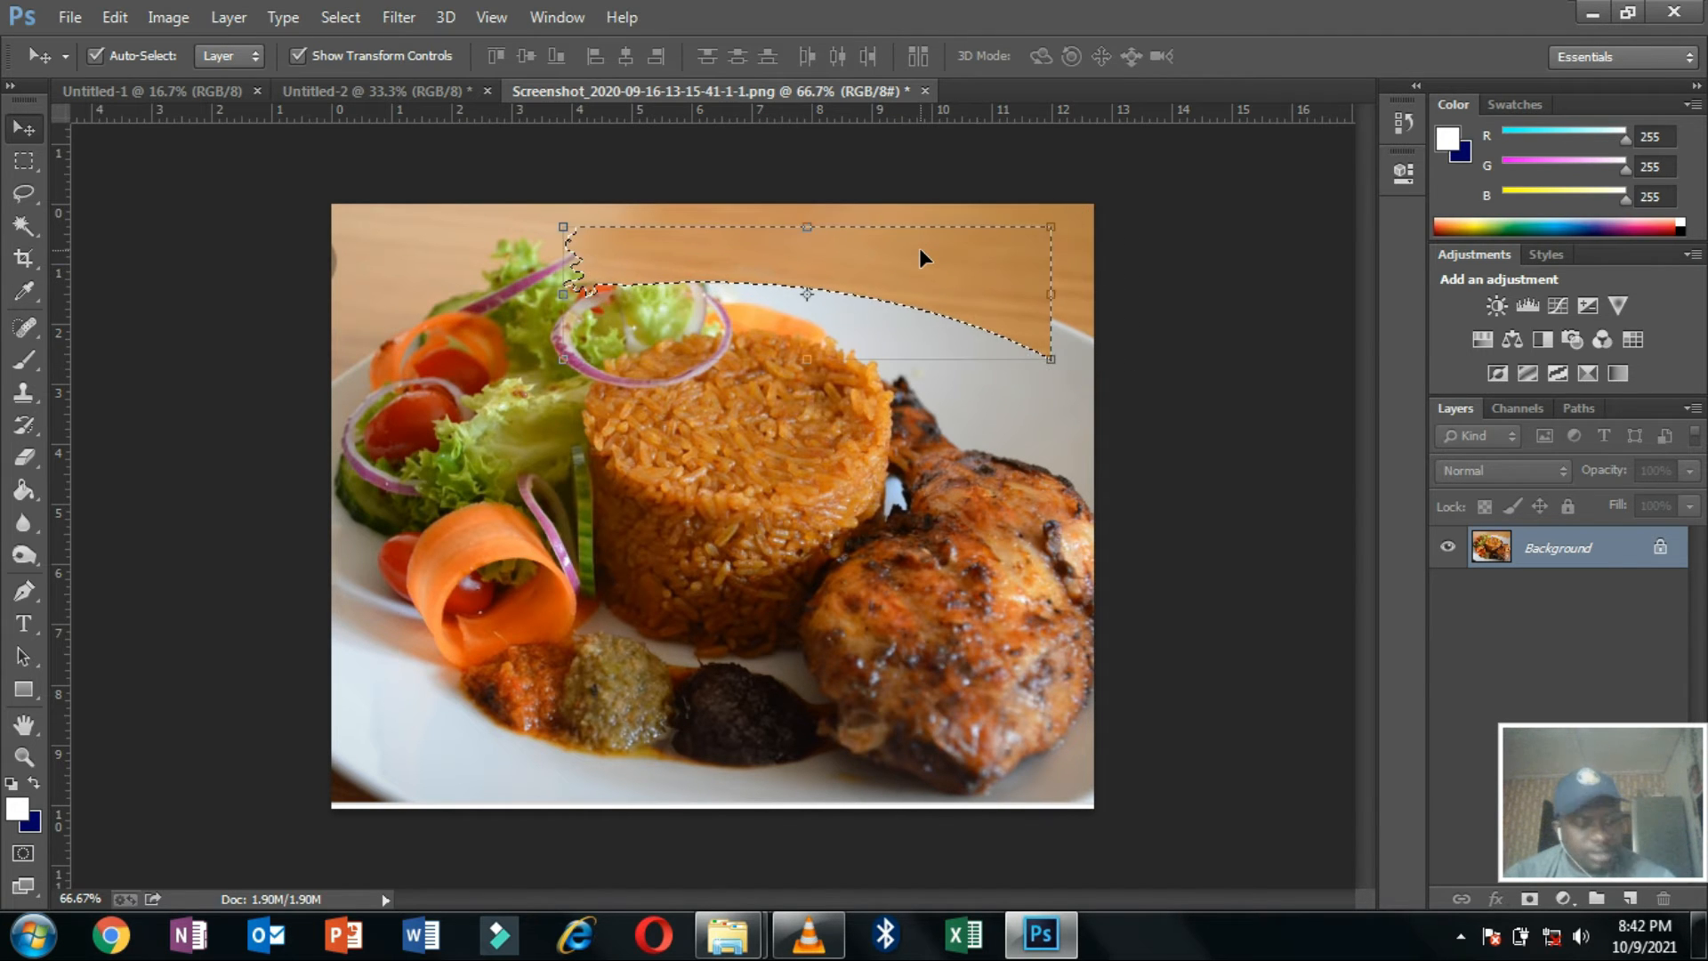
pyautogui.hotkey('ctrl', 'd')
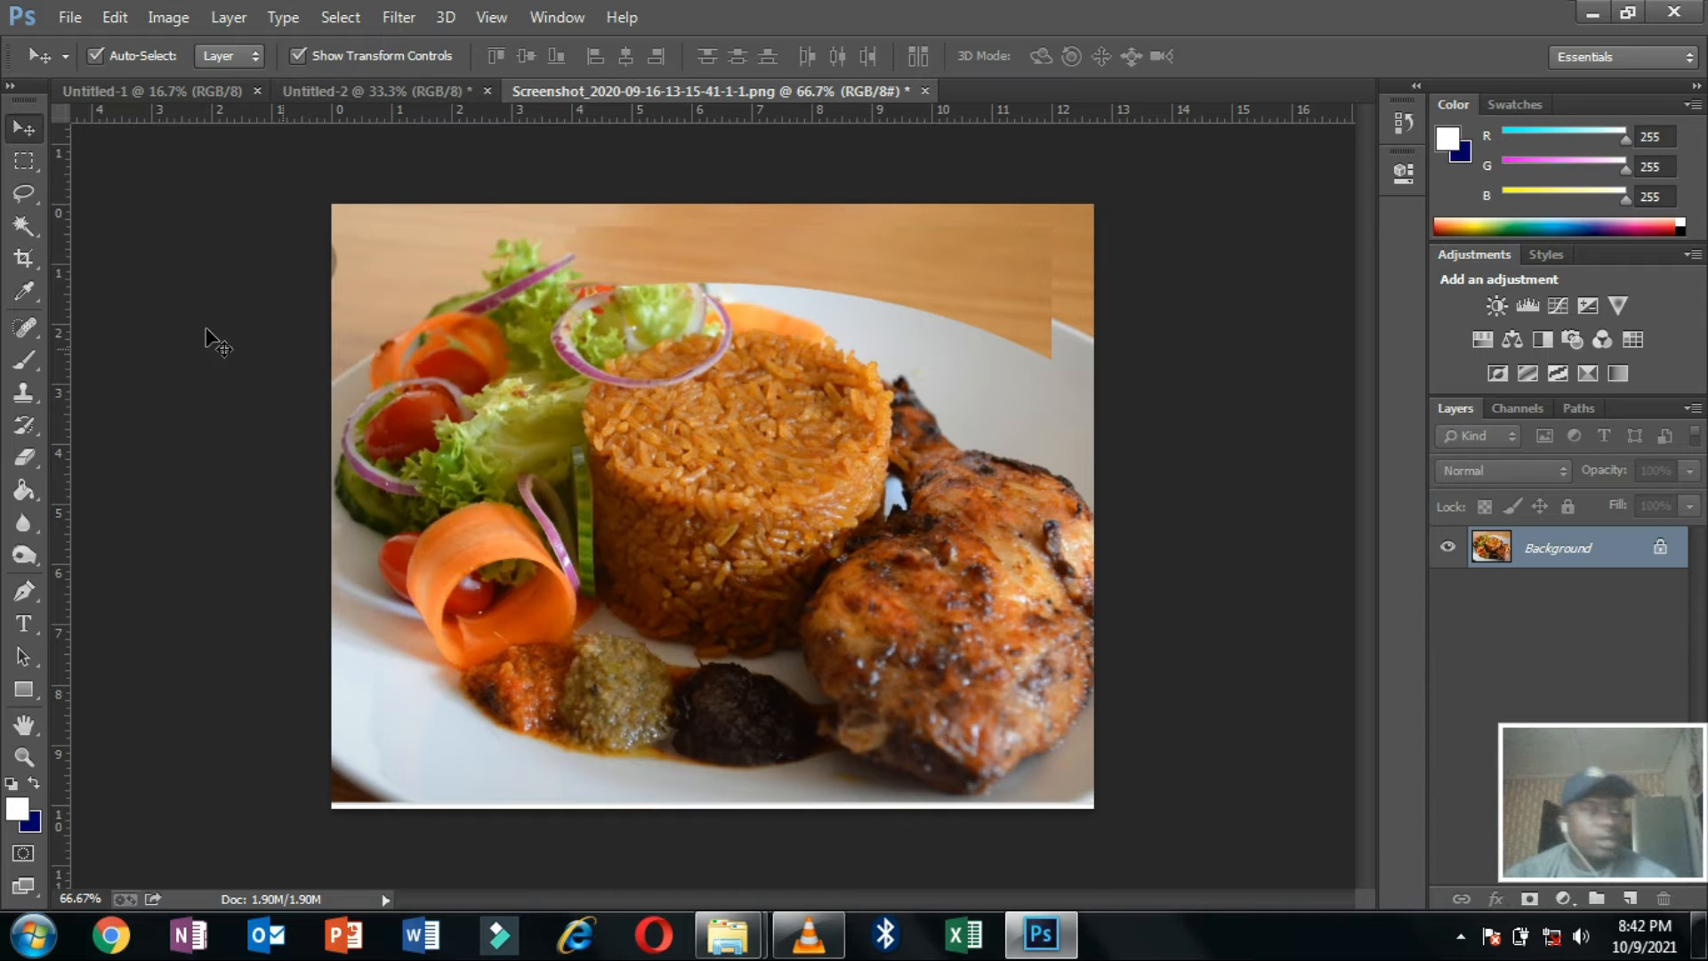
# Start the Crop tool in Ratio mode and set the ratio's width value to 8.
pyautogui.click(24, 258)
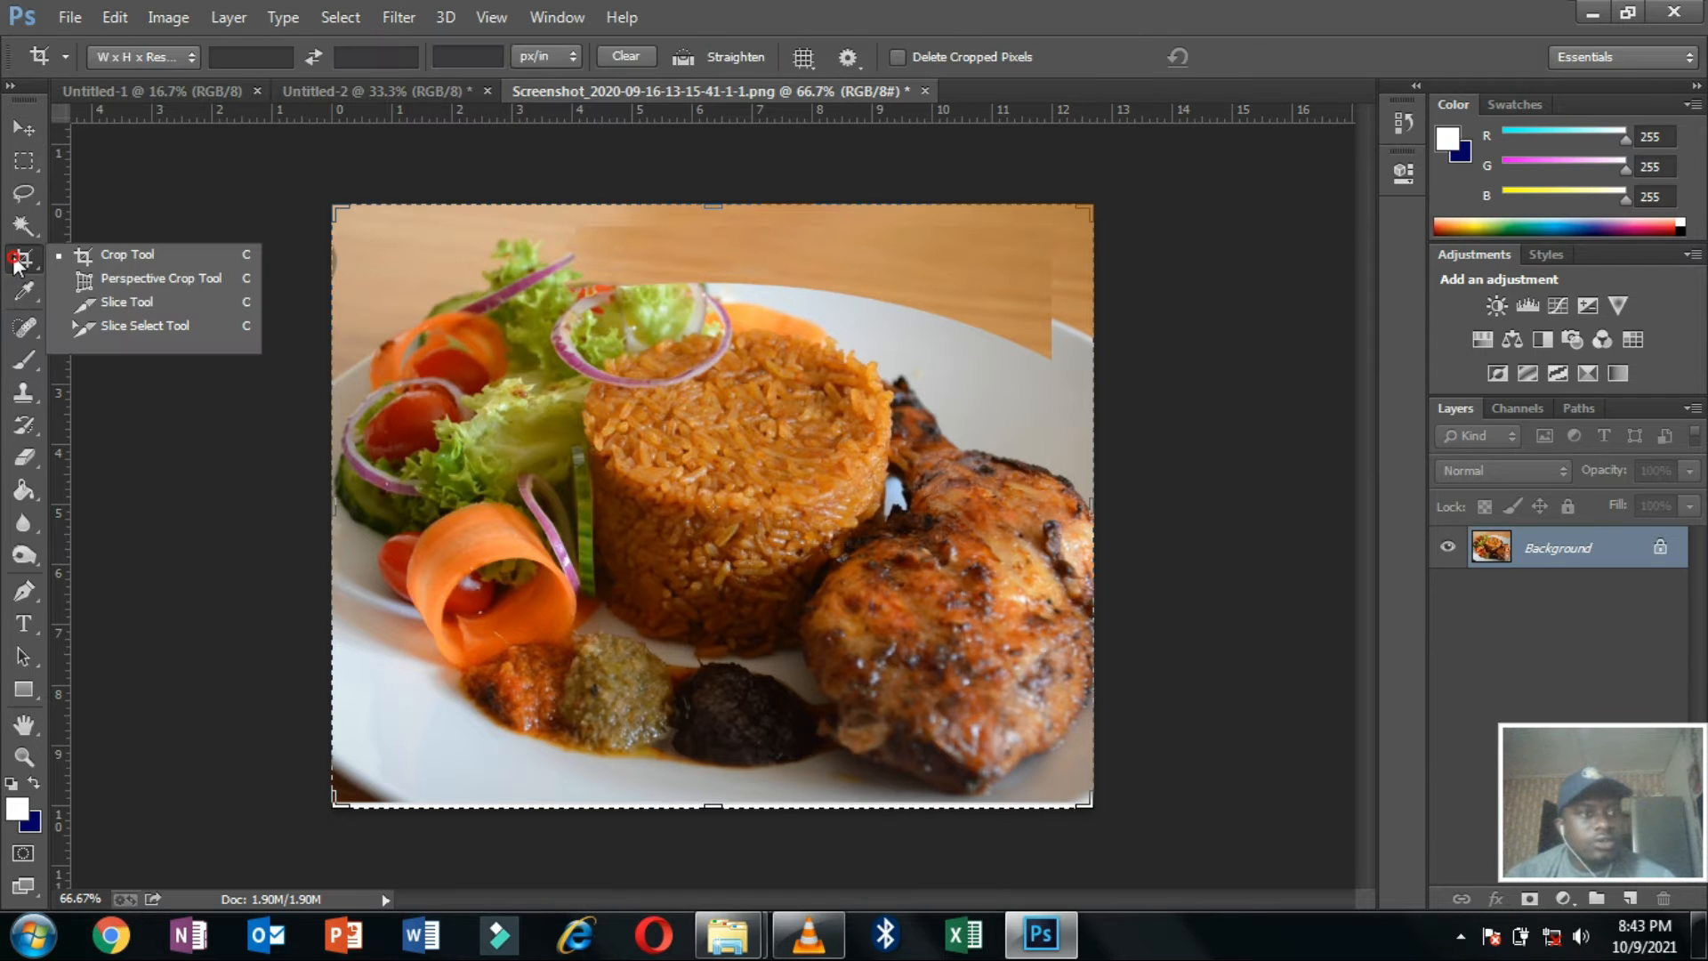
pyautogui.click(78, 258)
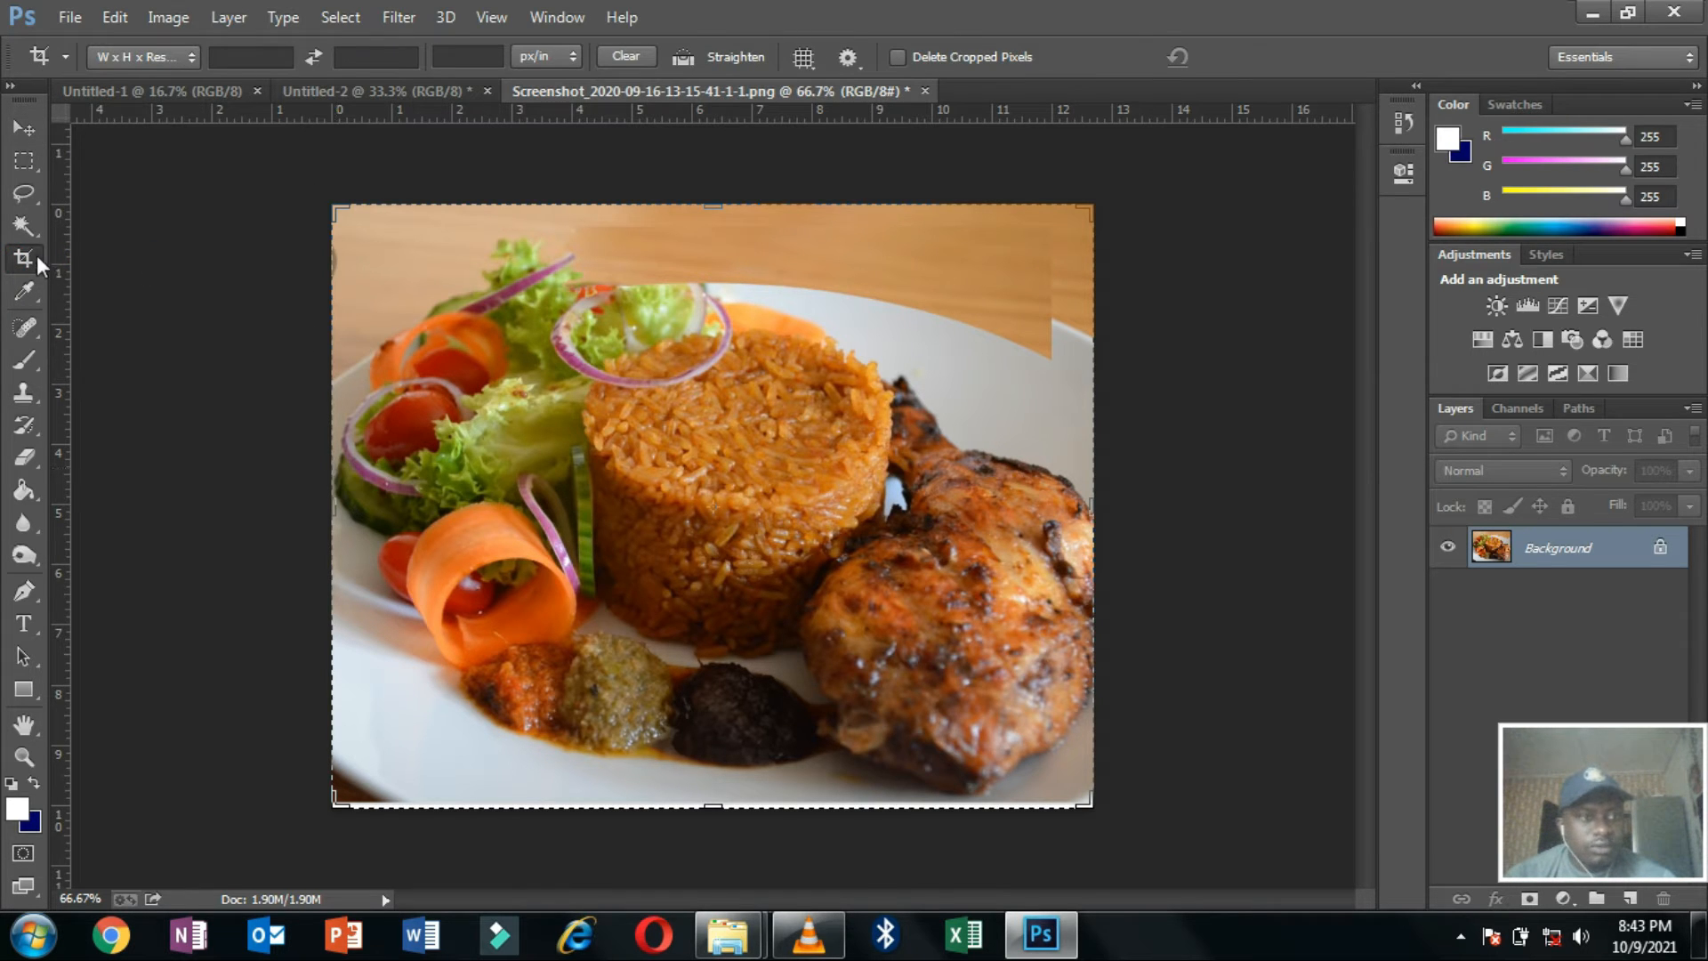
pyautogui.click(182, 55)
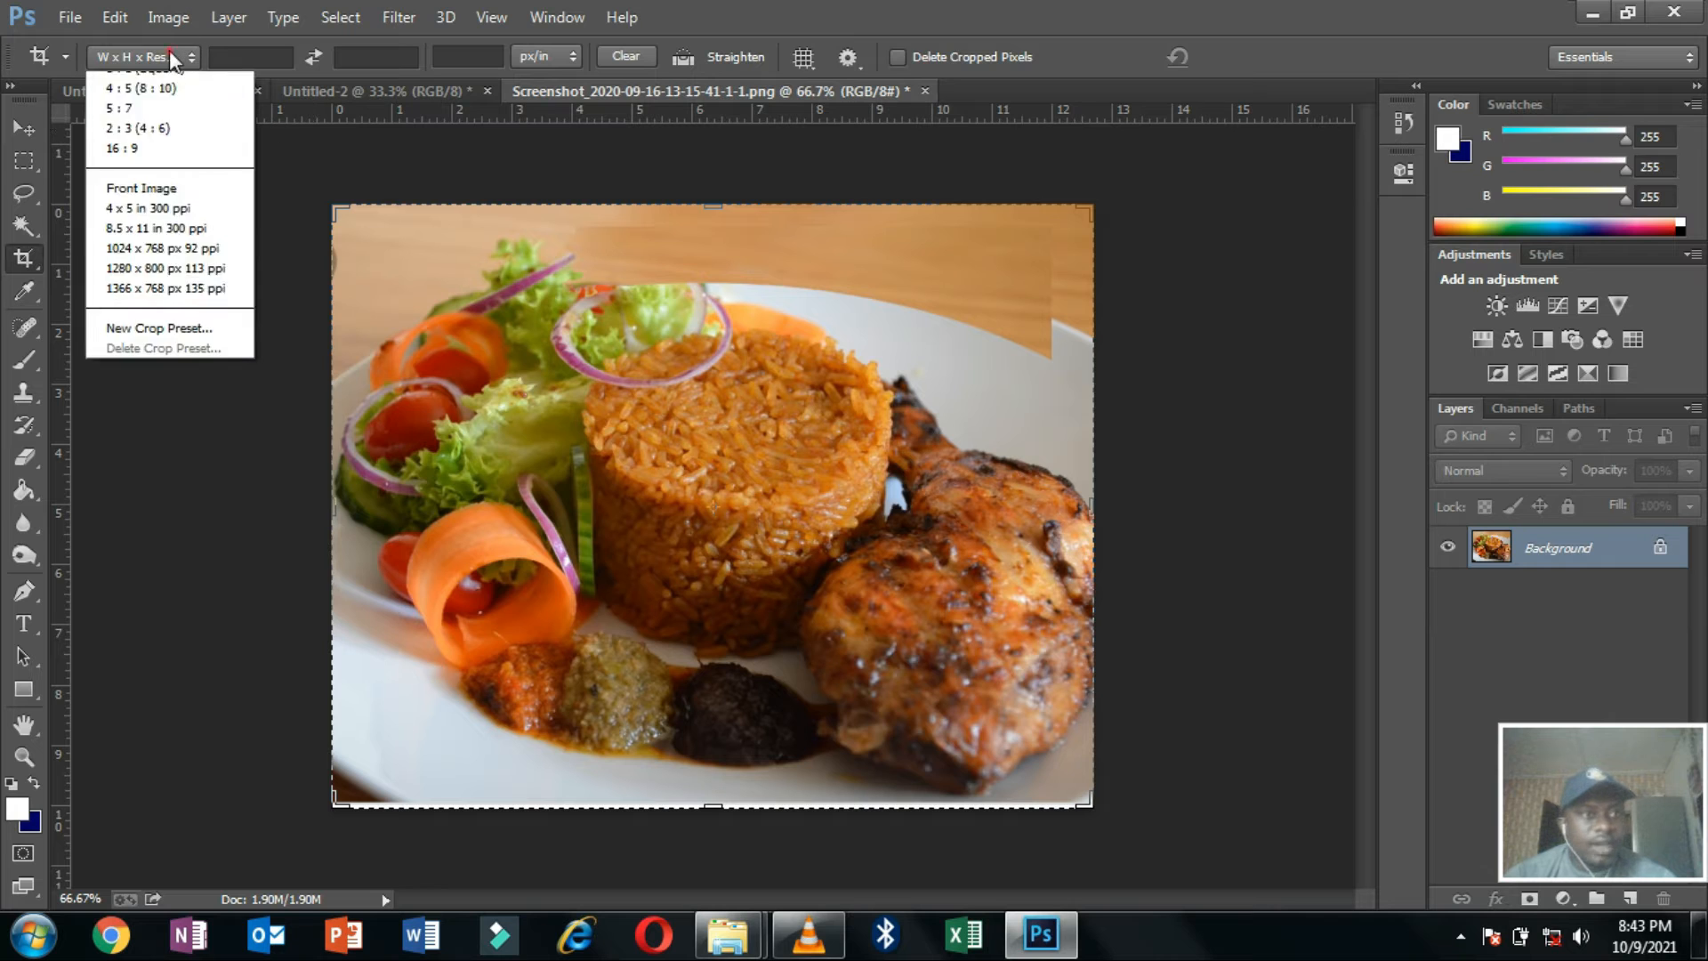
pyautogui.click(134, 84)
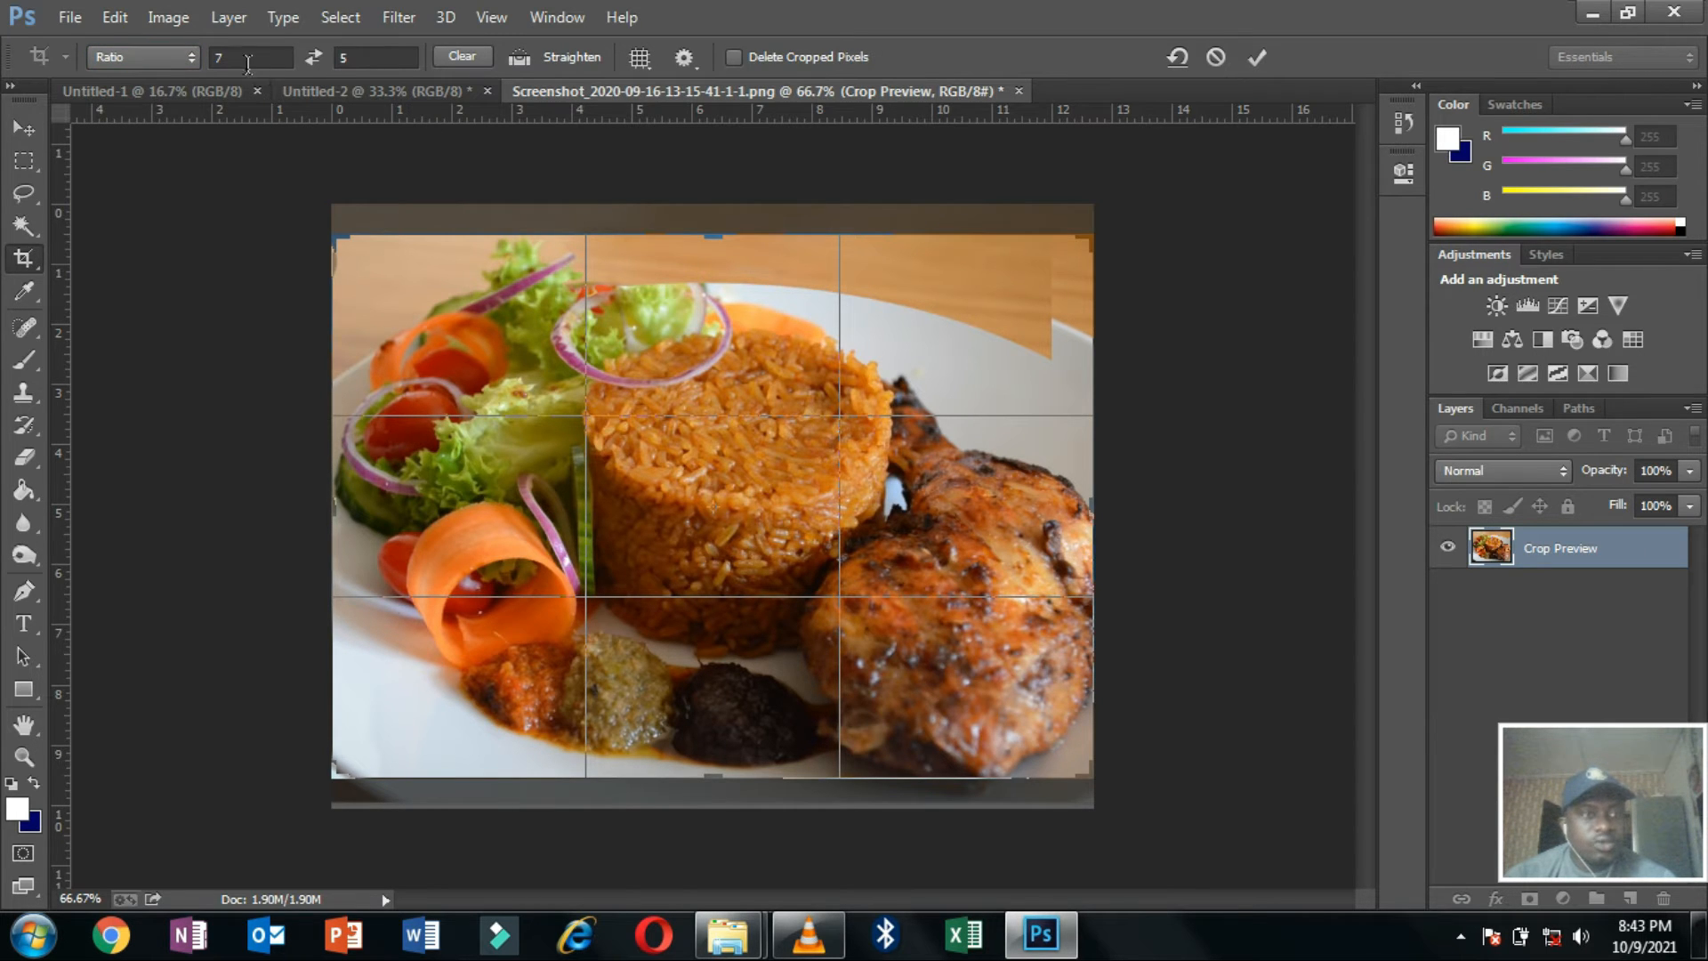
pyautogui.click(217, 56)
pyautogui.write('8')
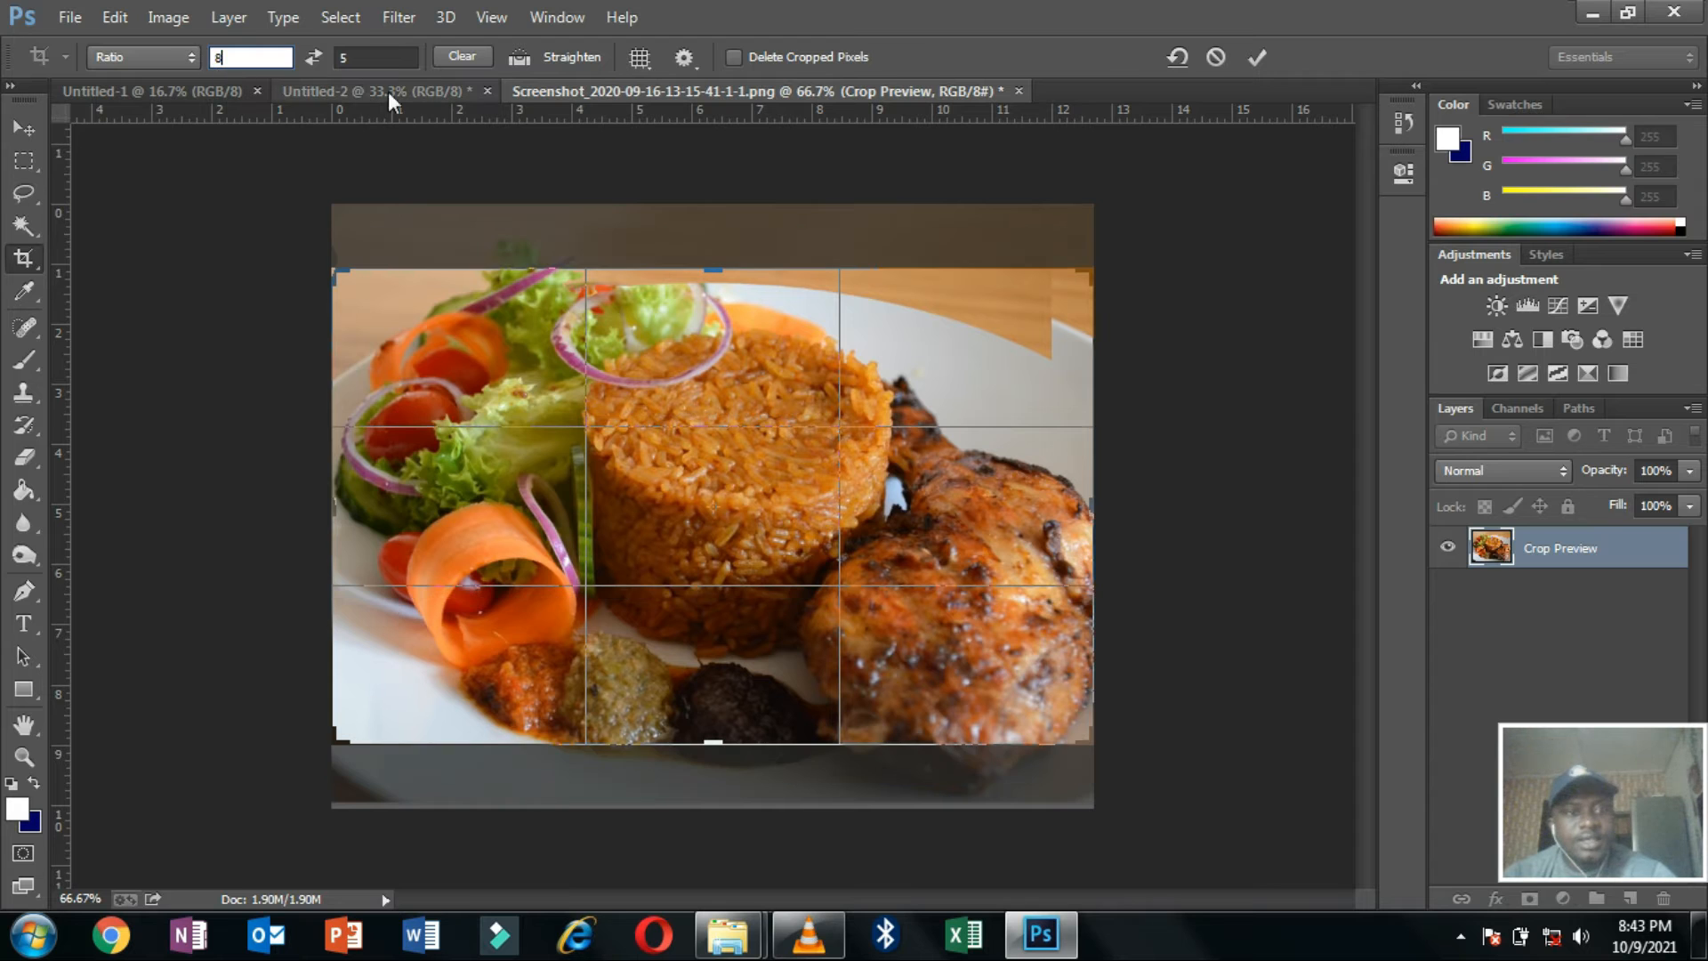
# Try a different height value for the crop ratio, then clear it.
pyautogui.press('Tab')
pyautogui.write('5')
pyautogui.write('5')
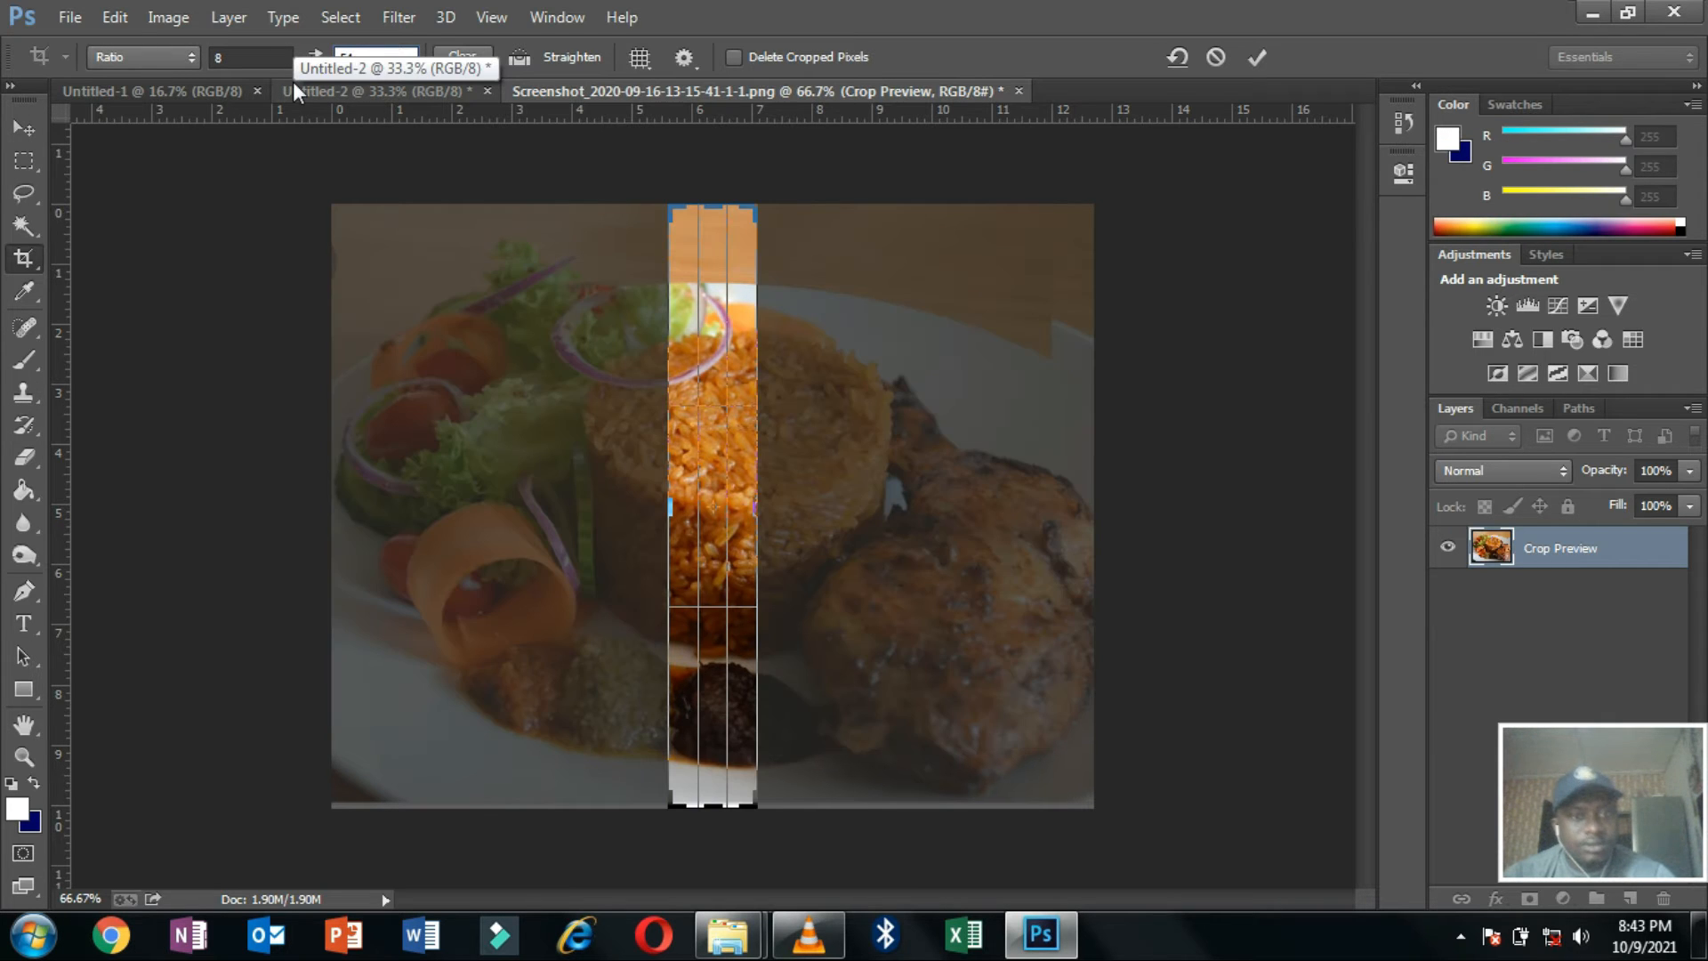
pyautogui.press('BackSpace')
pyautogui.press('BackSpace')
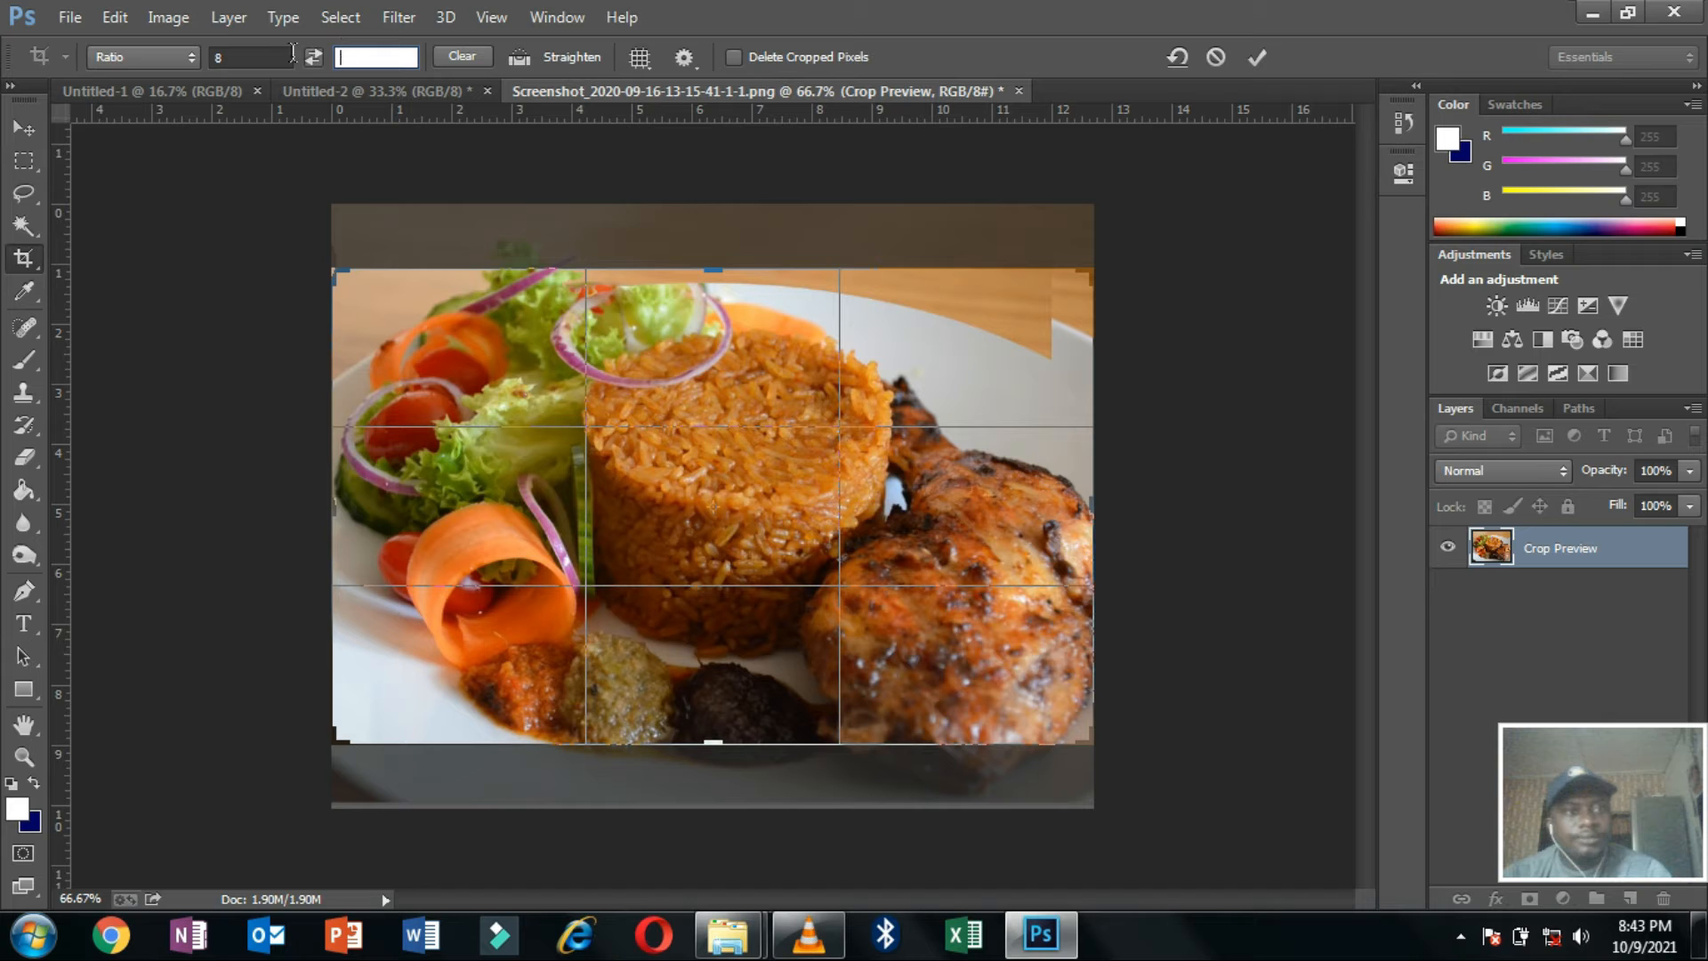
# Clear the crop ratio's width value and choose the 1 : 1 (Square) preset.
pyautogui.moveTo(246, 55); pyautogui.dragTo(220, 54)
pyautogui.press('BackSpace')
pyautogui.click(117, 49)
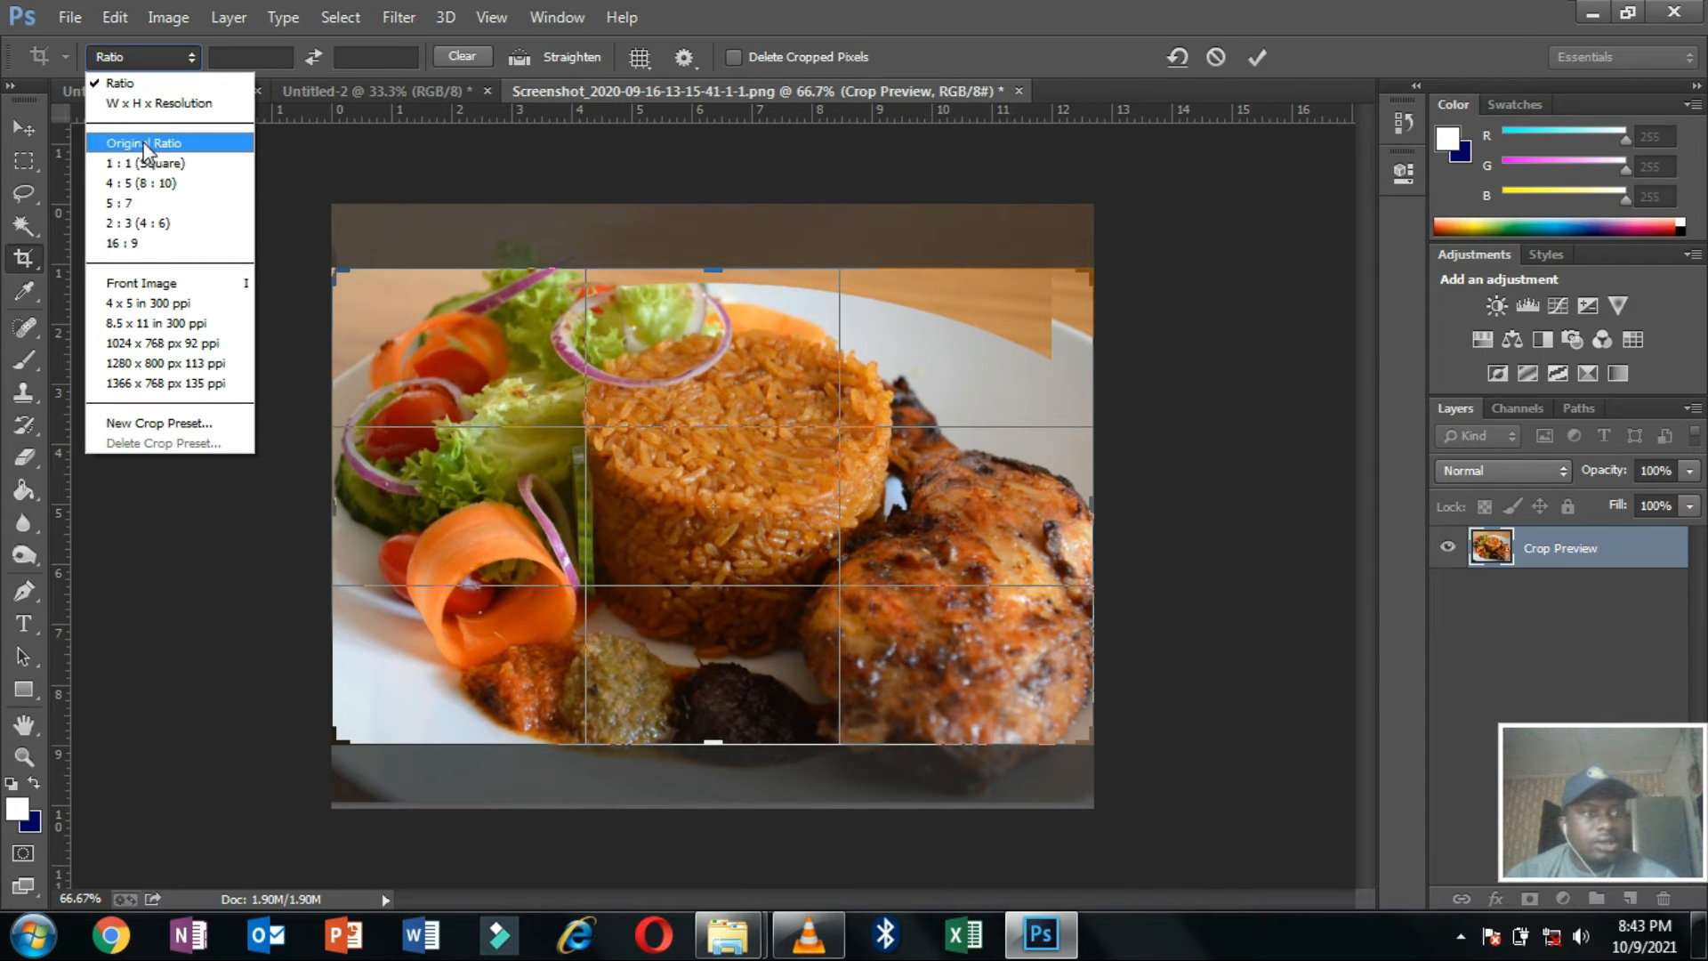
pyautogui.click(130, 163)
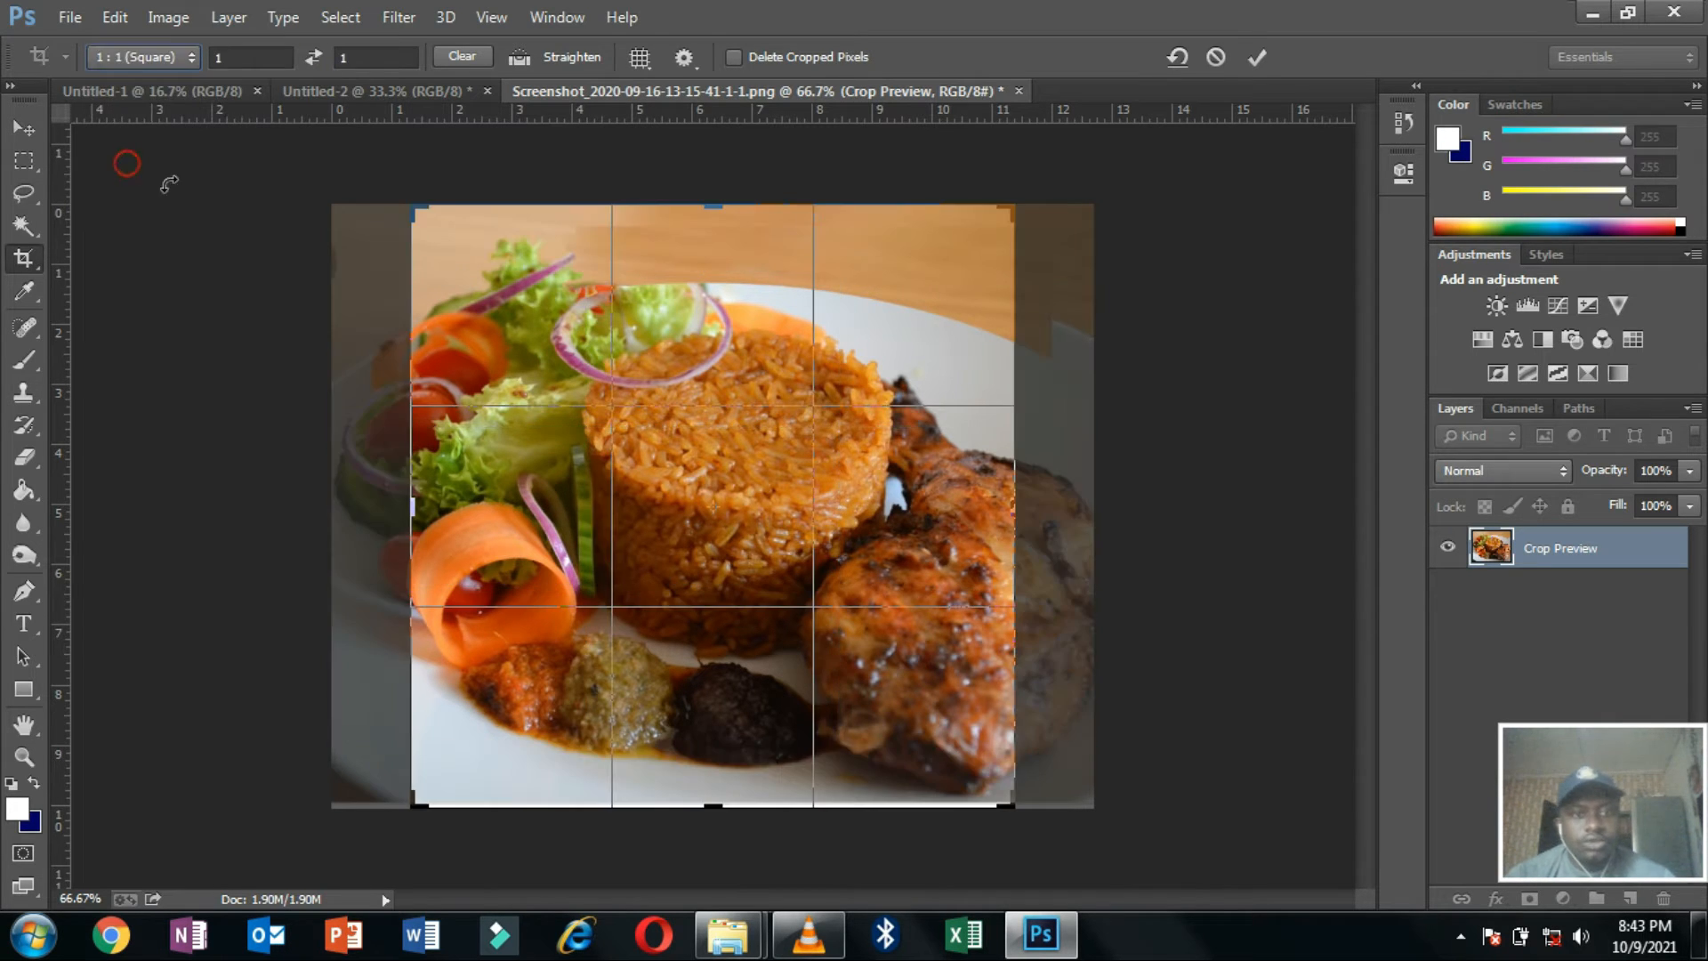
# Preview a crop of 24 in by 23 in using W x H x Resolution, then cancel the crop.
pyautogui.click(173, 59)
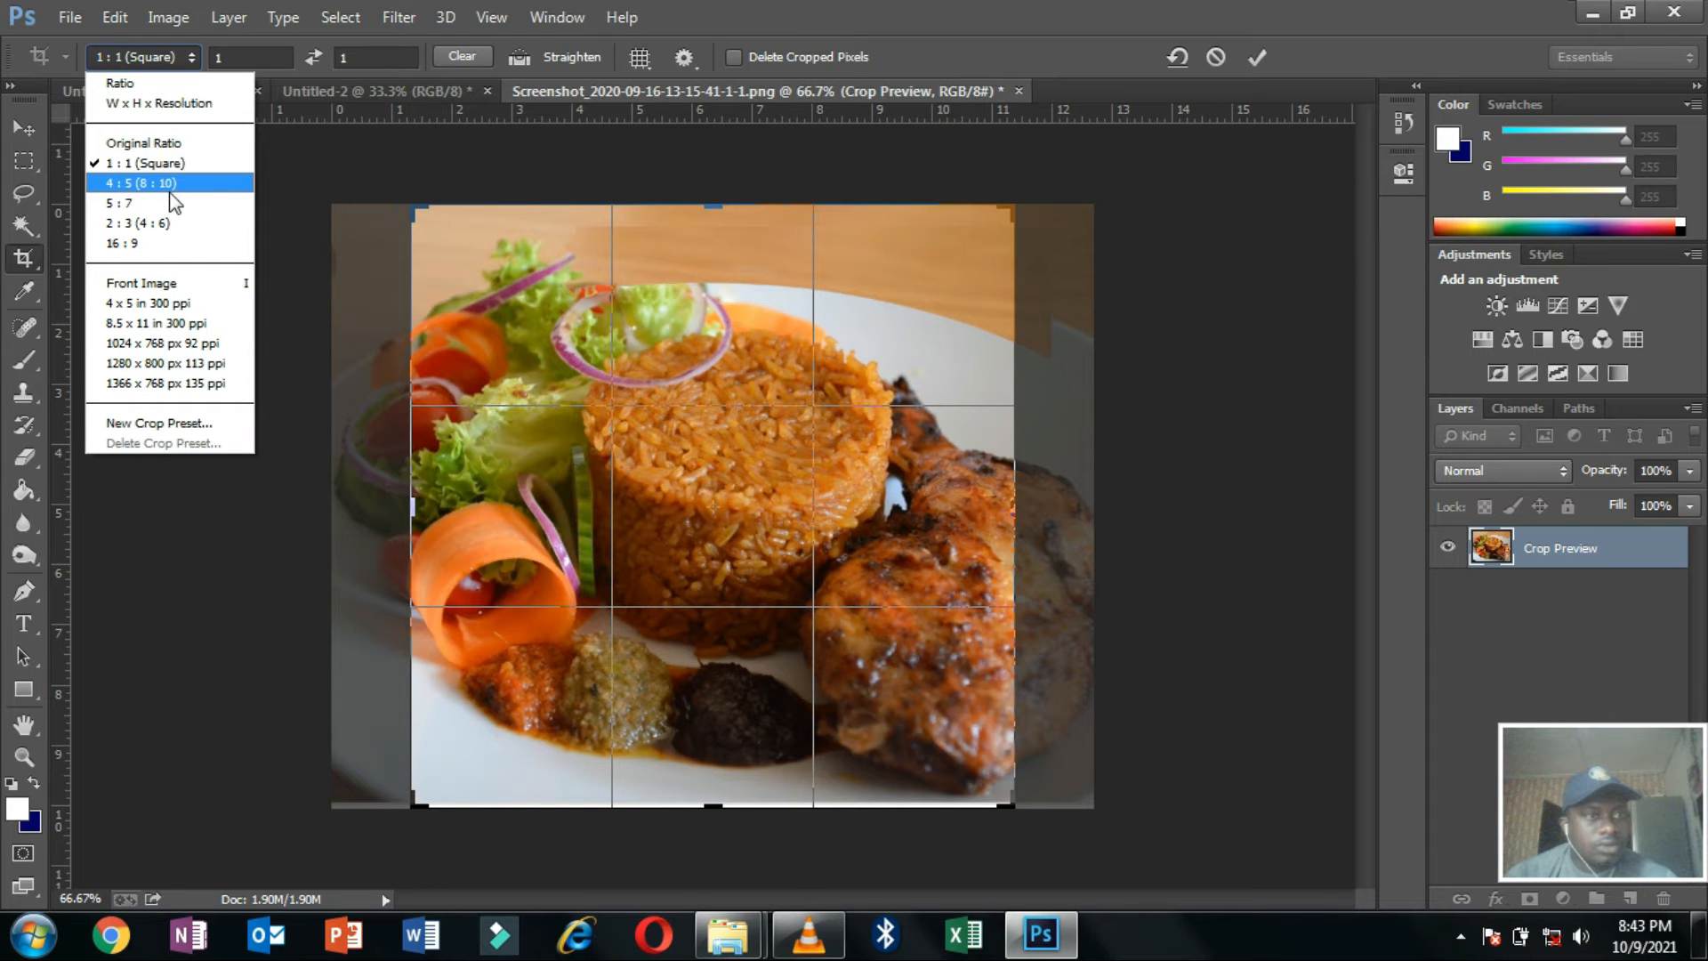
pyautogui.click(138, 104)
pyautogui.click(240, 57)
pyautogui.write('24')
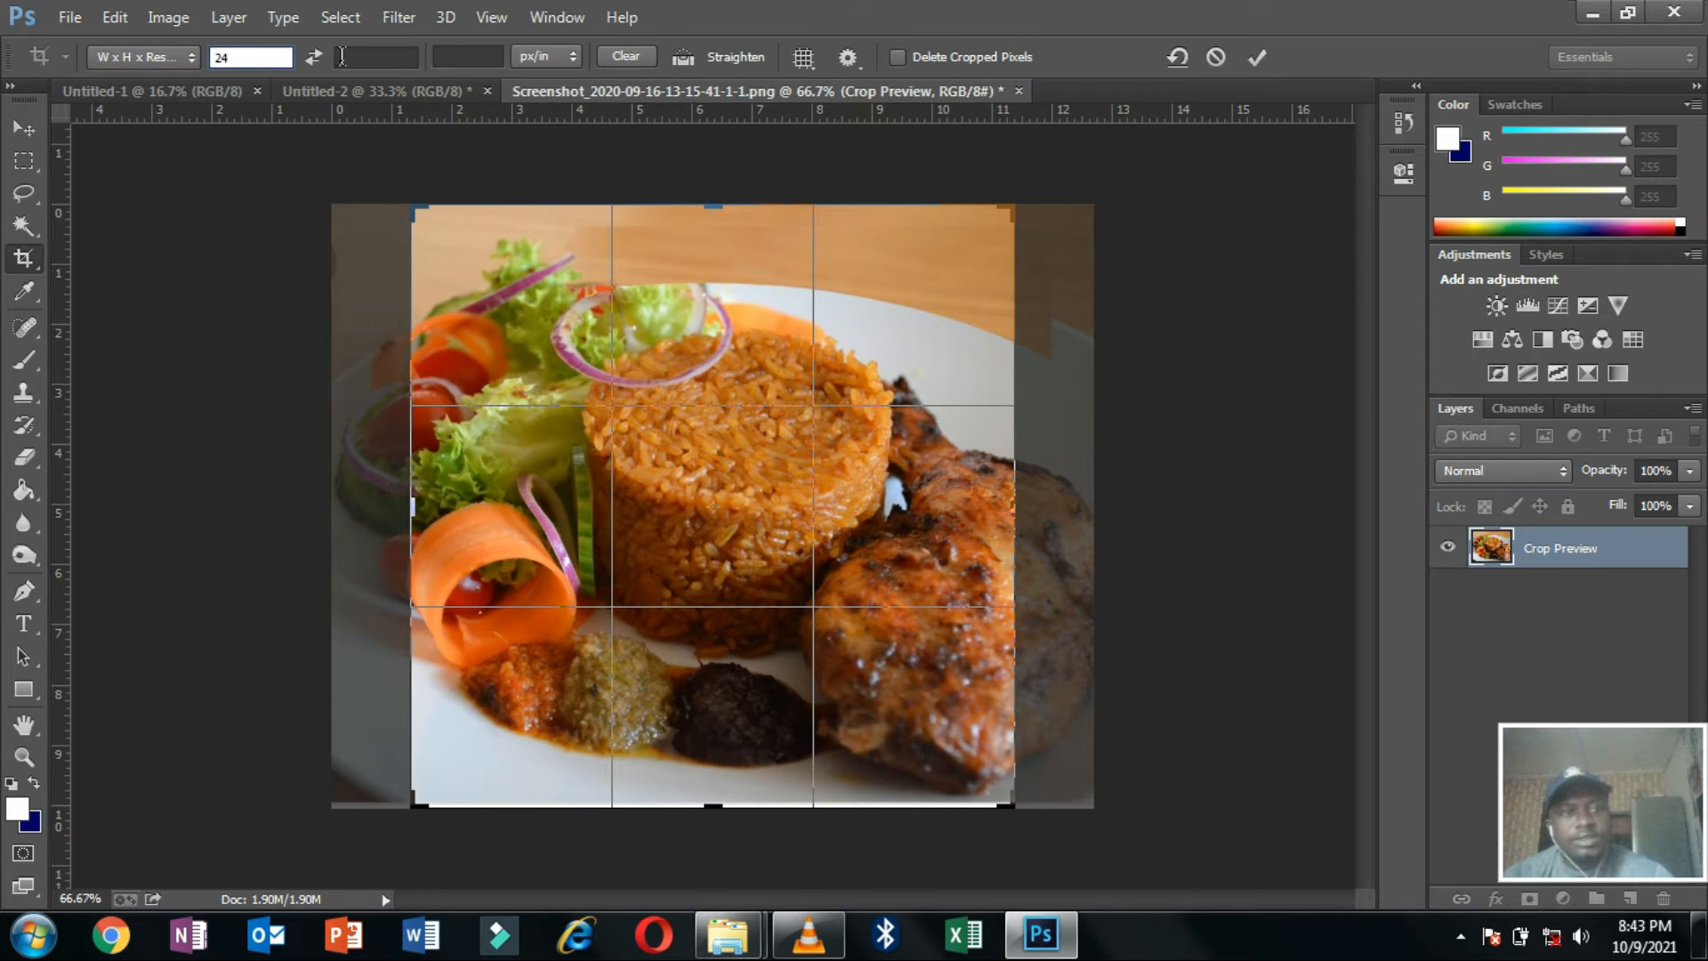
pyautogui.click(341, 57)
pyautogui.write('23')
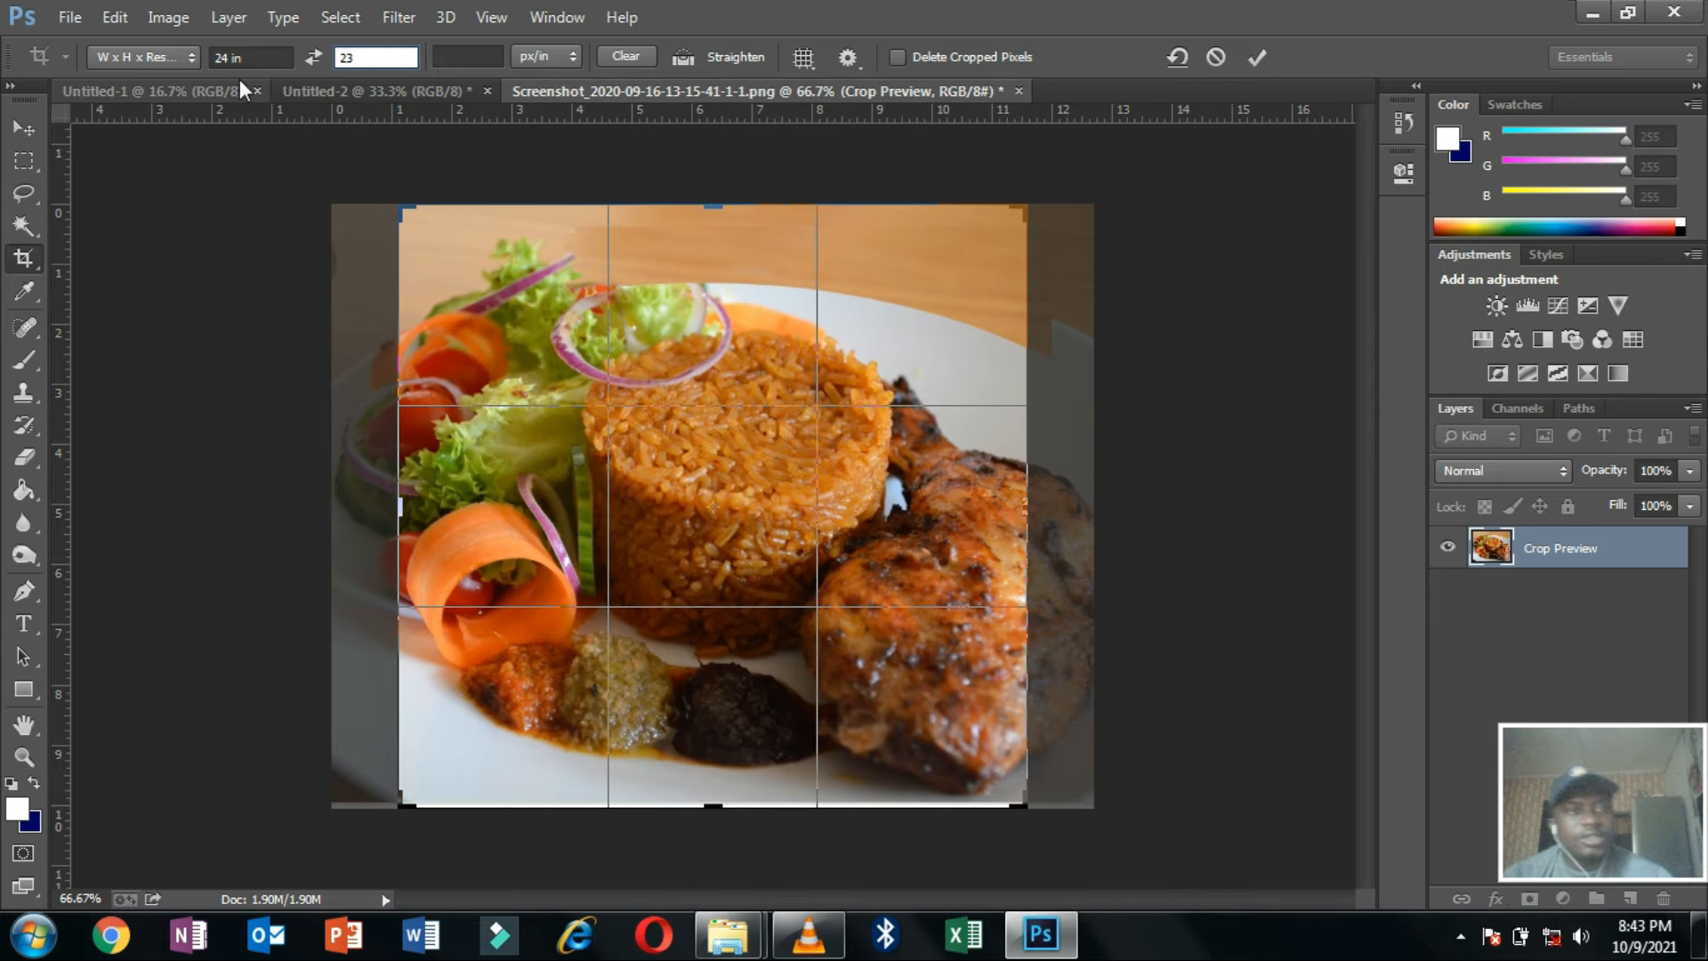
pyautogui.click(247, 57)
pyautogui.click(188, 57)
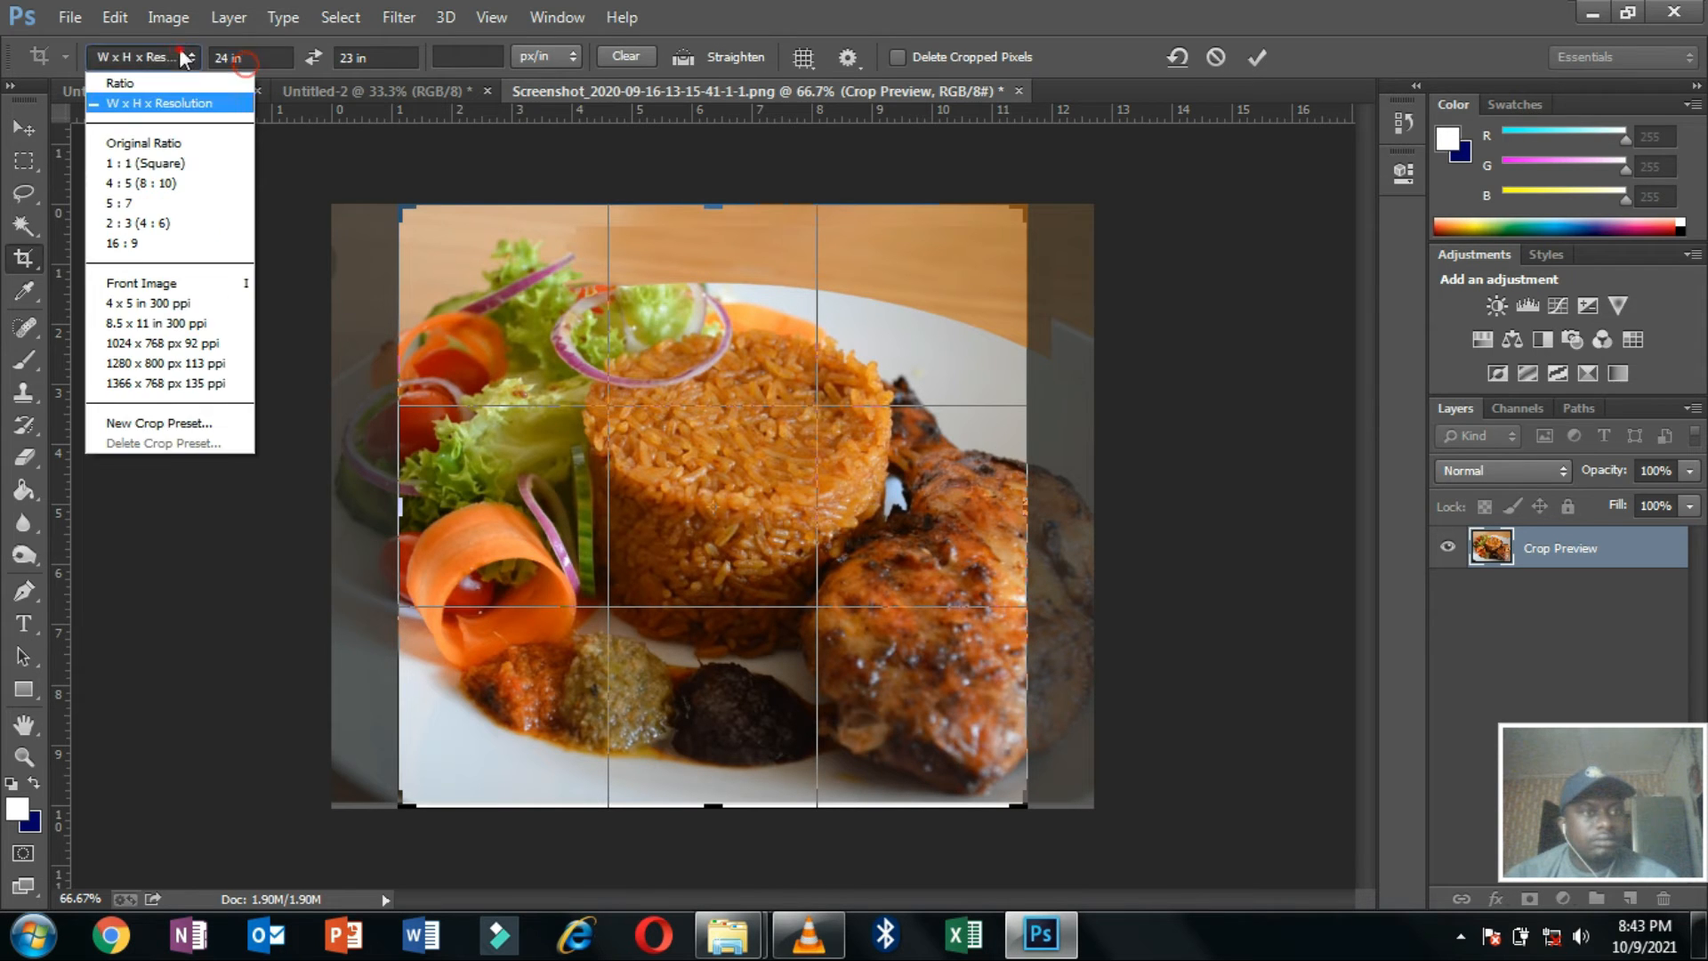
pyautogui.rightClick(23, 255)
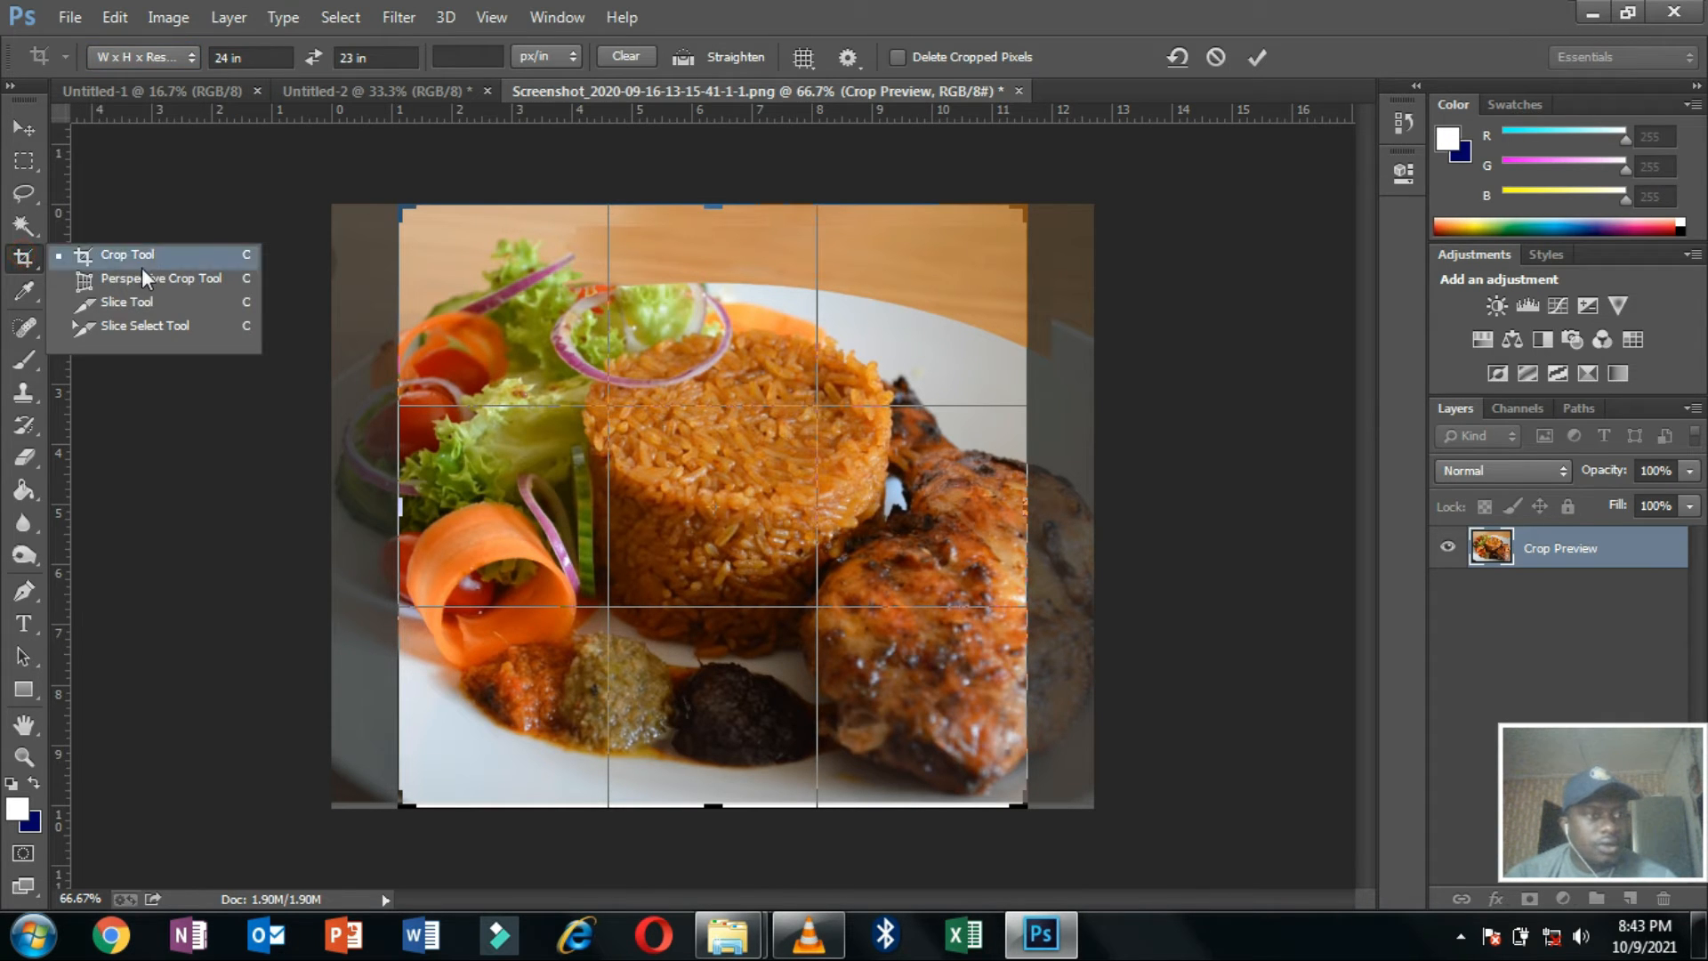
pyautogui.click(1219, 57)
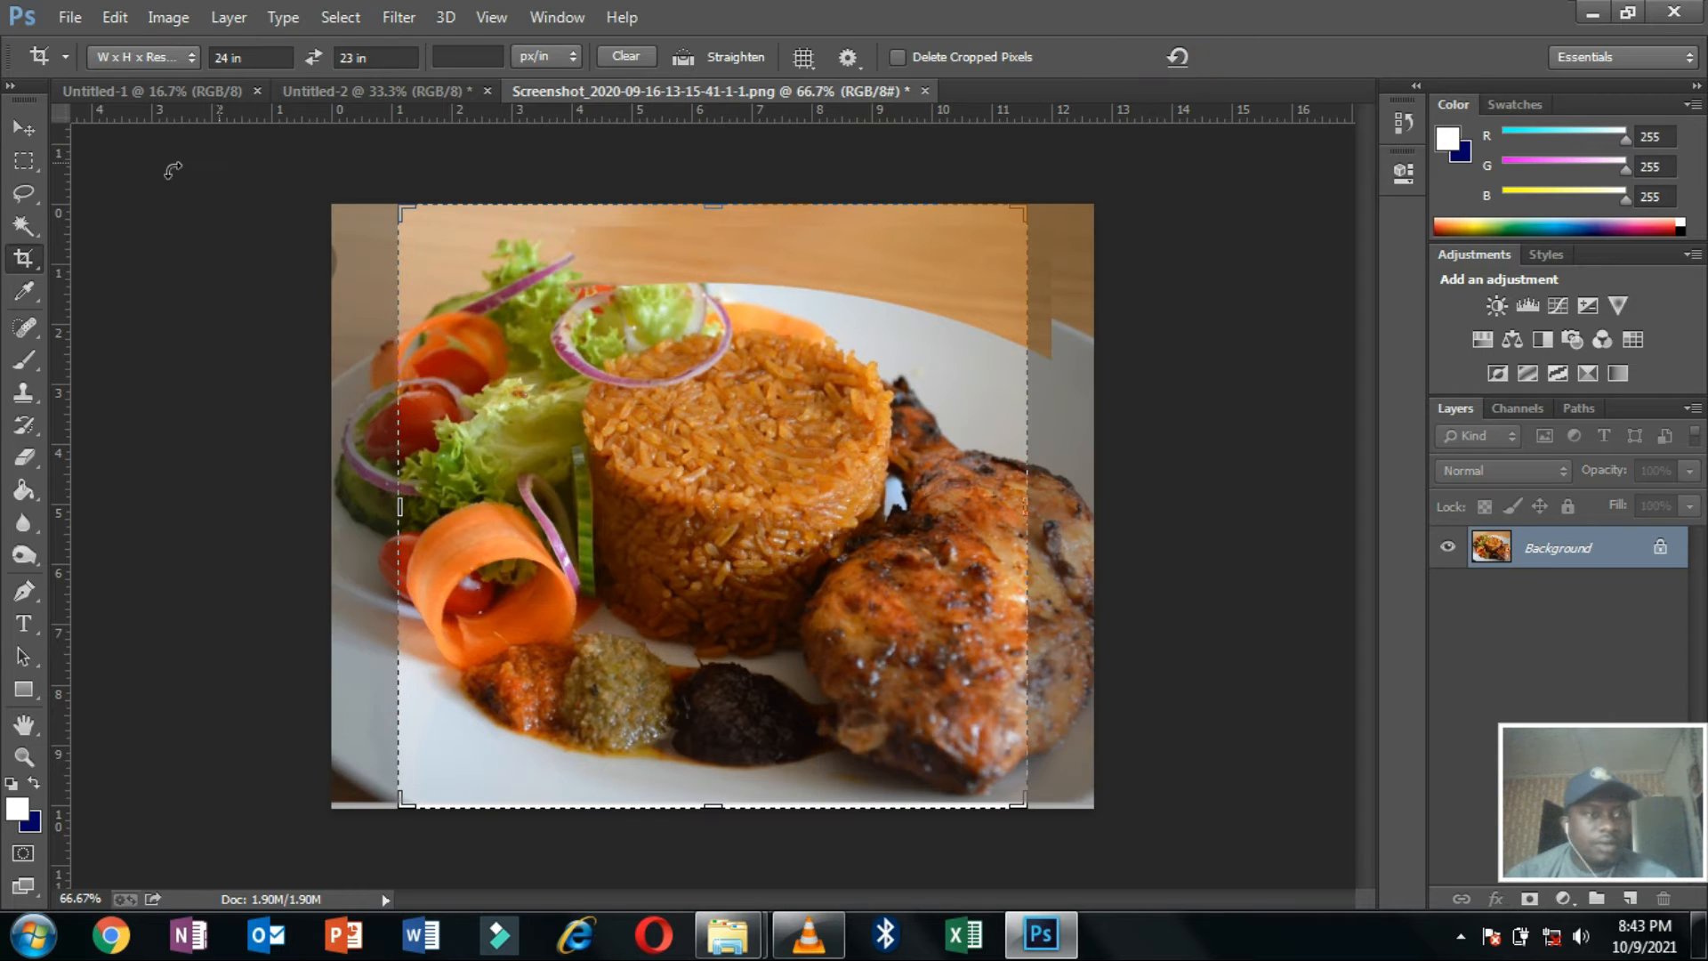
# Draw a Perspective Crop region covering most of the food, from the upper-left tabletop to the lower part of the chicken.
pyautogui.rightClick(18, 260)
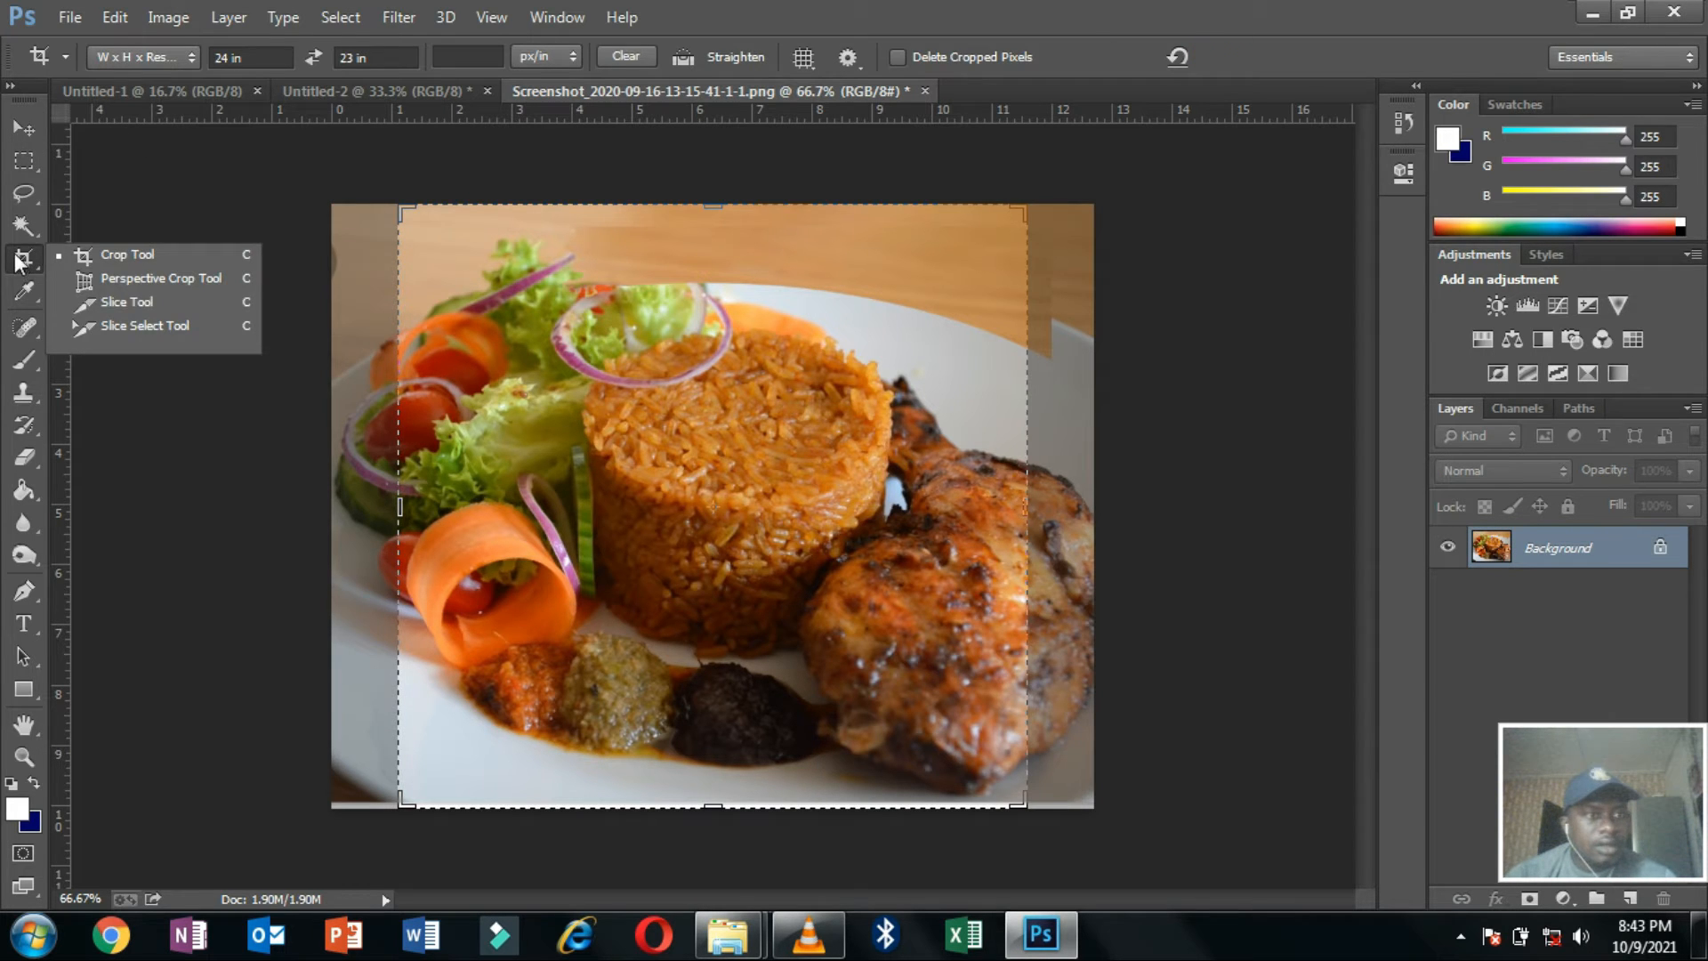
pyautogui.click(24, 128)
pyautogui.click(24, 258)
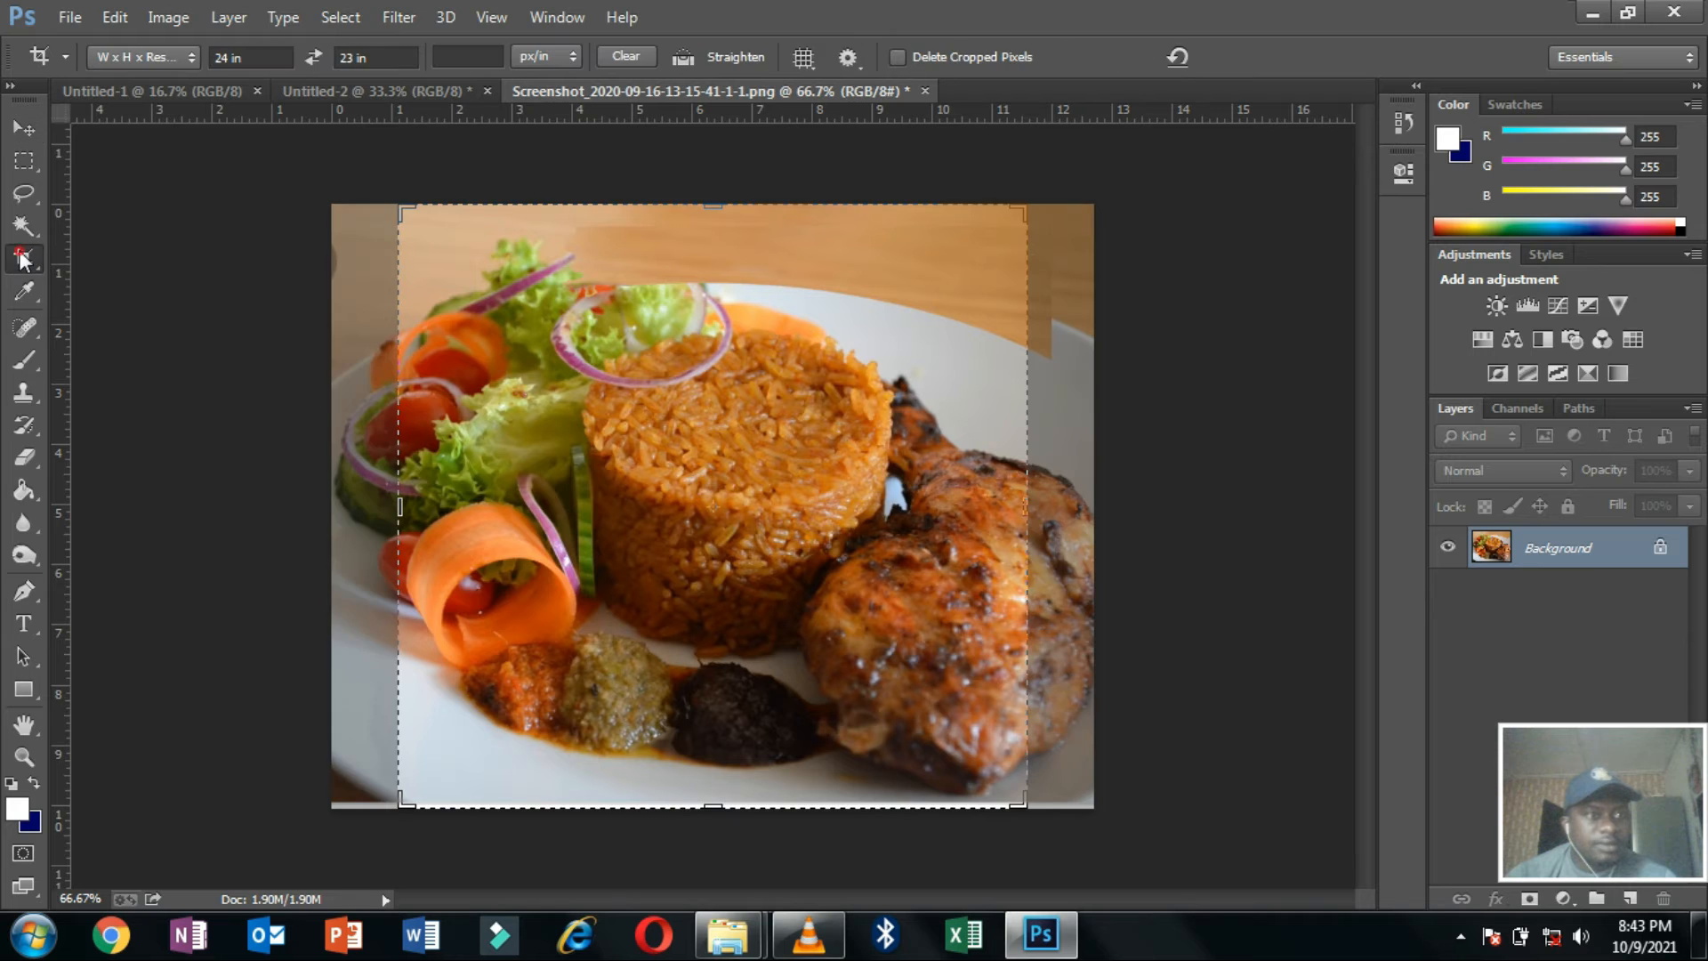
pyautogui.rightClick(24, 258)
pyautogui.click(105, 280)
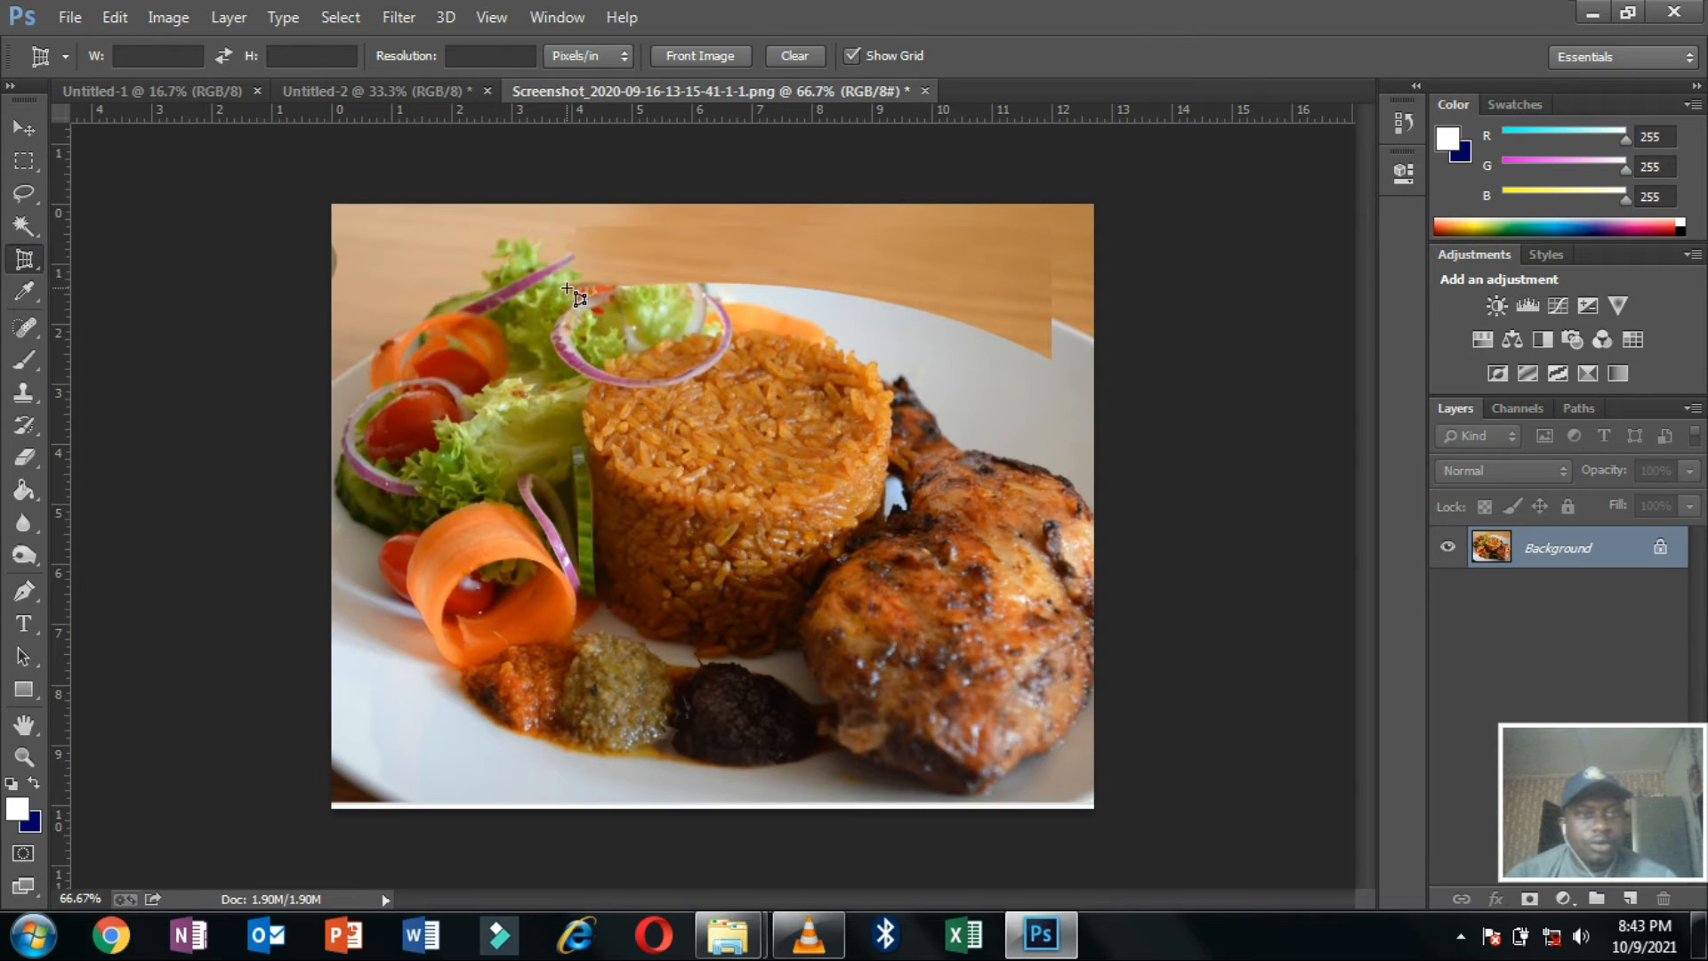
pyautogui.moveTo(414, 224); pyautogui.dragTo(1016, 724)
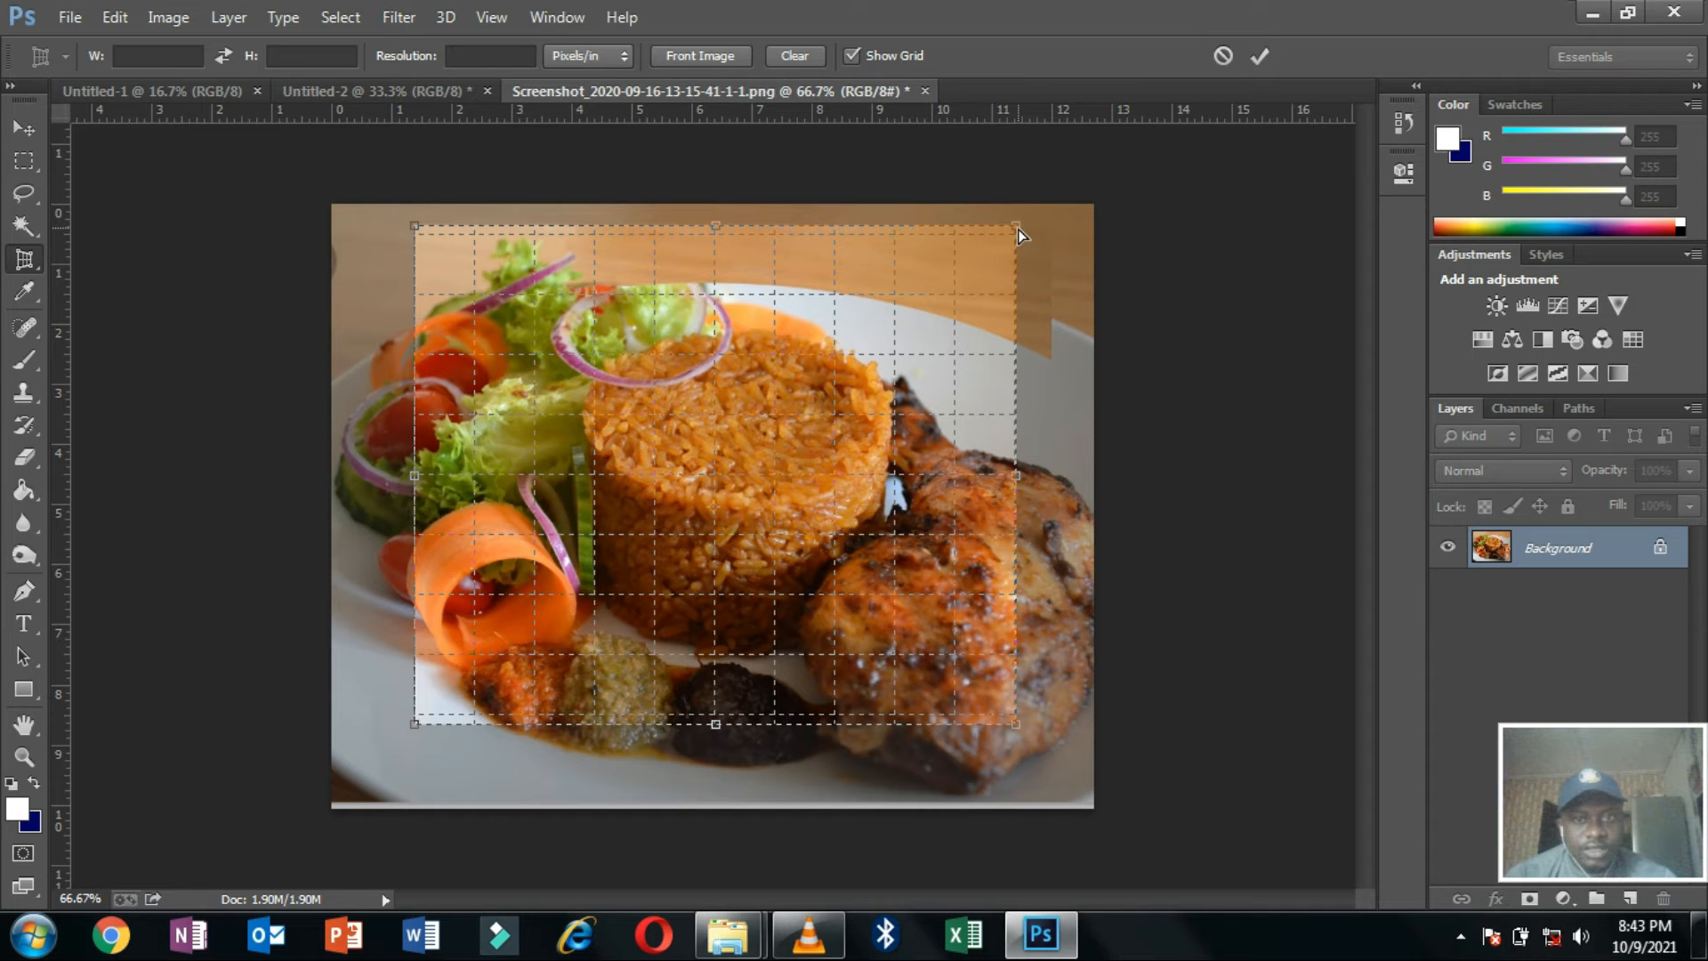
# Skew three corners of the perspective crop region, apply the crop, and undo it.
pyautogui.moveTo(1018, 228)
pyautogui.mouseDown()
pyautogui.moveTo(831, 270)
pyautogui.moveTo(816, 290)
pyautogui.mouseUp()
pyautogui.moveTo(1011, 724); pyautogui.dragTo(984, 808)
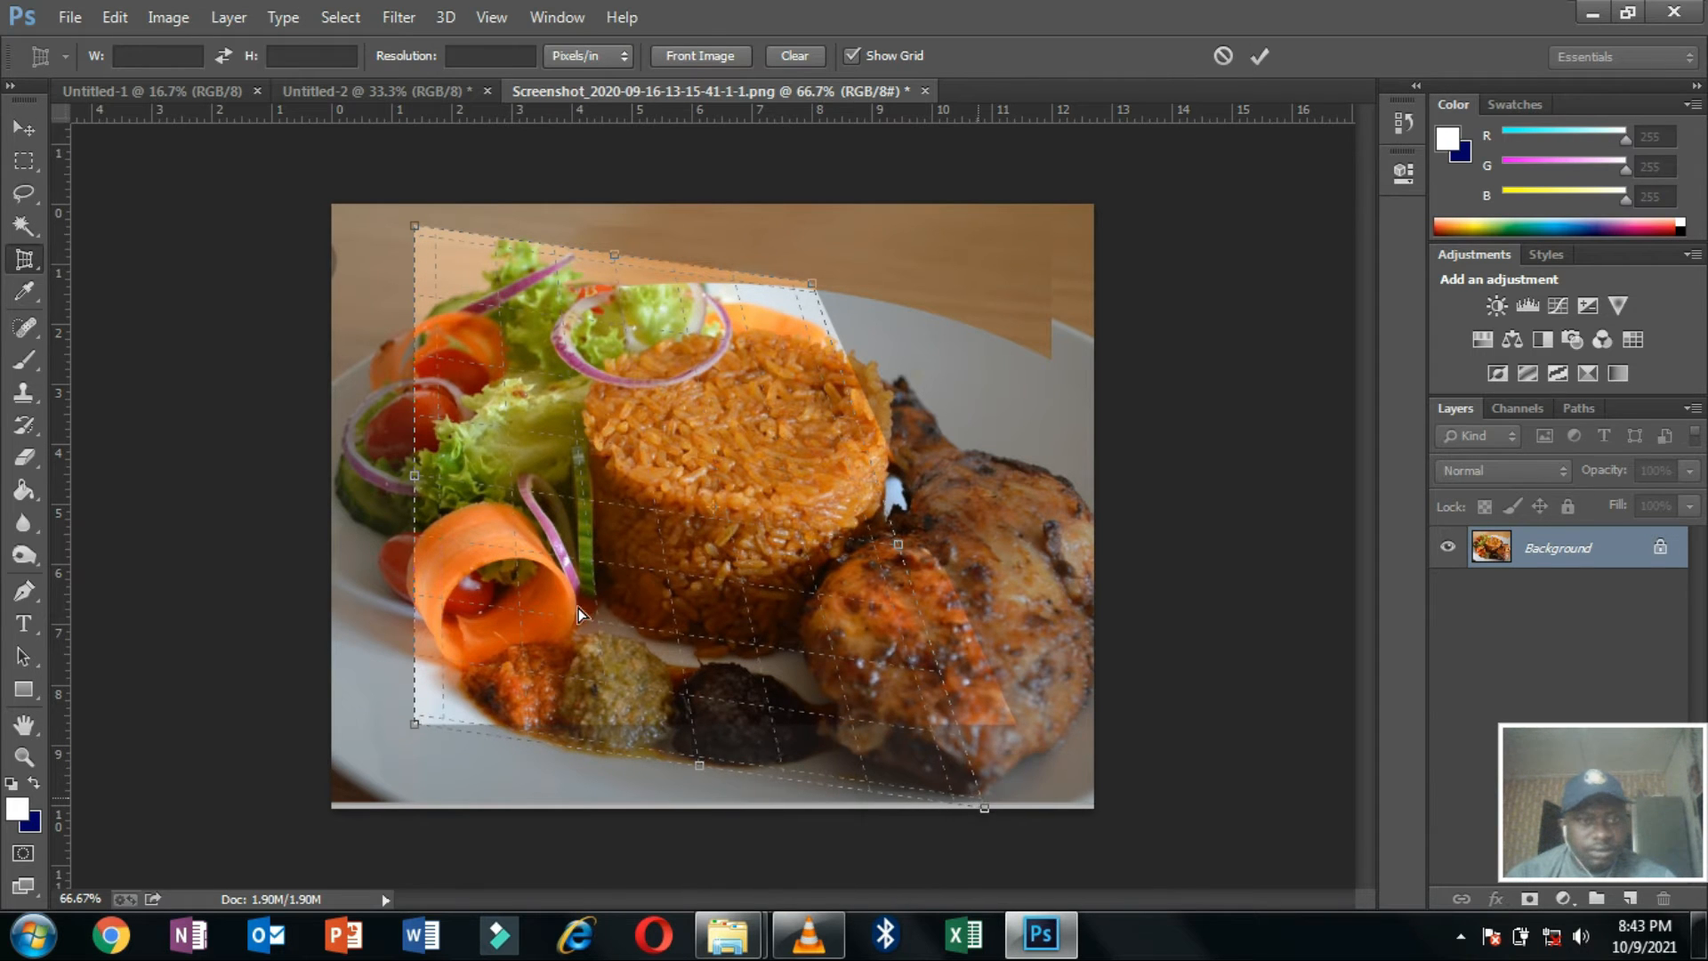
pyautogui.moveTo(419, 729)
pyautogui.mouseDown()
pyautogui.moveTo(393, 655)
pyautogui.moveTo(332, 582)
pyautogui.mouseUp()
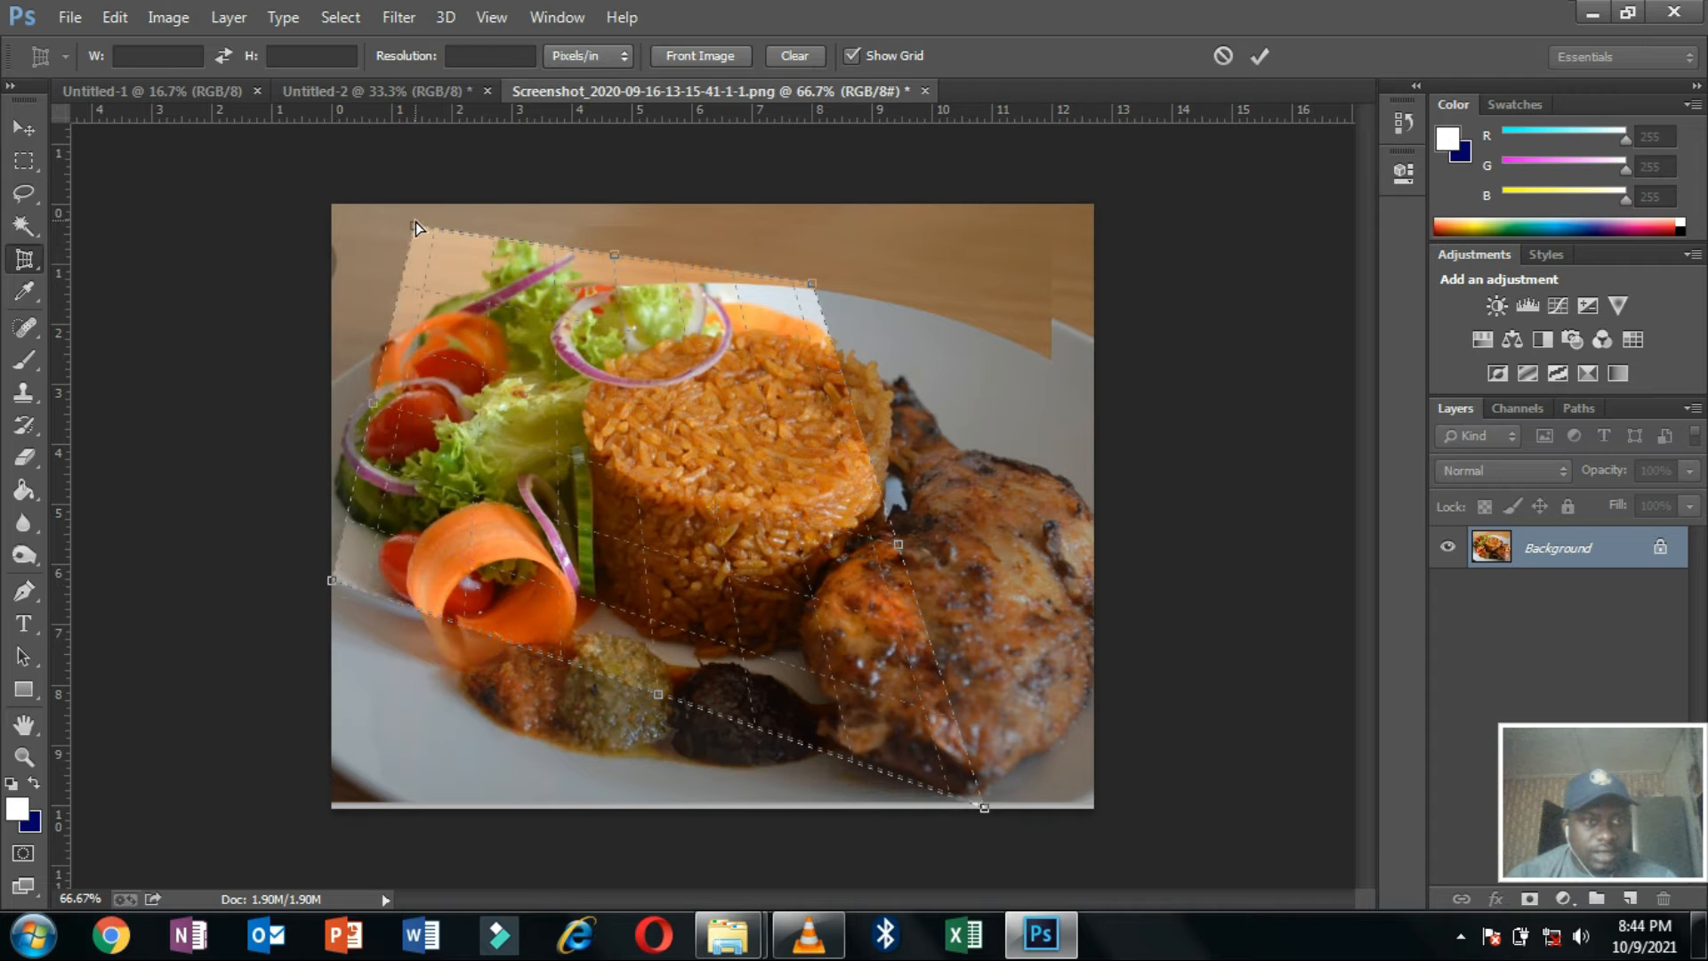
pyautogui.click(1259, 55)
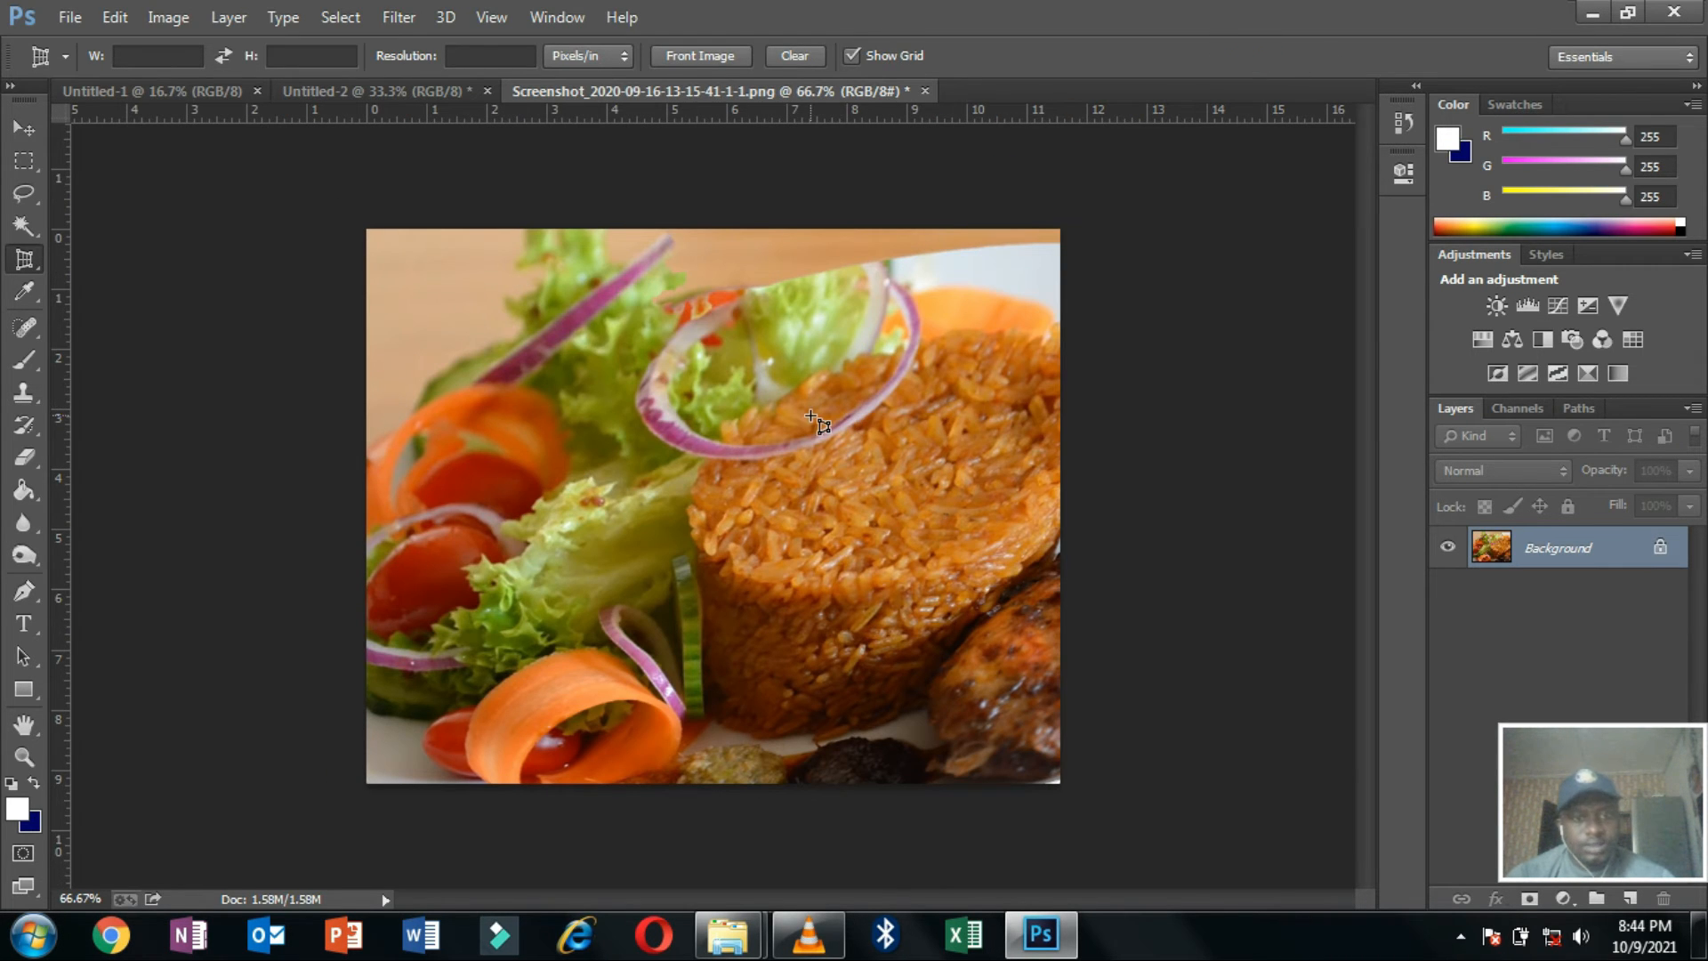
pyautogui.hotkey('ctrl', 'z')
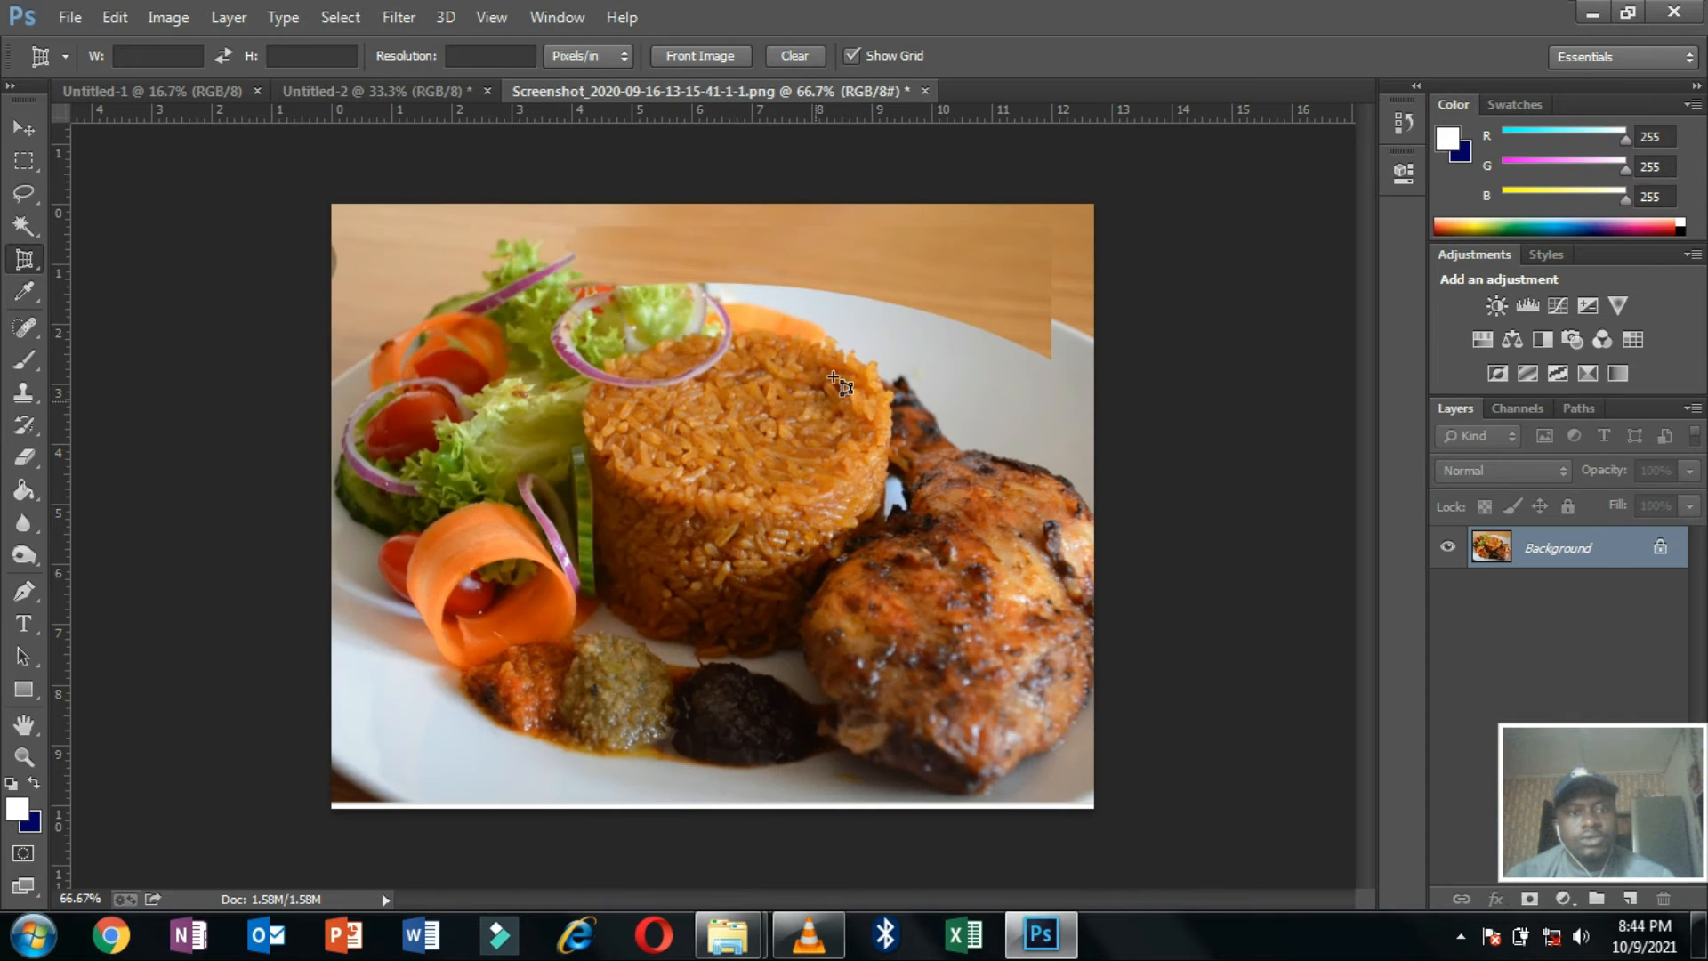
# Draw a slice over the upper part of the rice and another about 3.11 by 2.93 in from the image's left edge.
pyautogui.rightClick(24, 259)
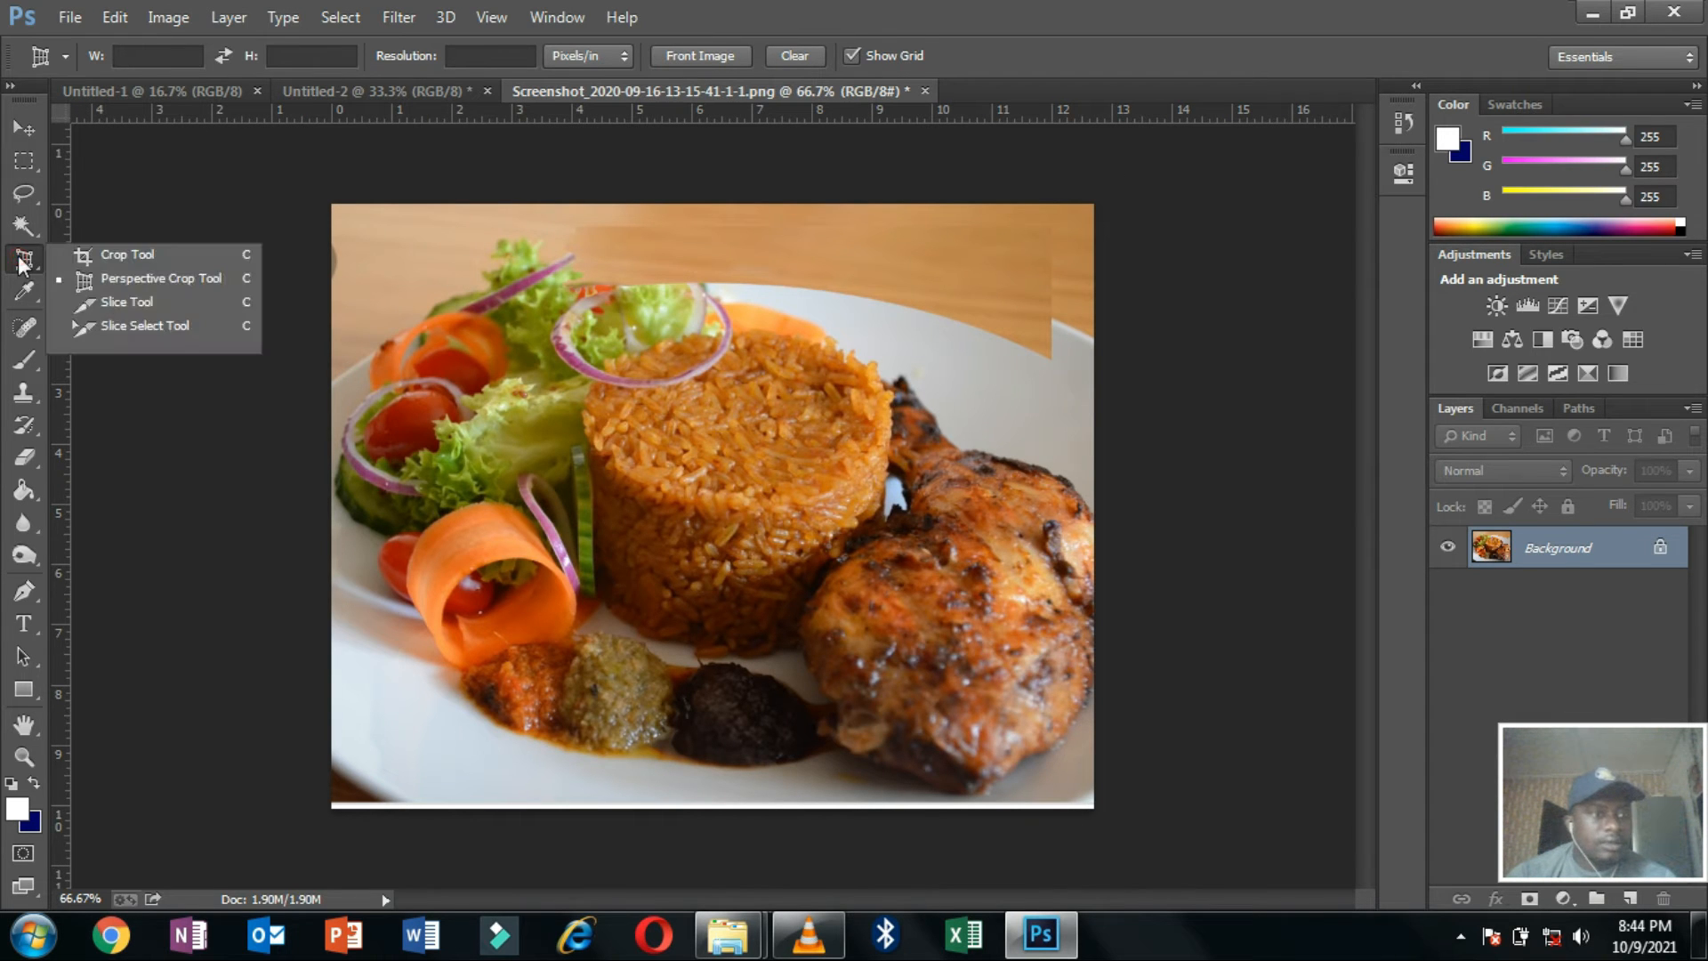
pyautogui.click(89, 308)
pyautogui.moveTo(529, 194); pyautogui.dragTo(897, 461)
pyautogui.moveTo(335, 494); pyautogui.dragTo(524, 668)
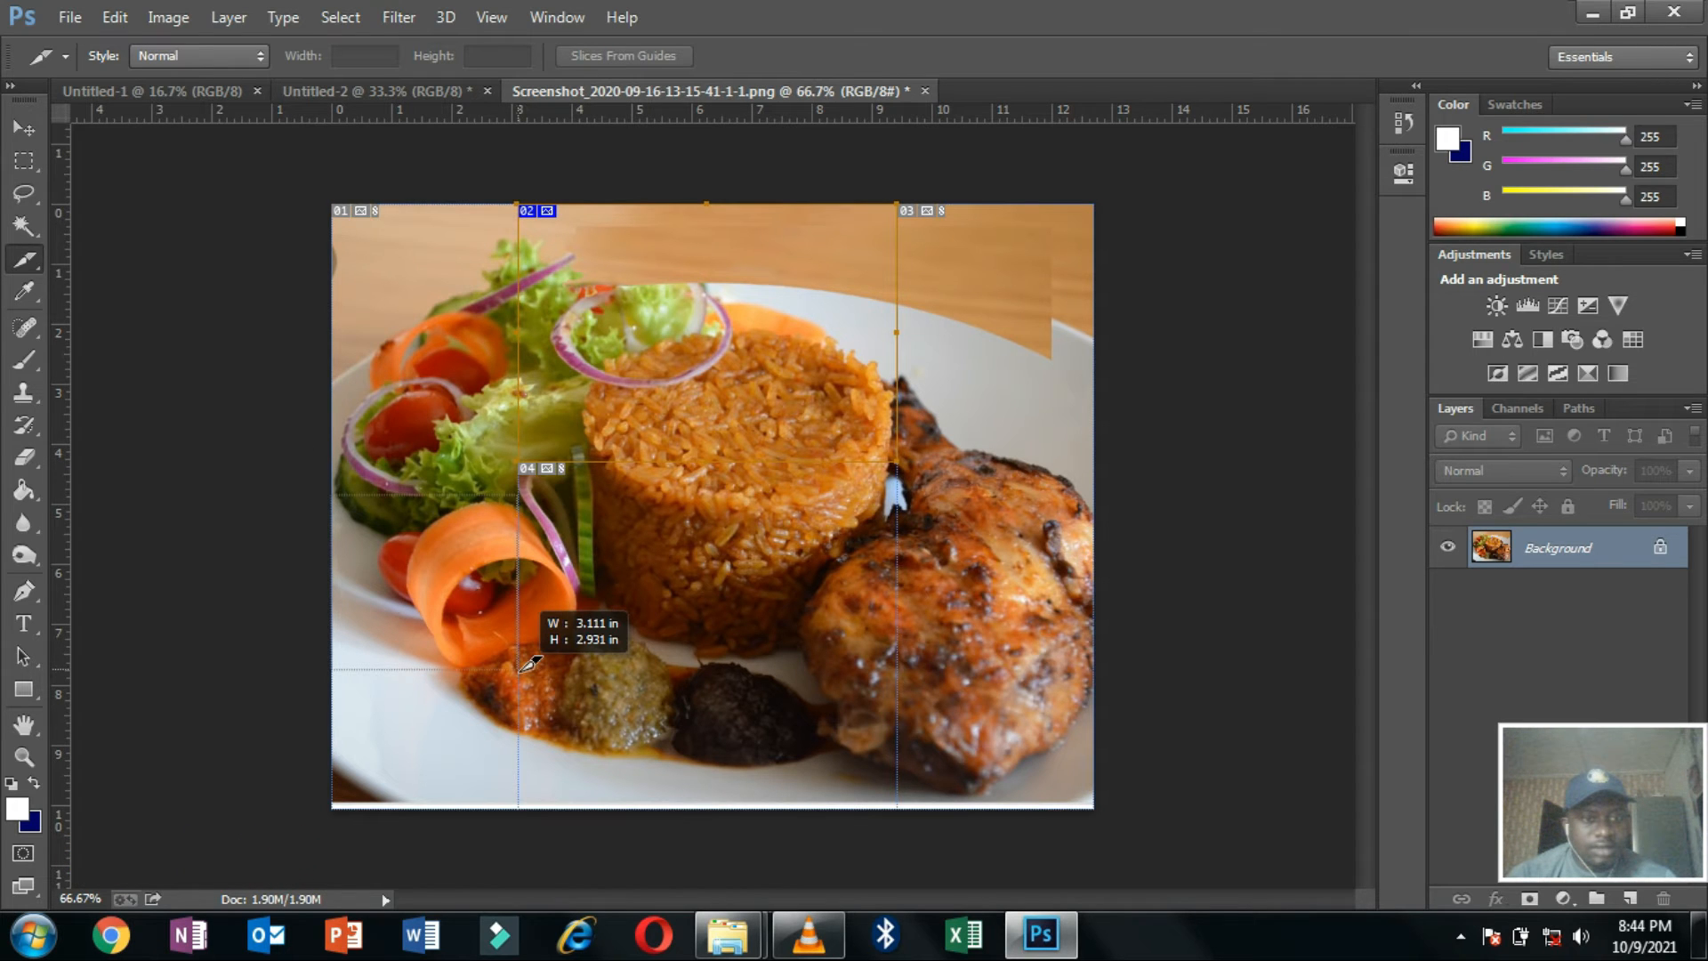
# Finish the slice at the image's left edge and draw another over the upper part of the chicken, up to the rice.
pyautogui.moveTo(530, 663); pyautogui.dragTo(518, 669)
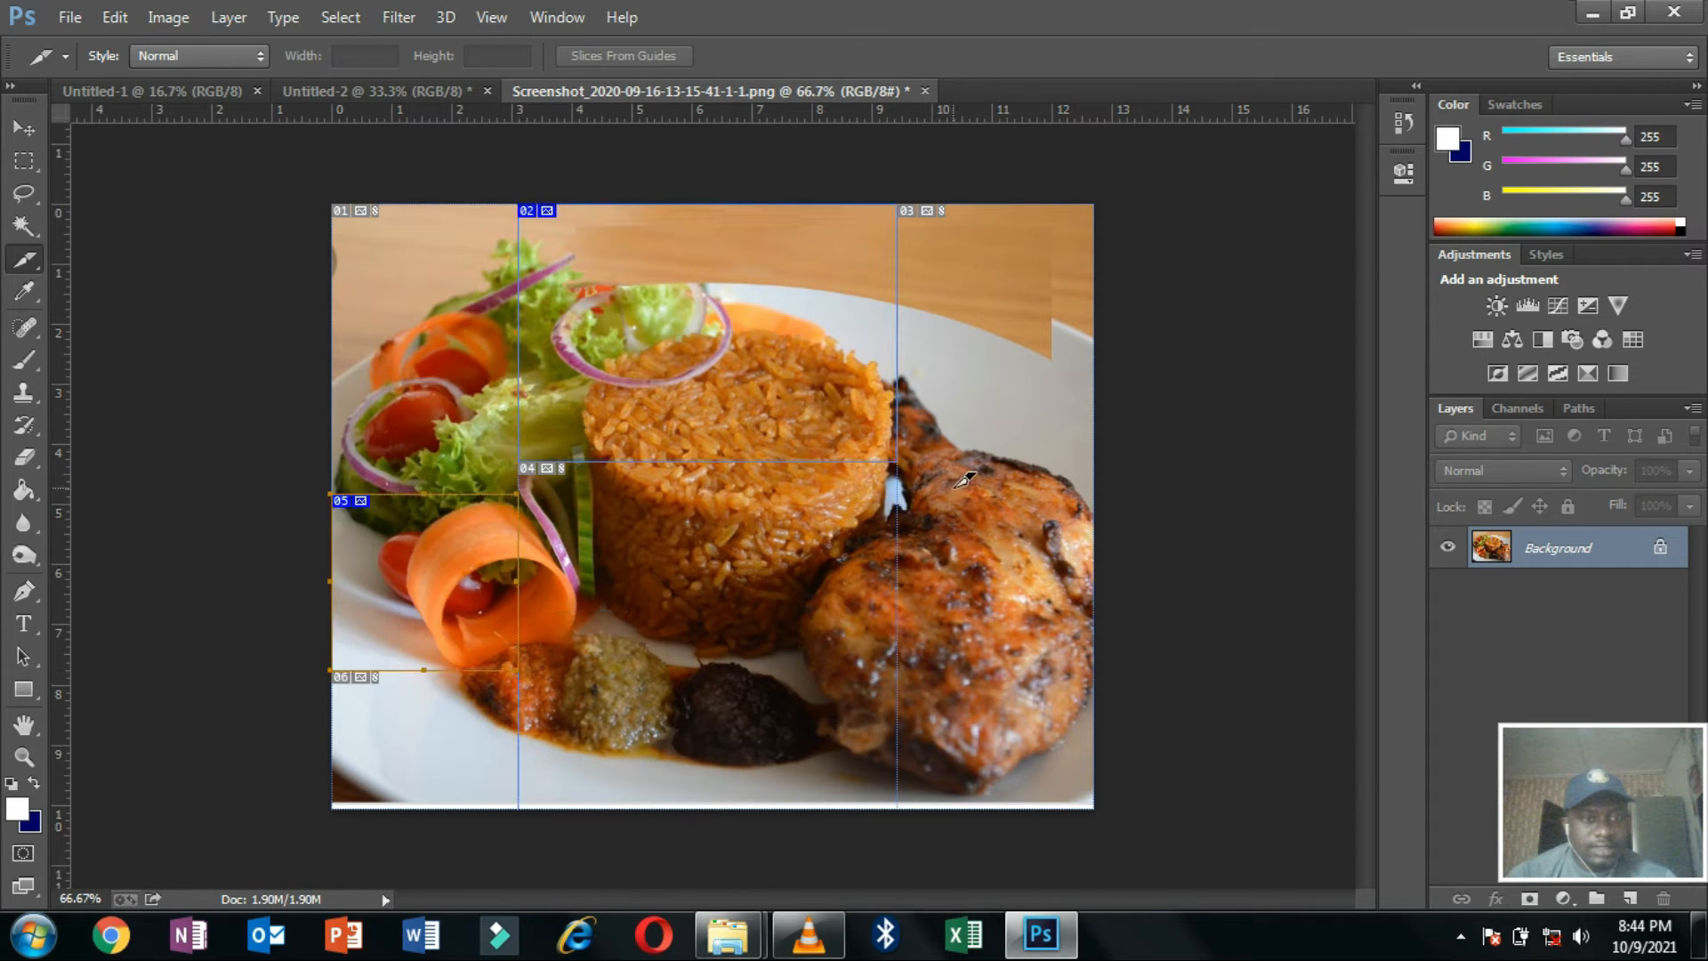
pyautogui.moveTo(1078, 345); pyautogui.dragTo(897, 544)
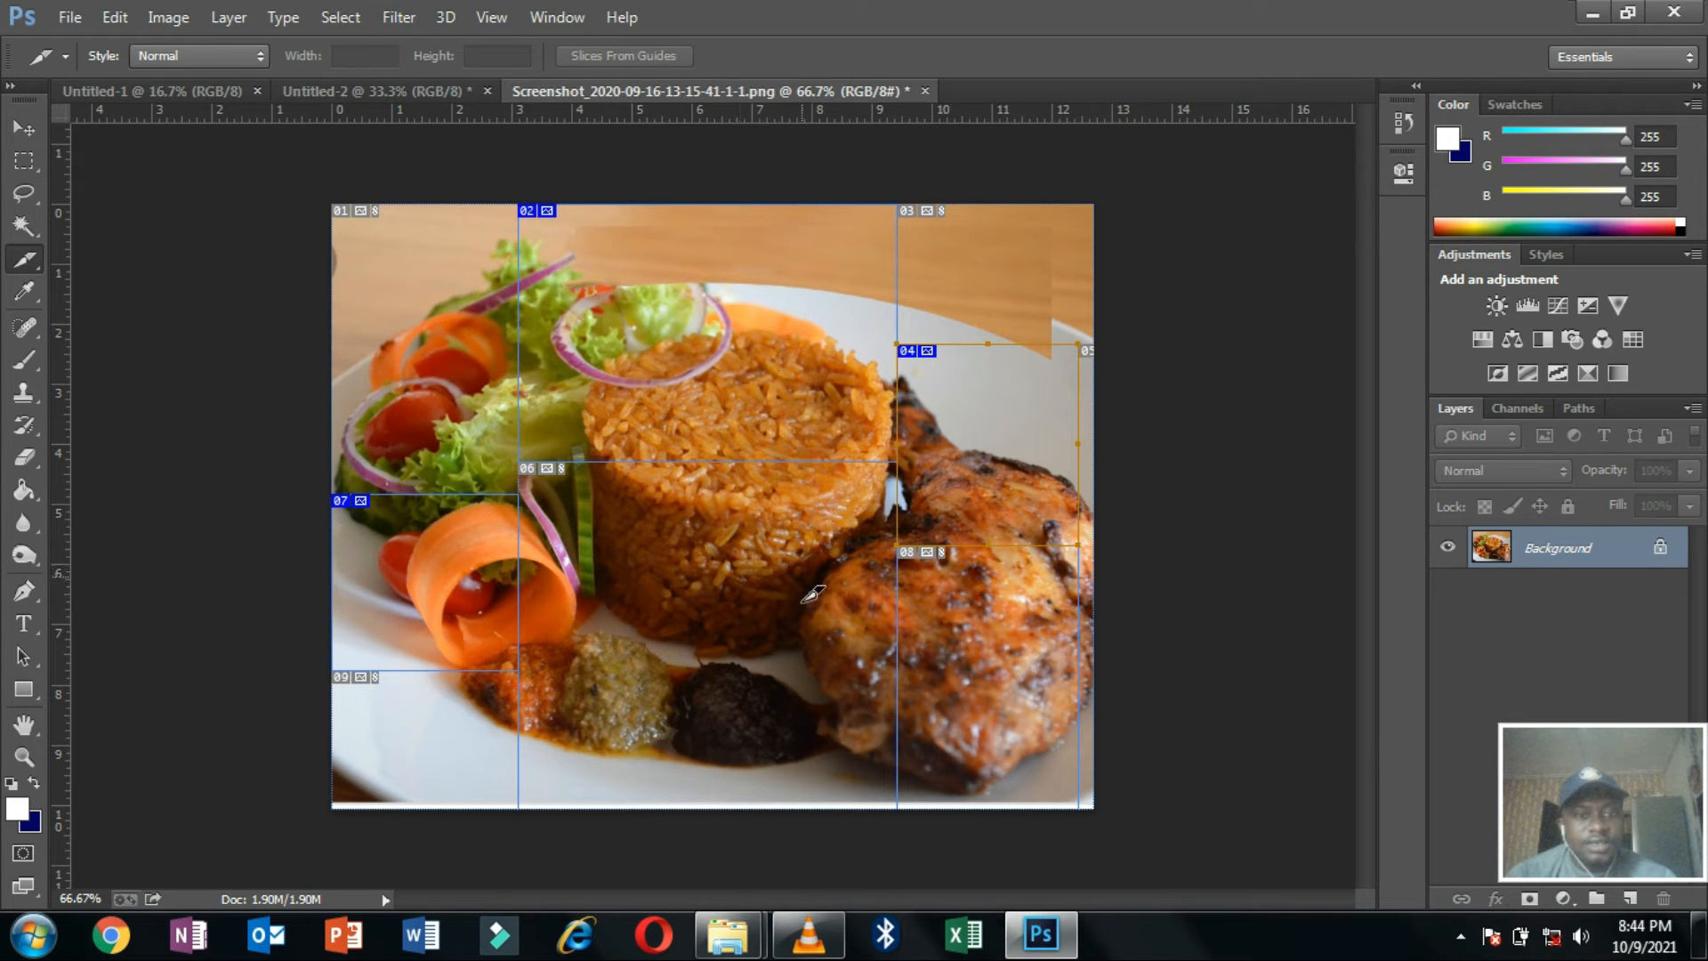
# Reposition the three drawn slices with the Slice Select Tool, moving the lower-left one onto the chicken, and revert the image to its saved state.
pyautogui.click(24, 254)
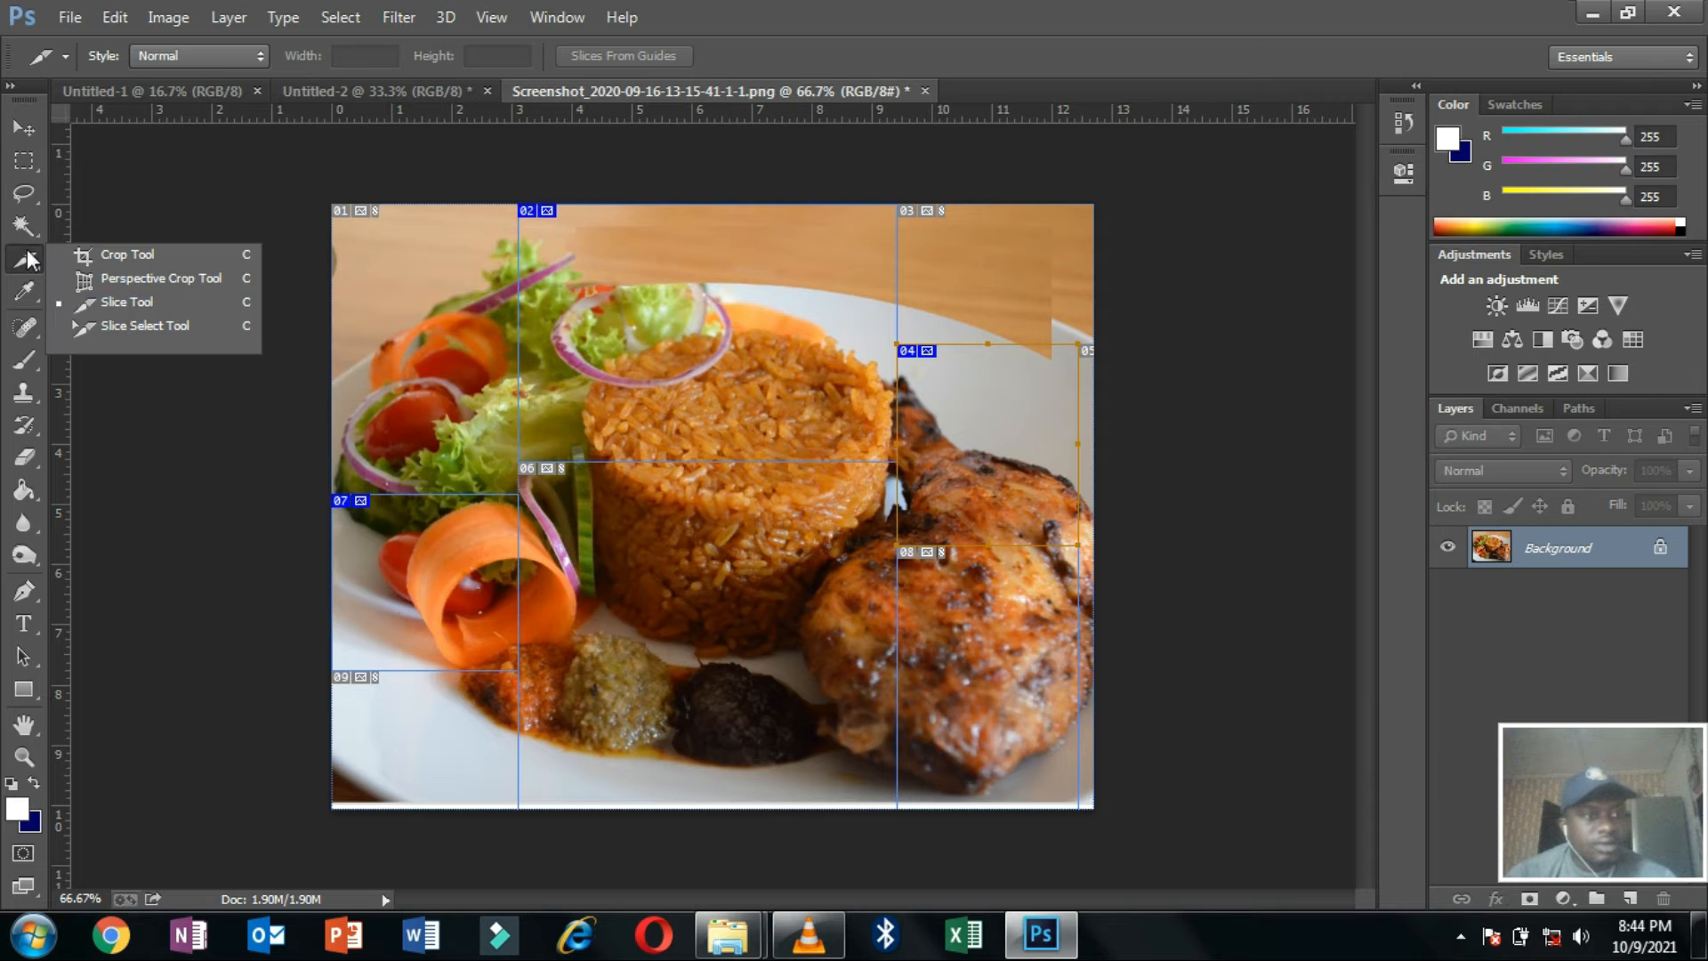
pyautogui.click(117, 331)
pyautogui.moveTo(625, 372); pyautogui.dragTo(493, 352)
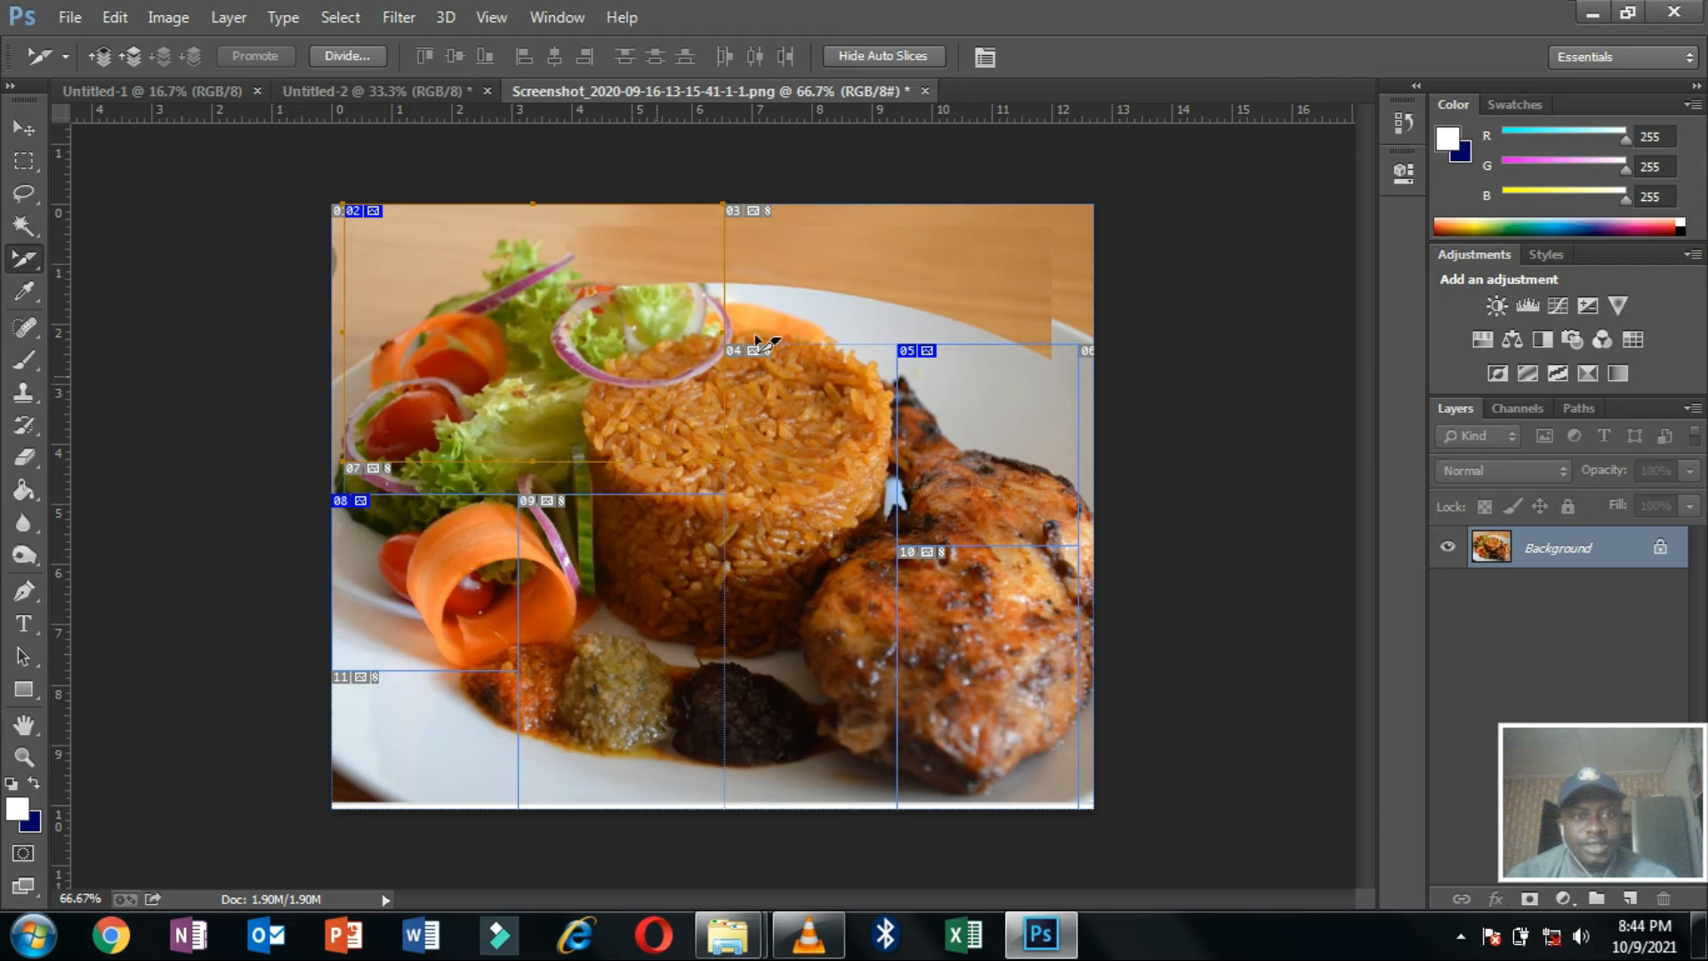
pyautogui.moveTo(985, 433); pyautogui.dragTo(988, 381)
pyautogui.moveTo(983, 305); pyautogui.dragTo(970, 285)
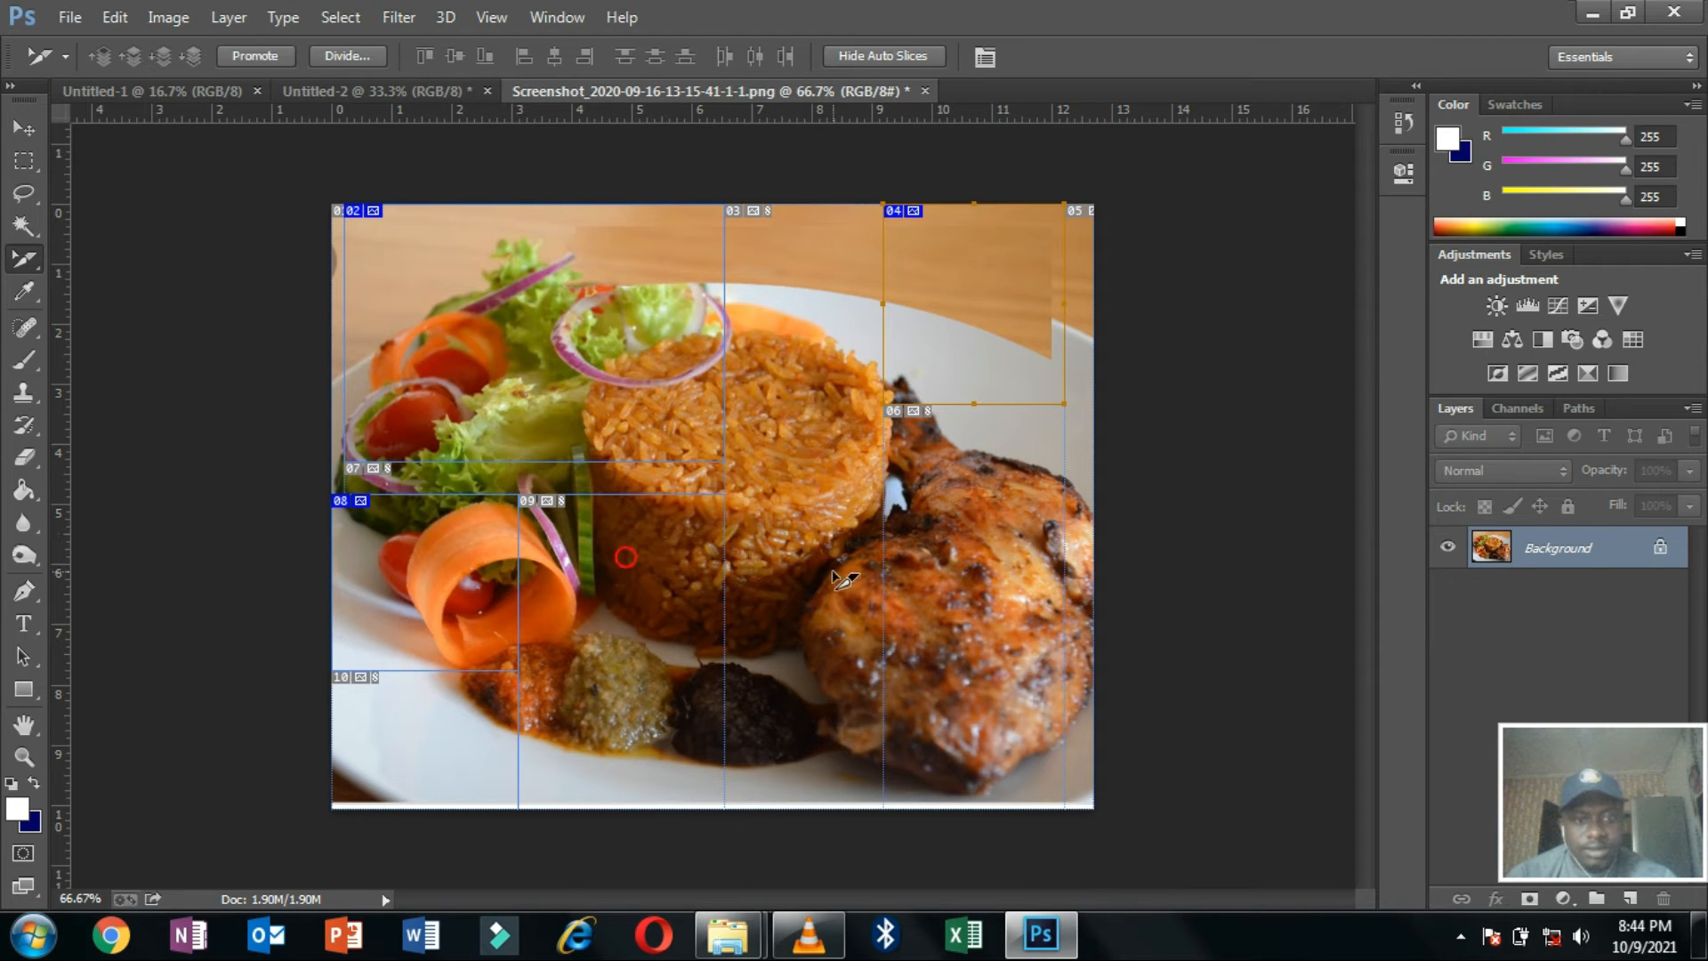
pyautogui.moveTo(440, 615); pyautogui.dragTo(1023, 641)
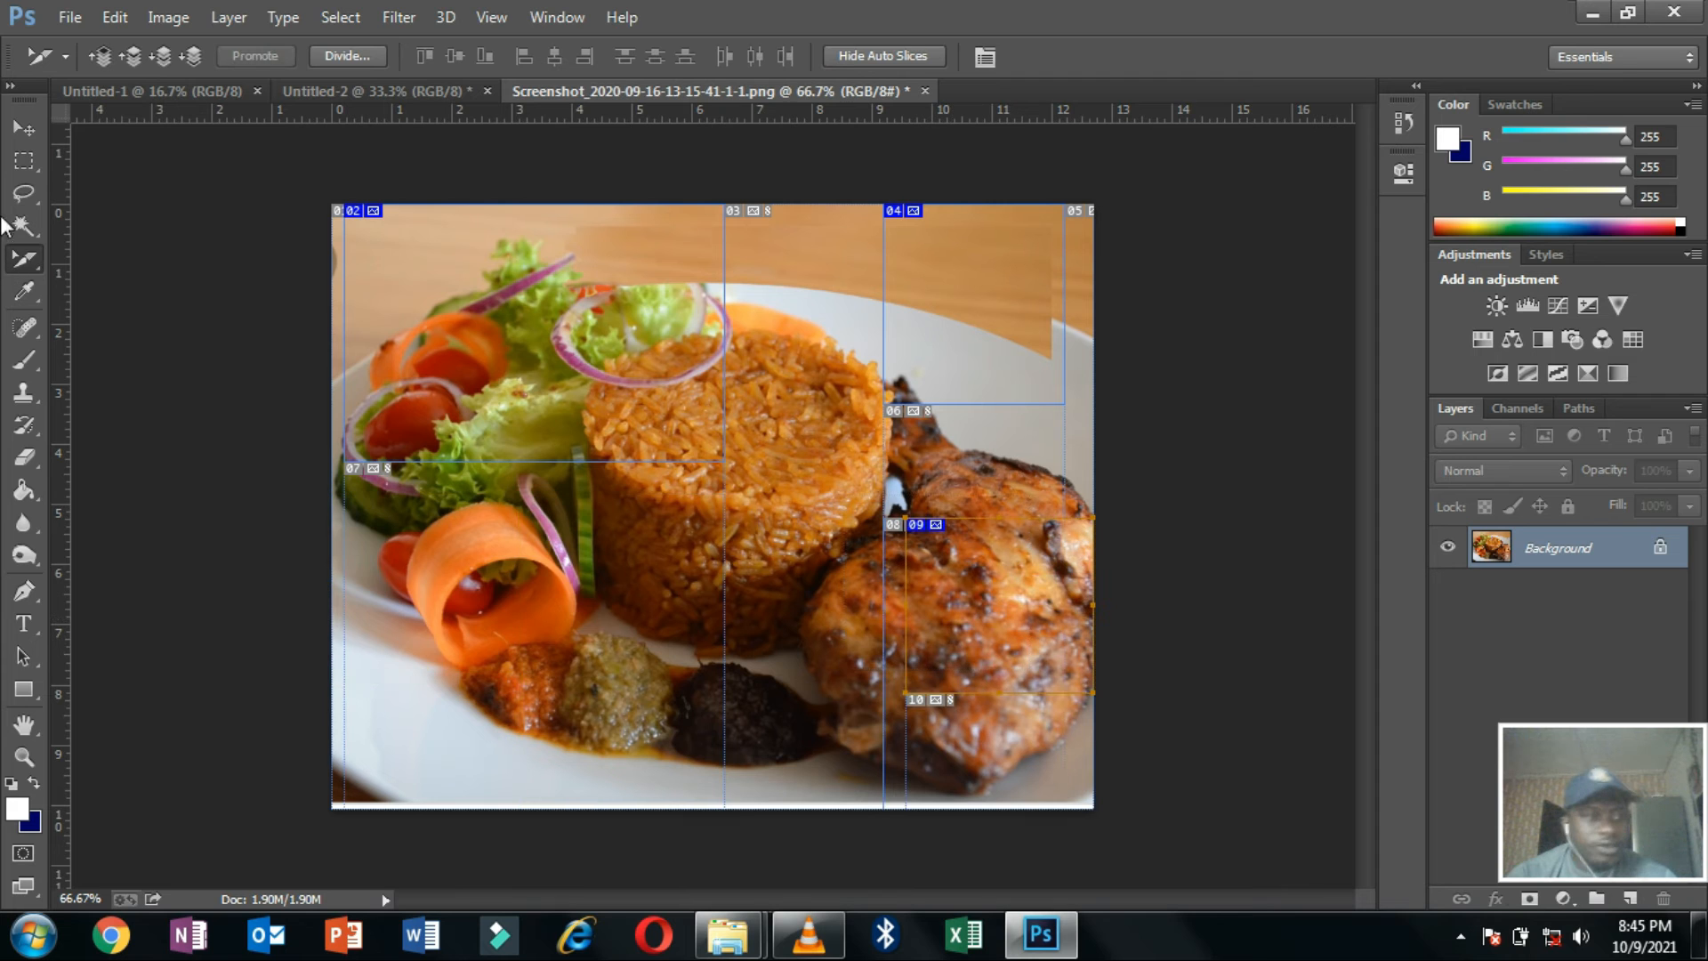
pyautogui.press('F12')
# Sample foreground colours with the Eyedropper Tool from two spots on the wooden tabletop, finishing with the white plate at the lower left.
pyautogui.click(32, 300)
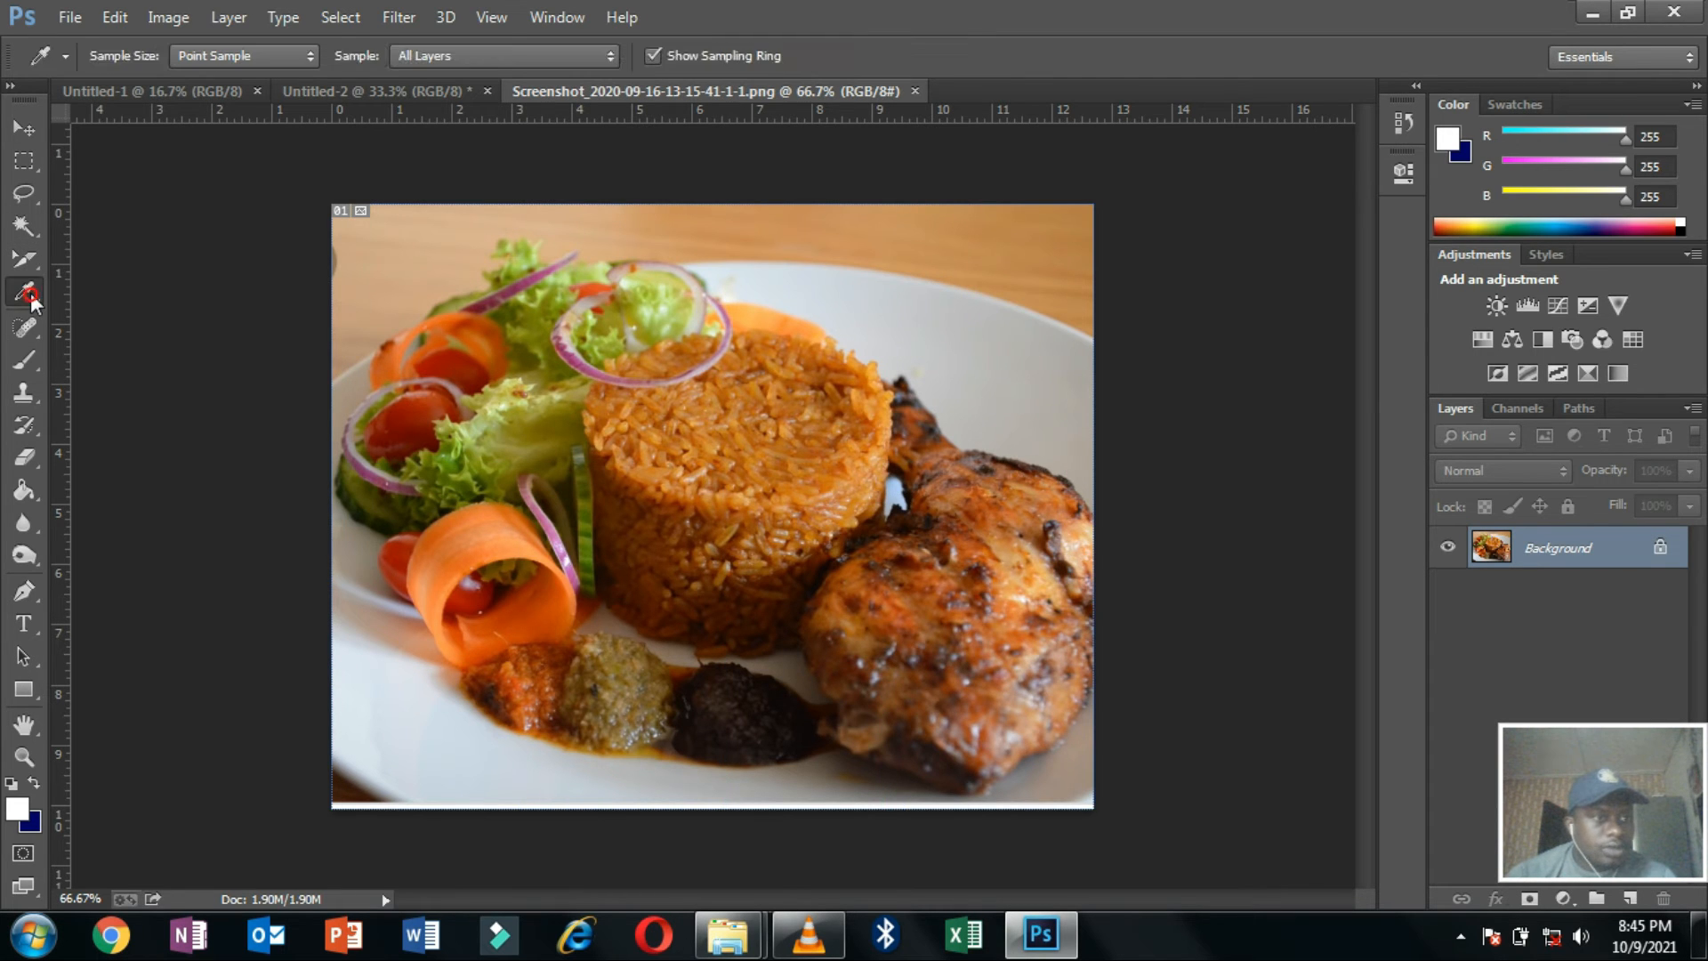
pyautogui.rightClick(27, 290)
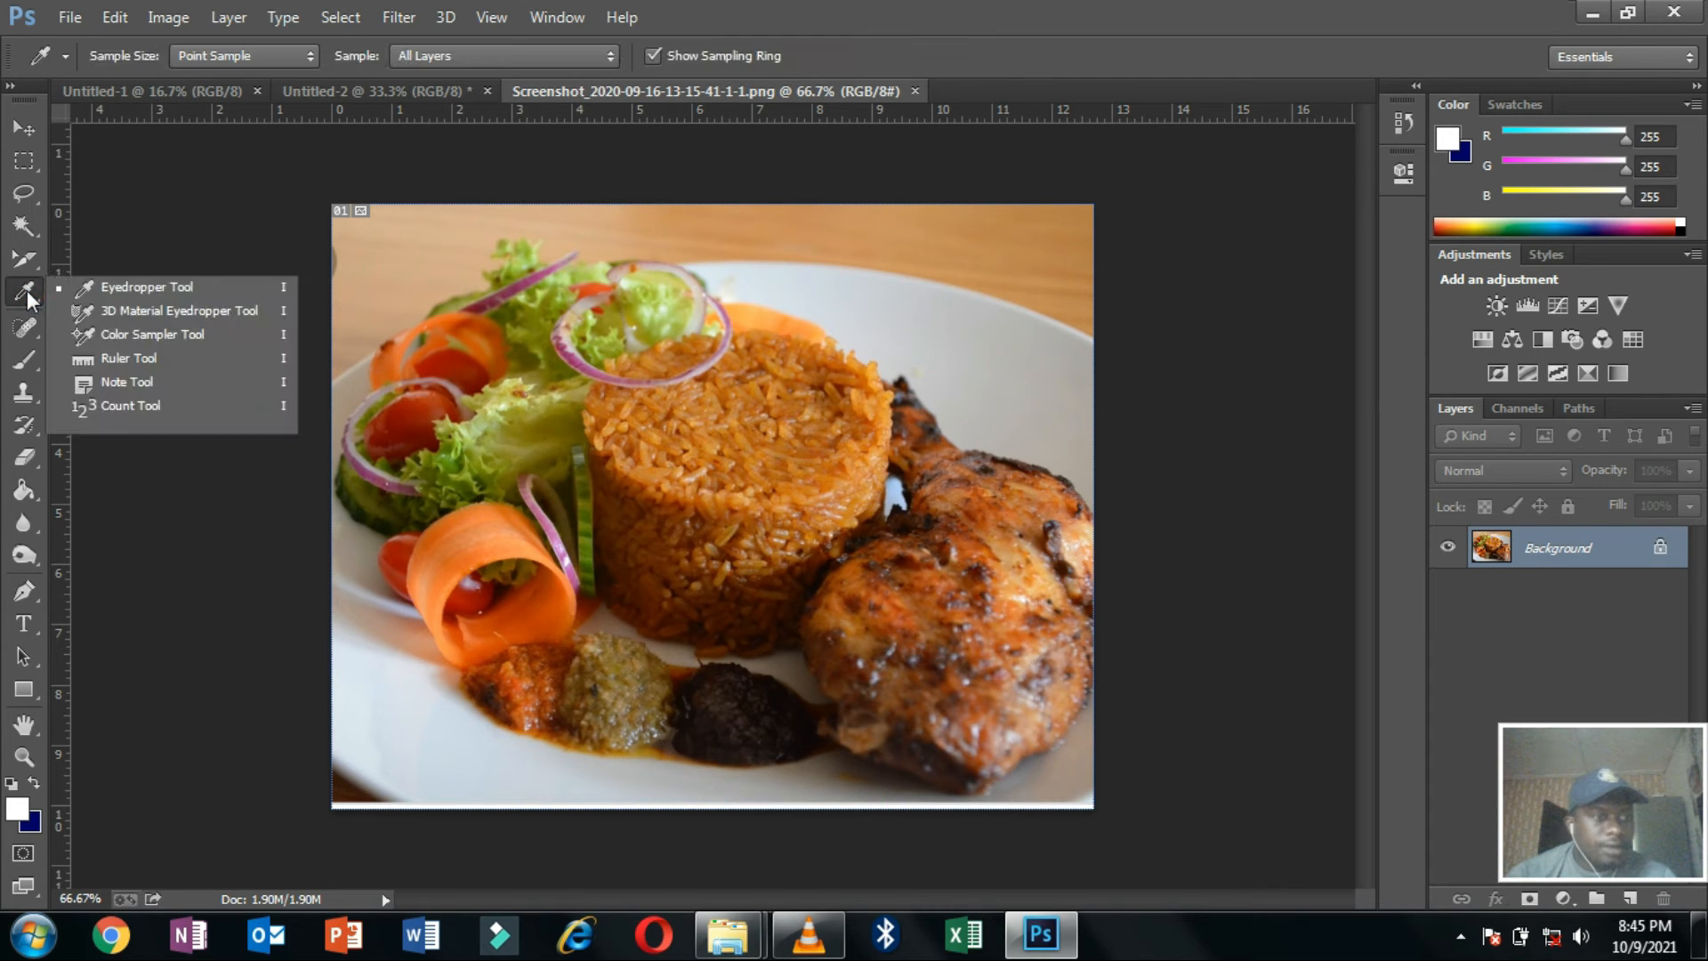
pyautogui.click(147, 285)
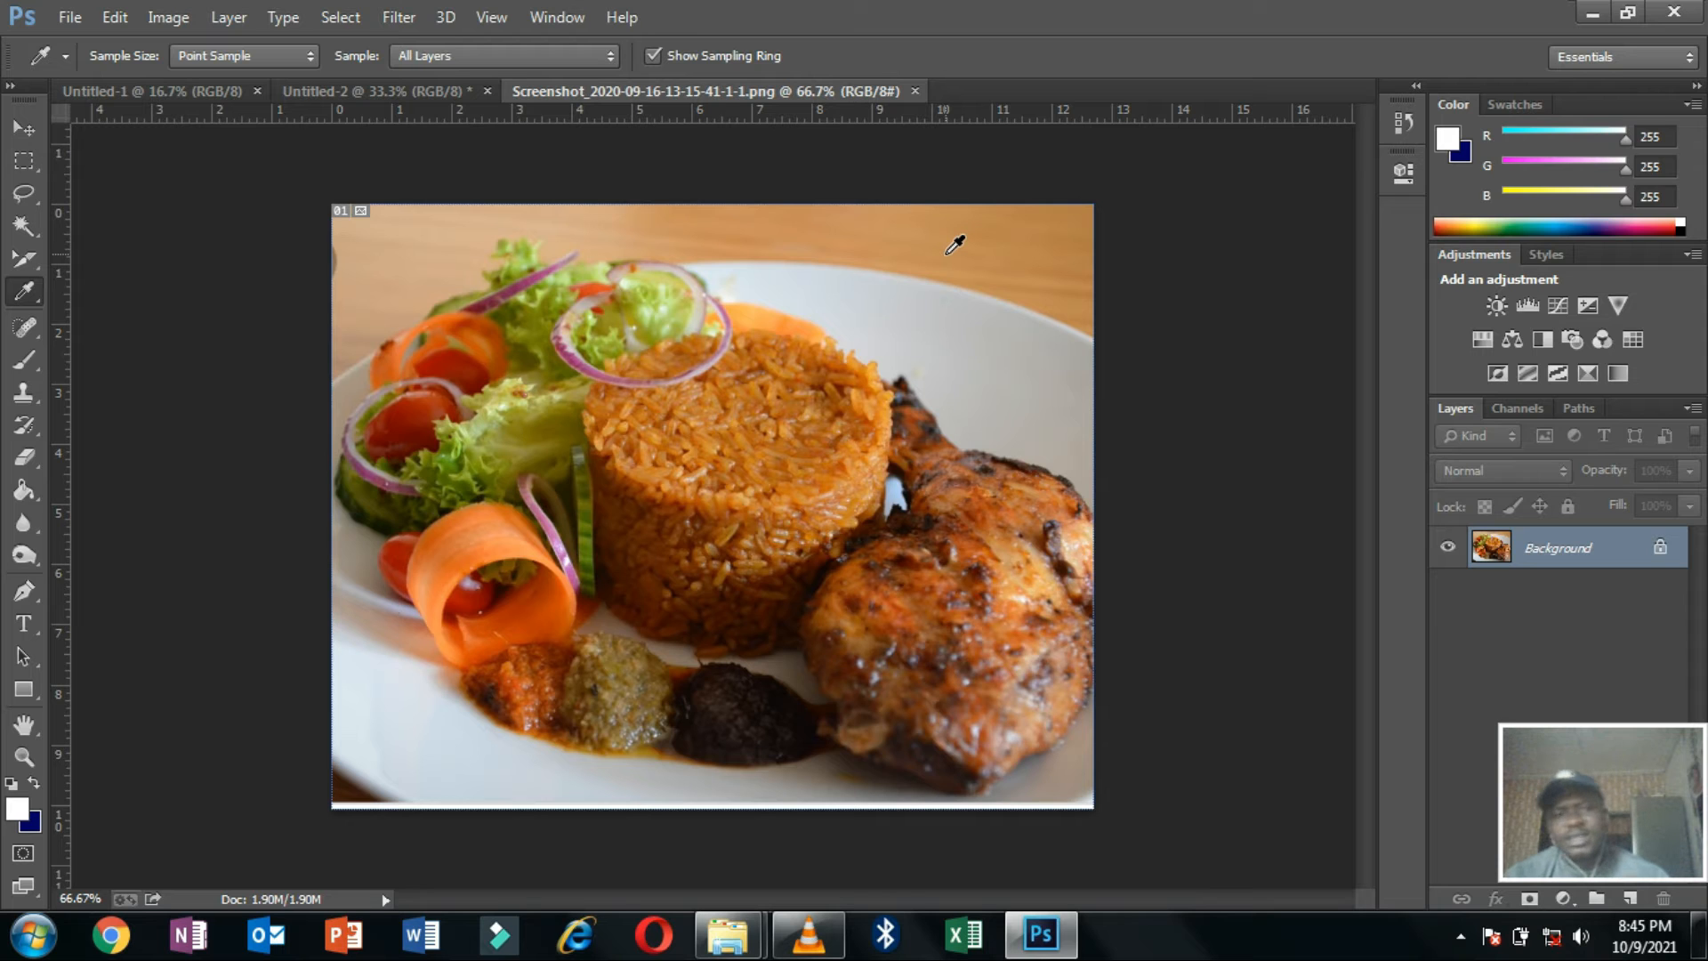
pyautogui.click(39, 272)
pyautogui.click(34, 283)
pyautogui.rightClick(26, 290)
pyautogui.click(114, 285)
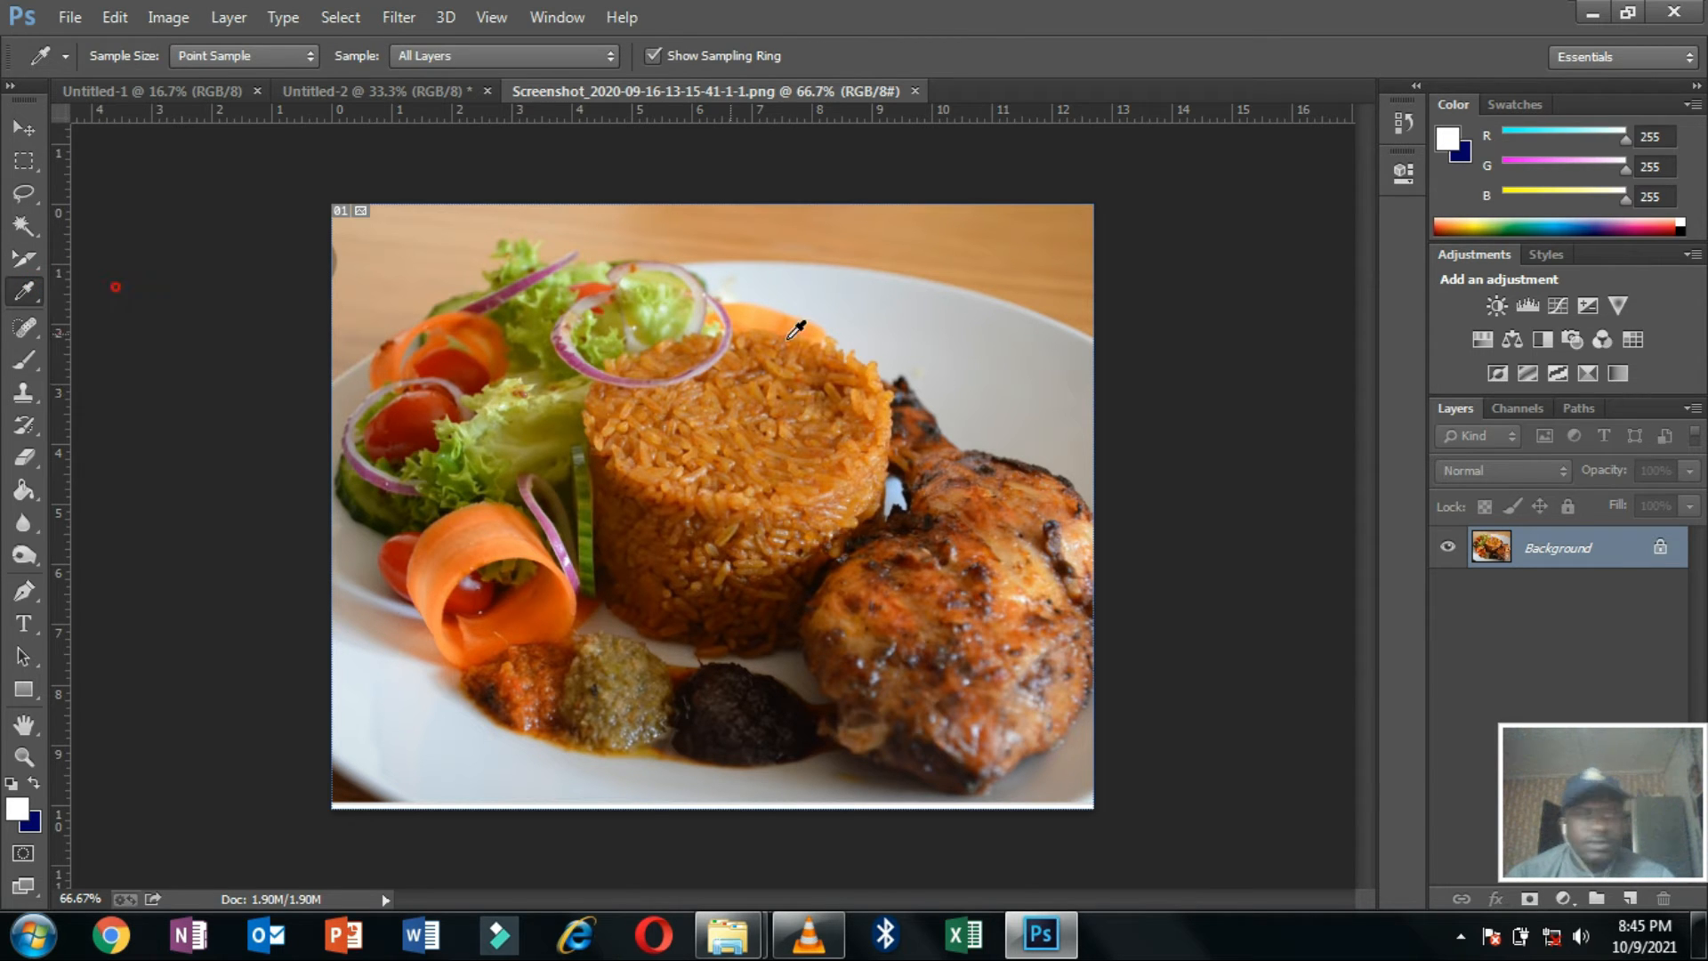
pyautogui.click(1021, 232)
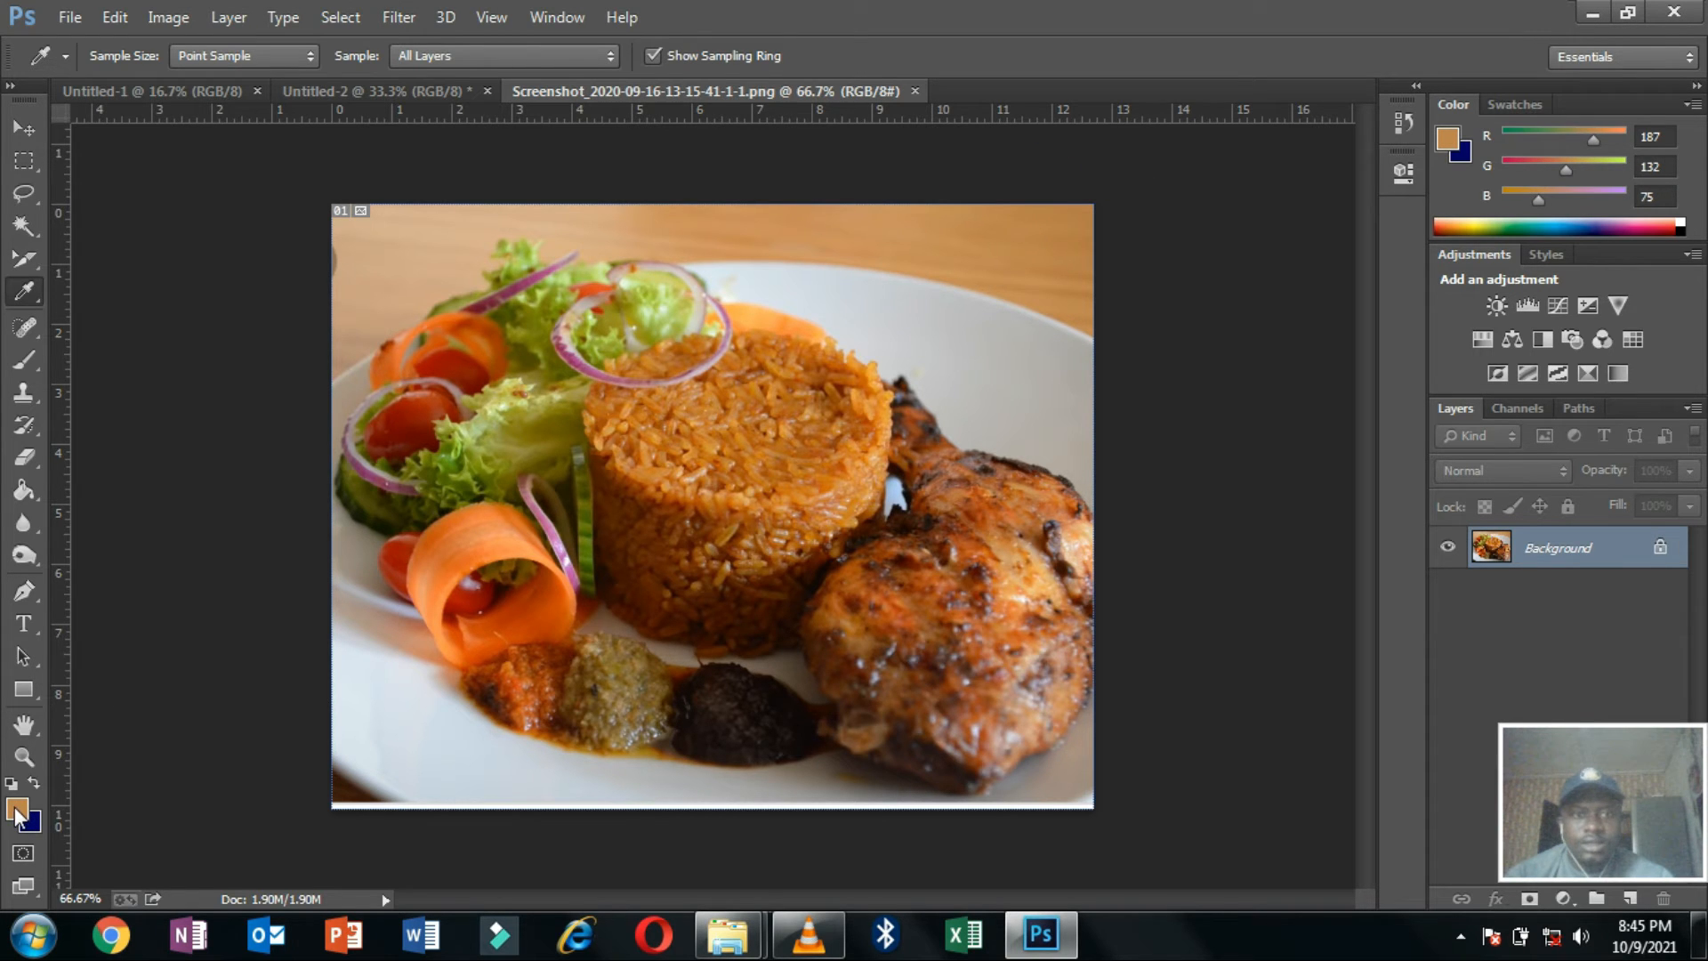
pyautogui.click(922, 238)
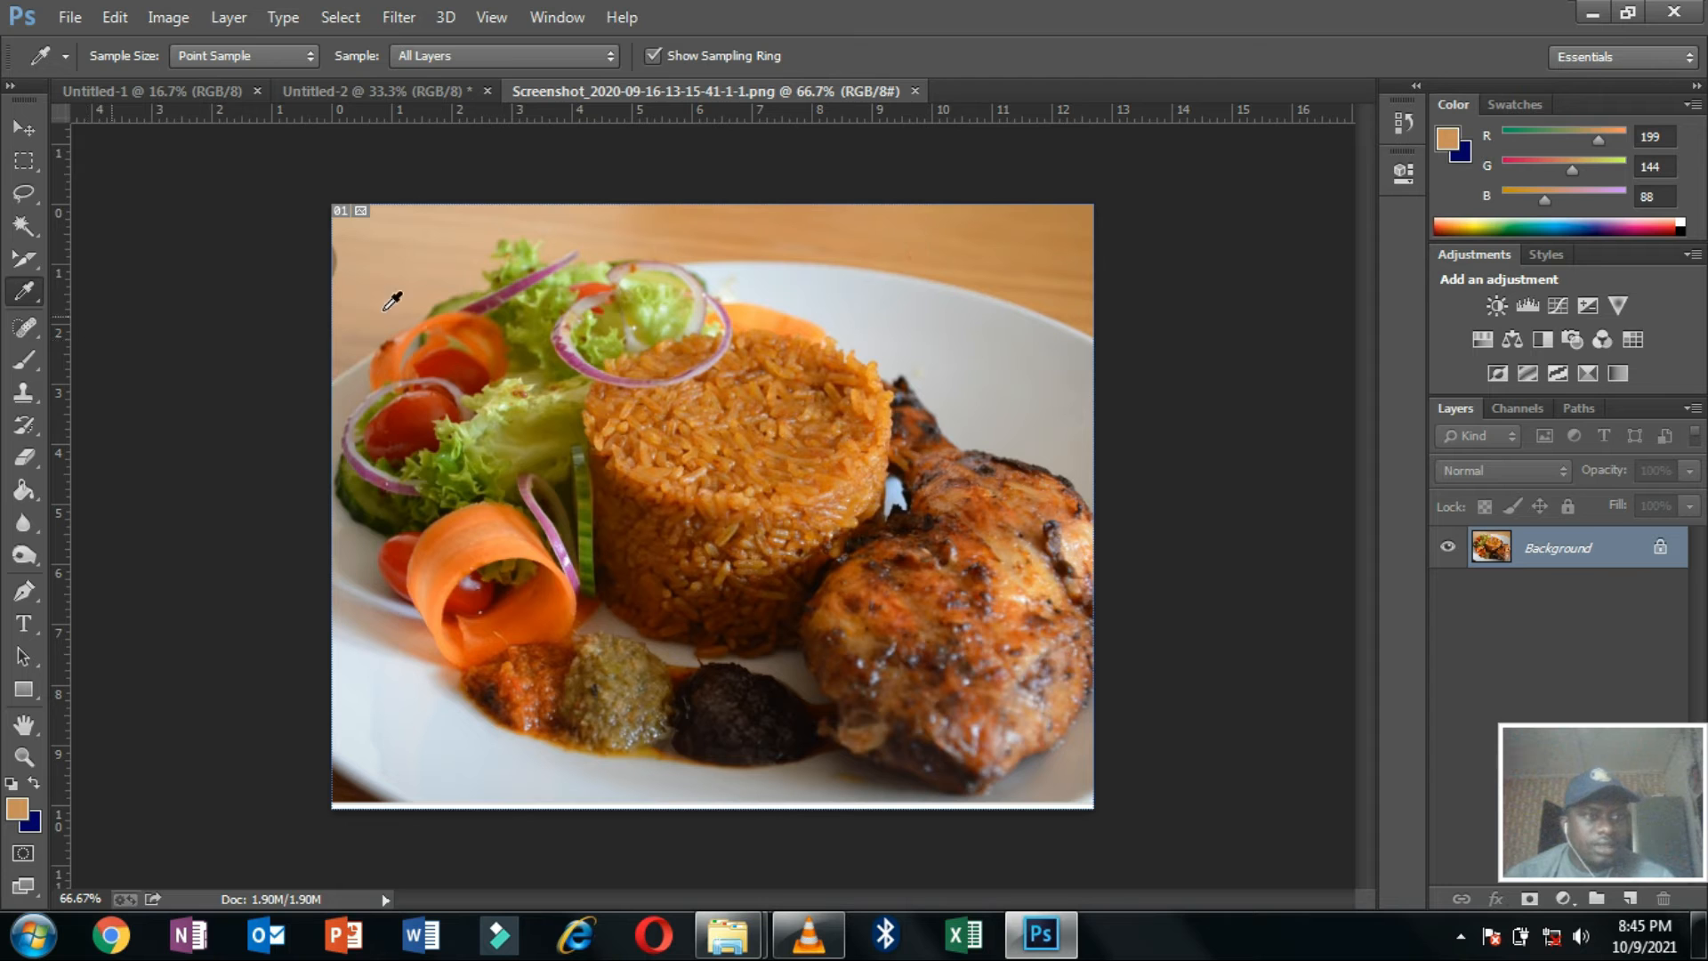
pyautogui.click(388, 702)
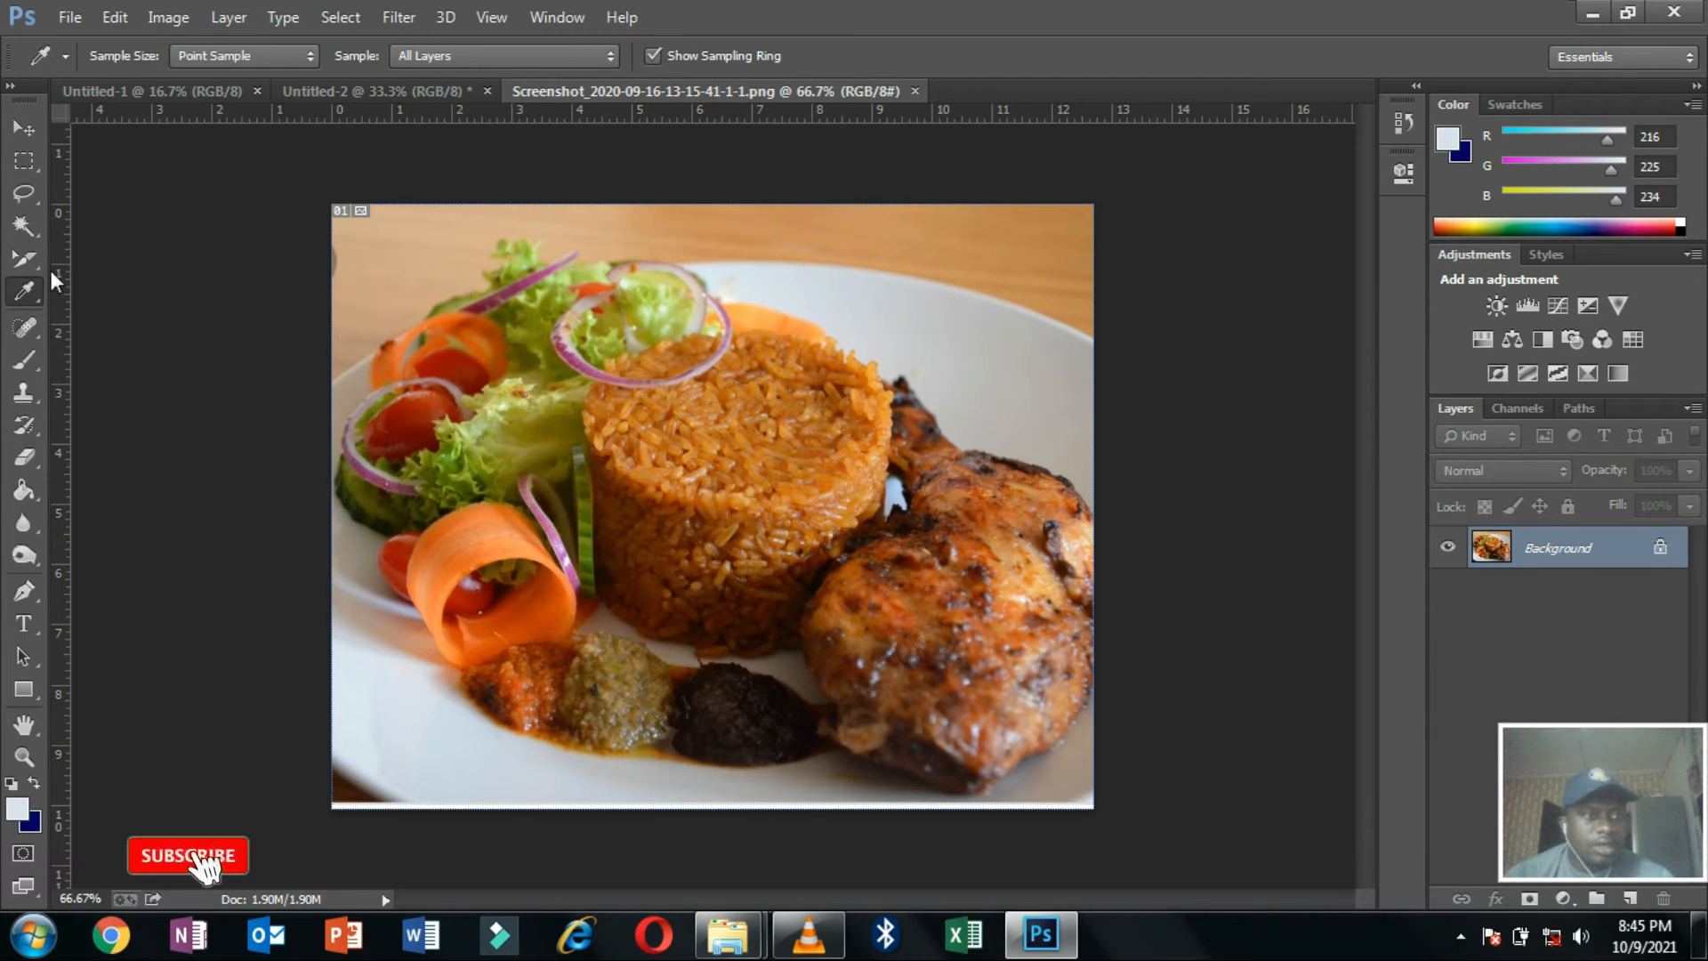
# Place a Color Sampler Tool point on the wooden tabletop near the image's upper-right corner.
pyautogui.rightClick(24, 291)
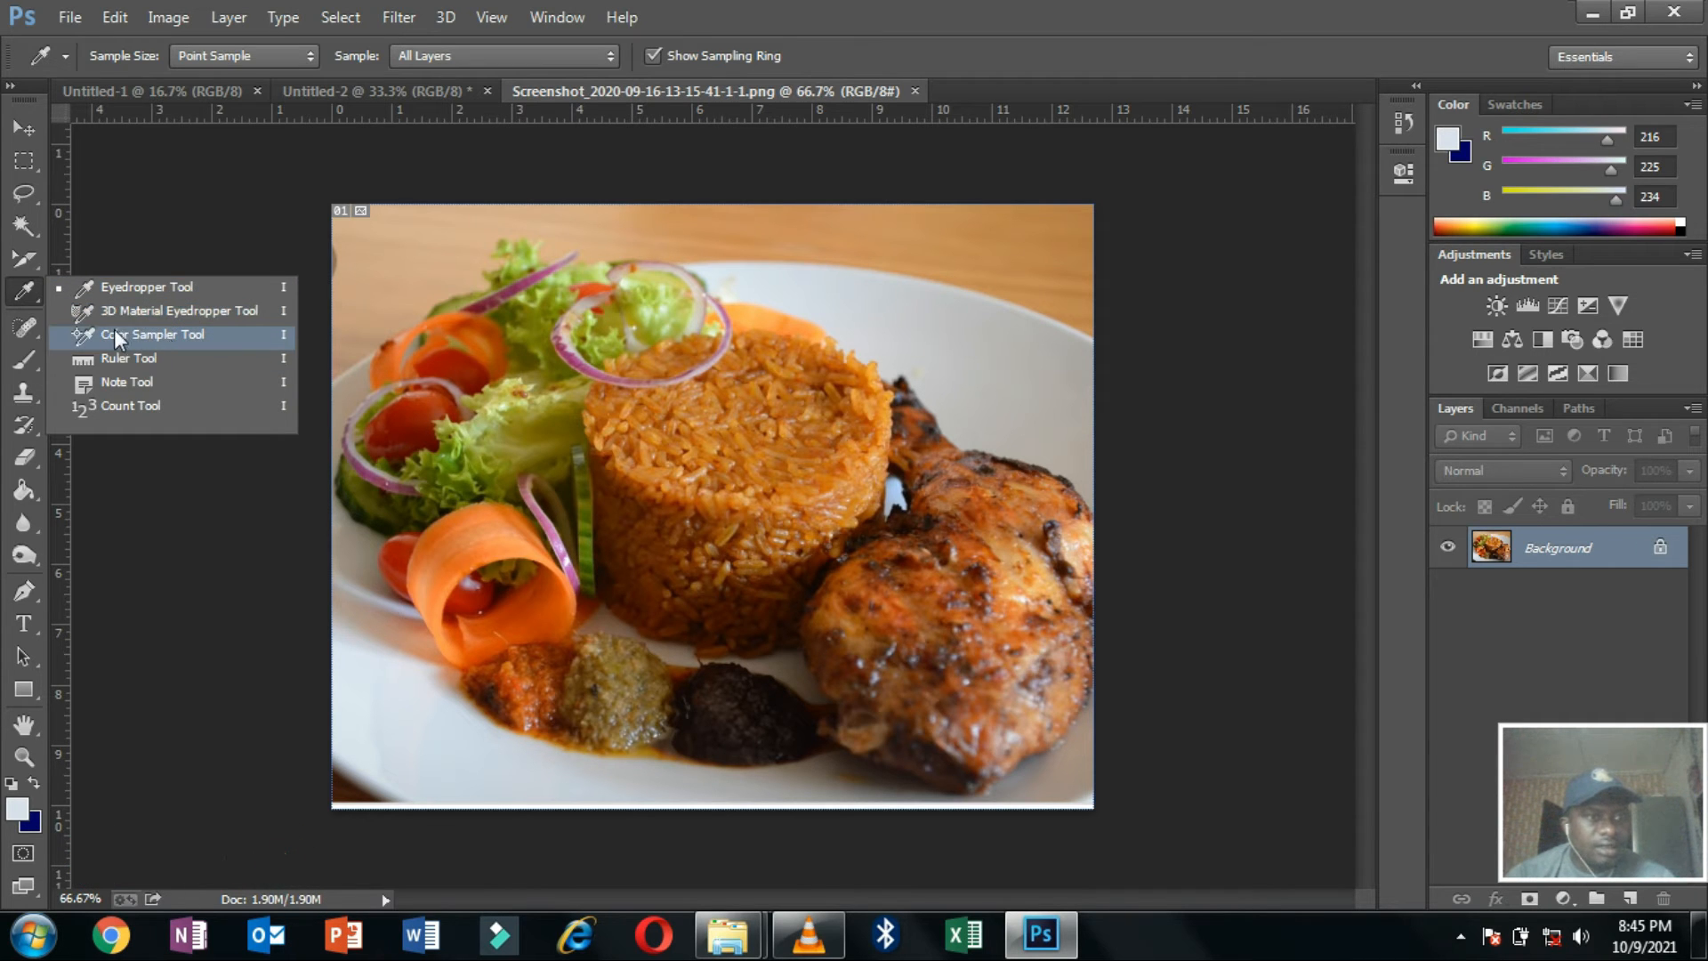
pyautogui.click(153, 342)
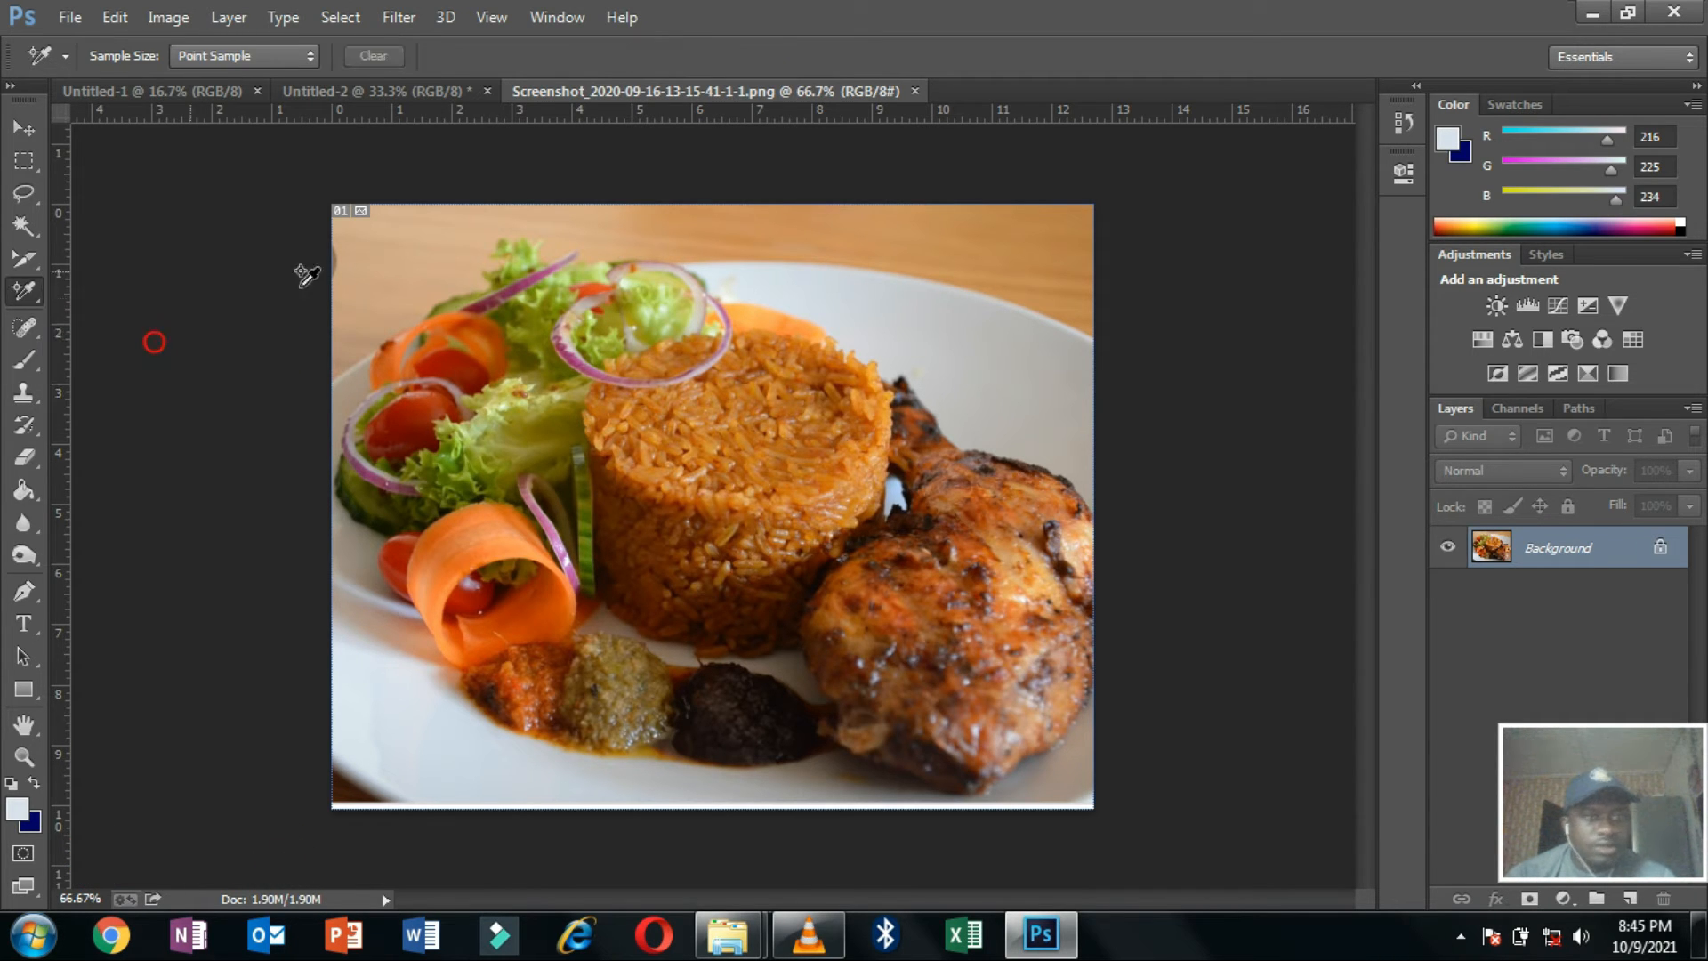
pyautogui.click(1013, 259)
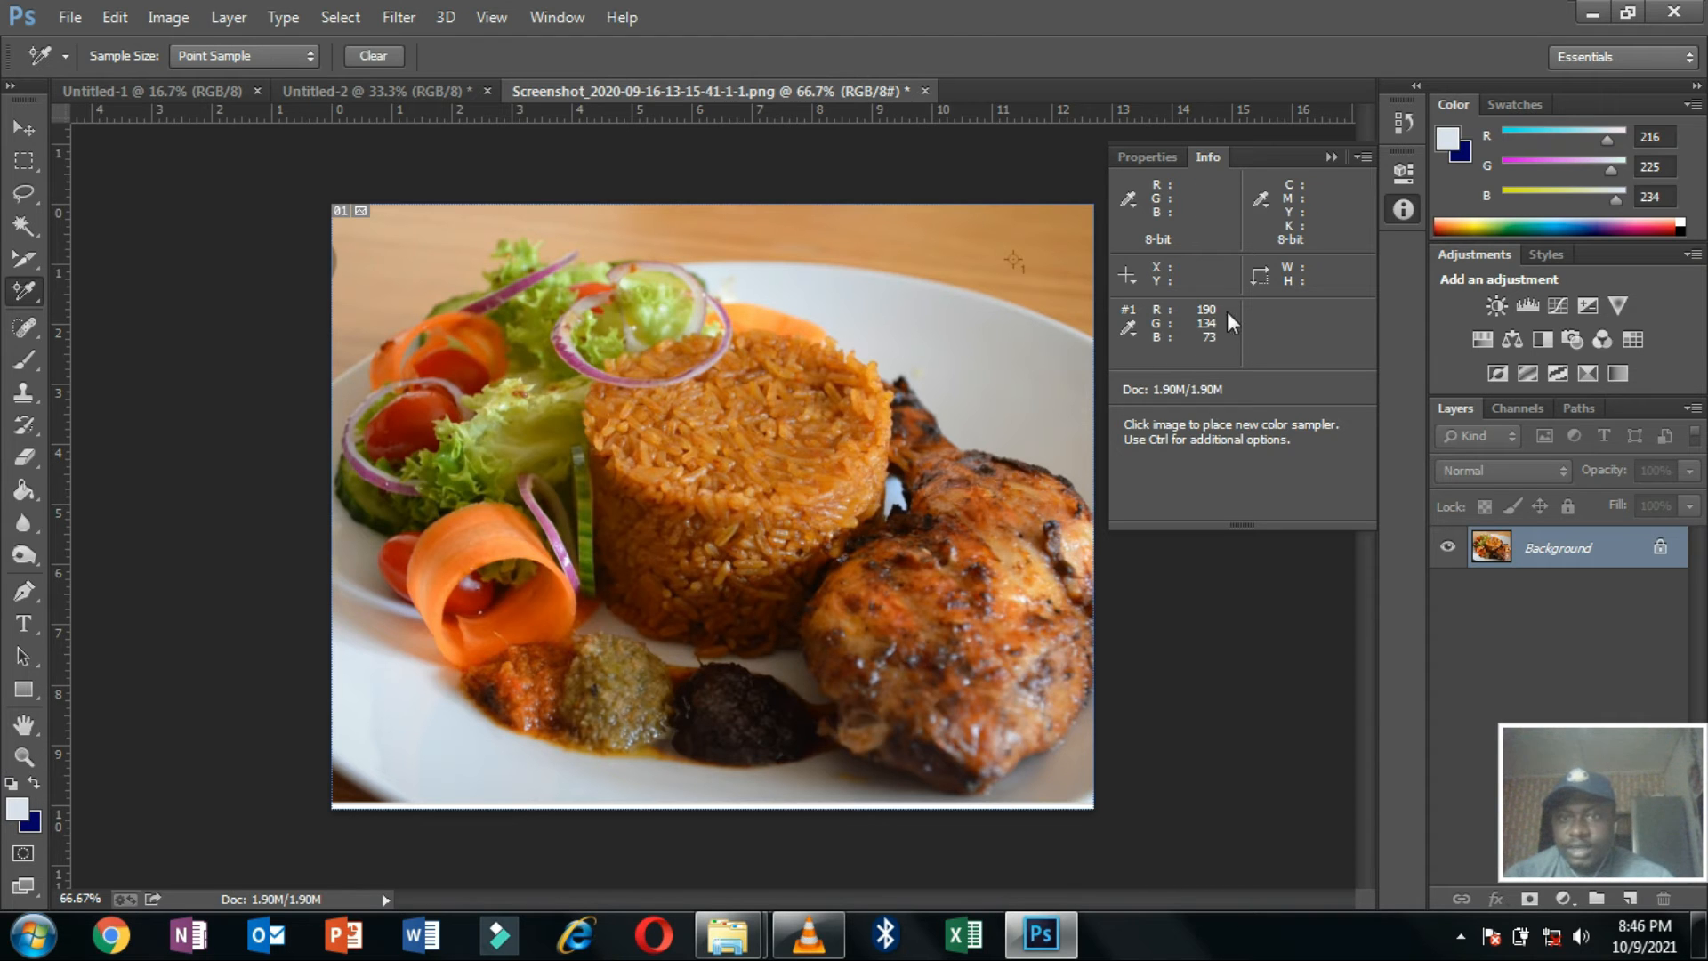
# Measure a diagonal from the top of the rice to the lower part of the chicken with the Ruler Tool, with the Info panel collapsed.
pyautogui.rightClick(24, 294)
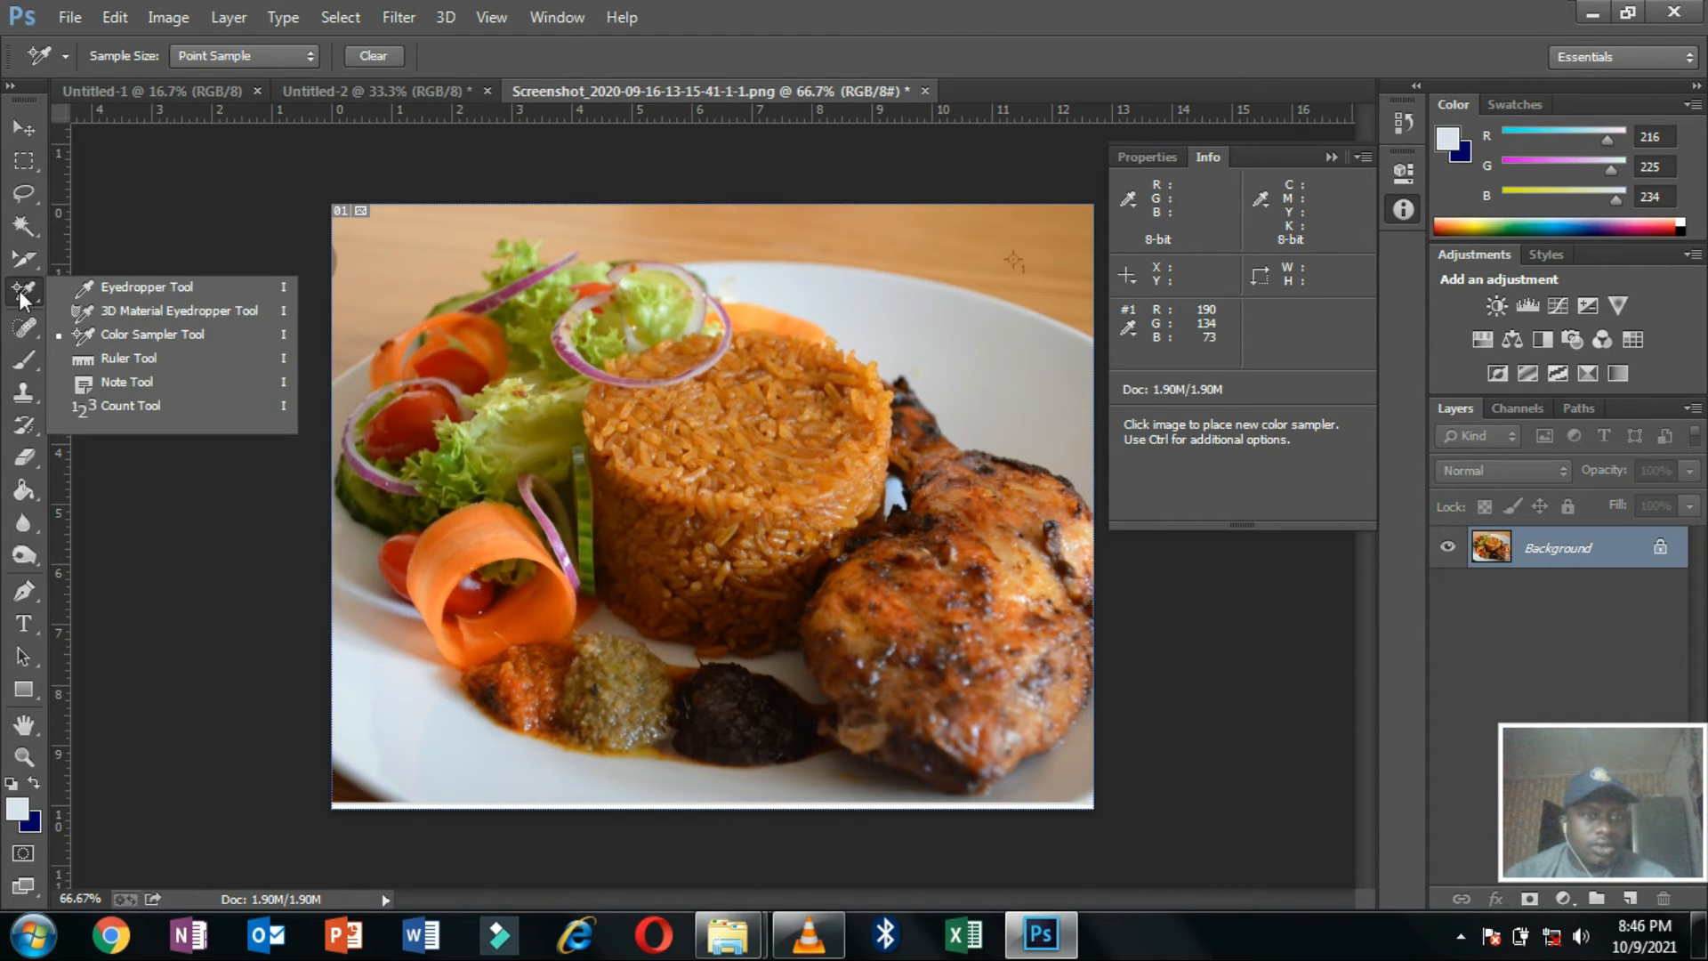
pyautogui.click(143, 359)
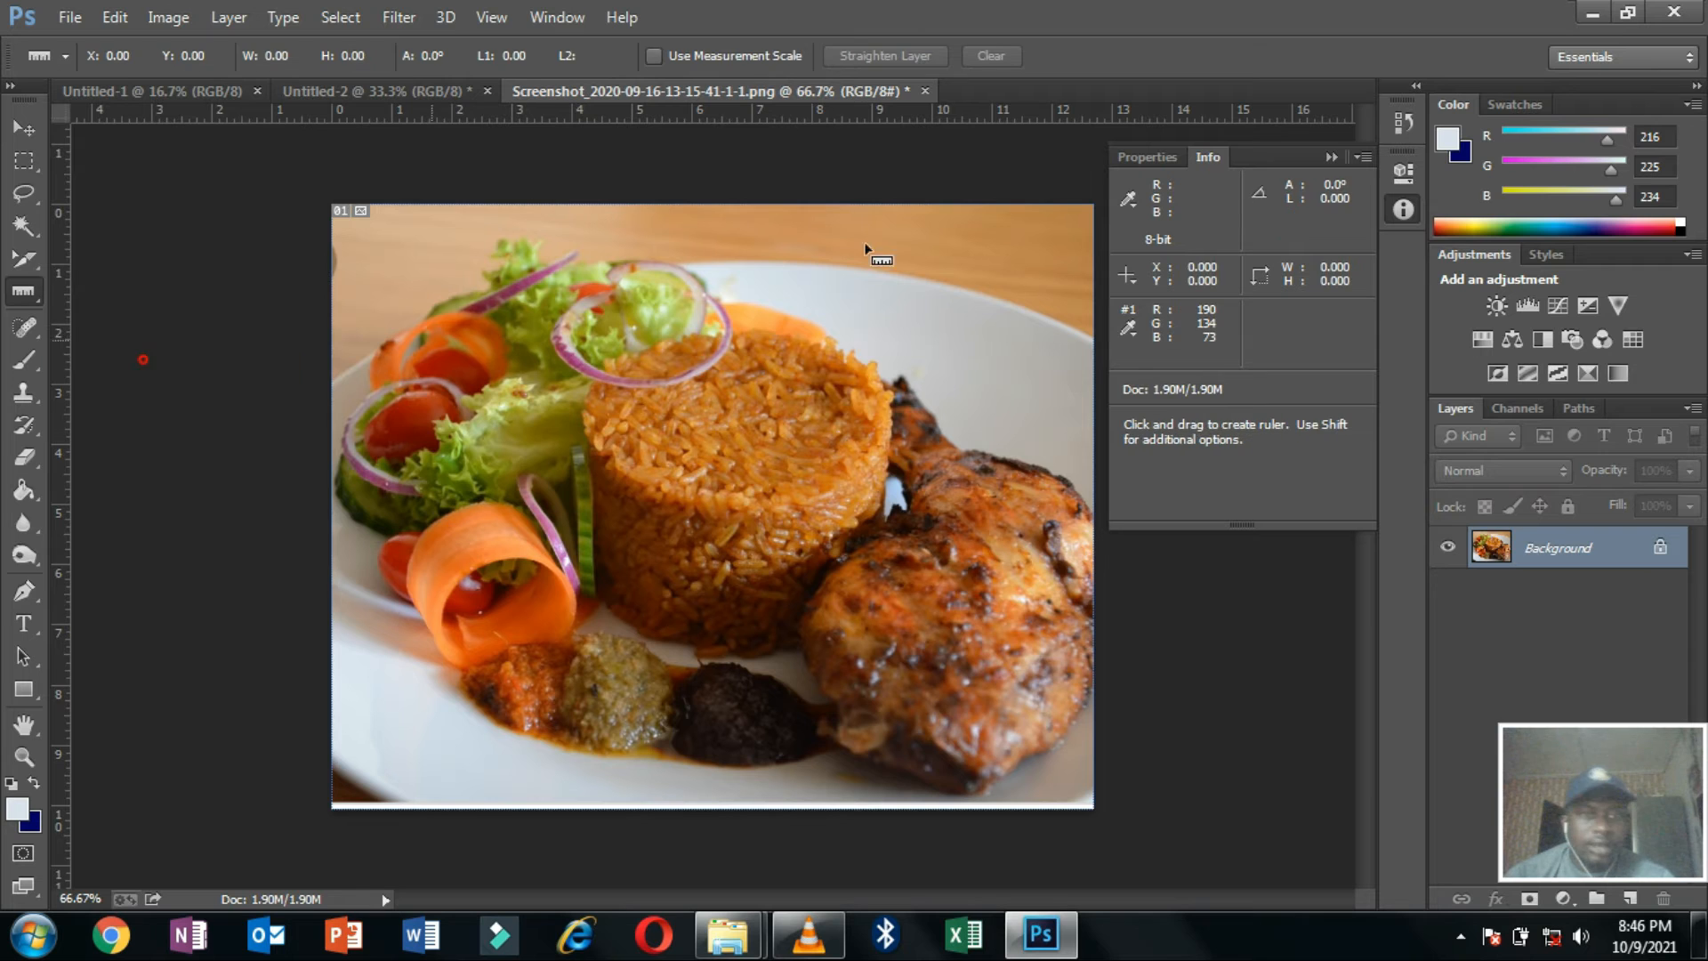
pyautogui.click(1333, 158)
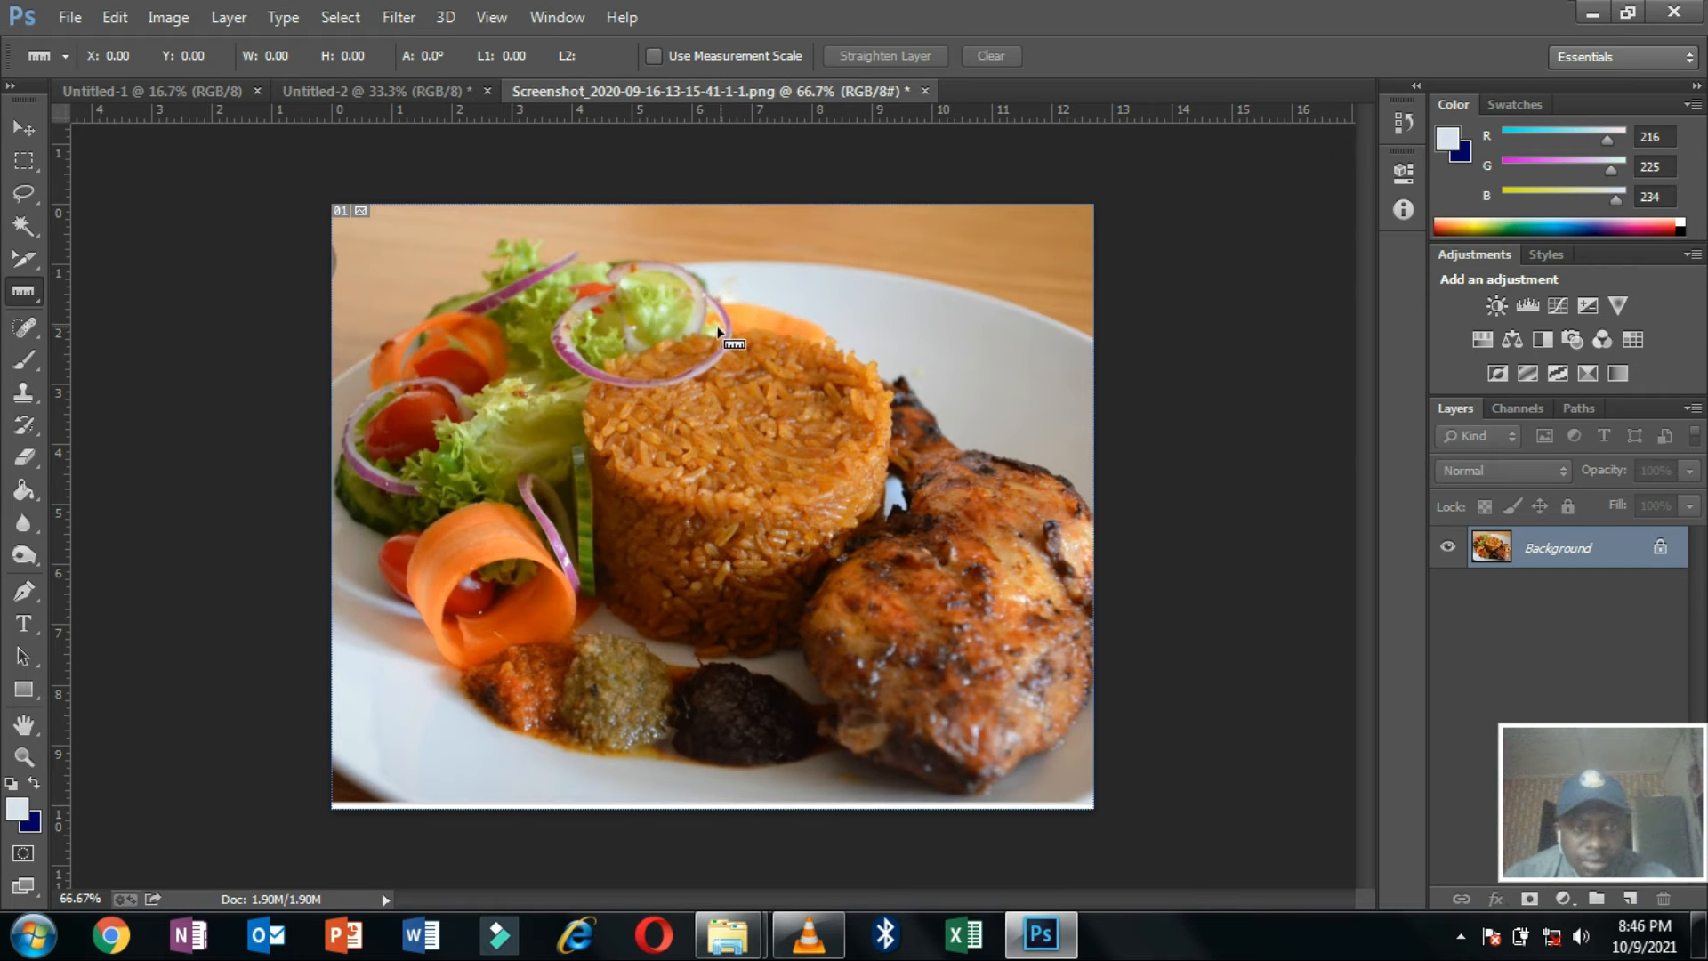
pyautogui.click(684, 379)
pyautogui.moveTo(690, 375); pyautogui.dragTo(1042, 747)
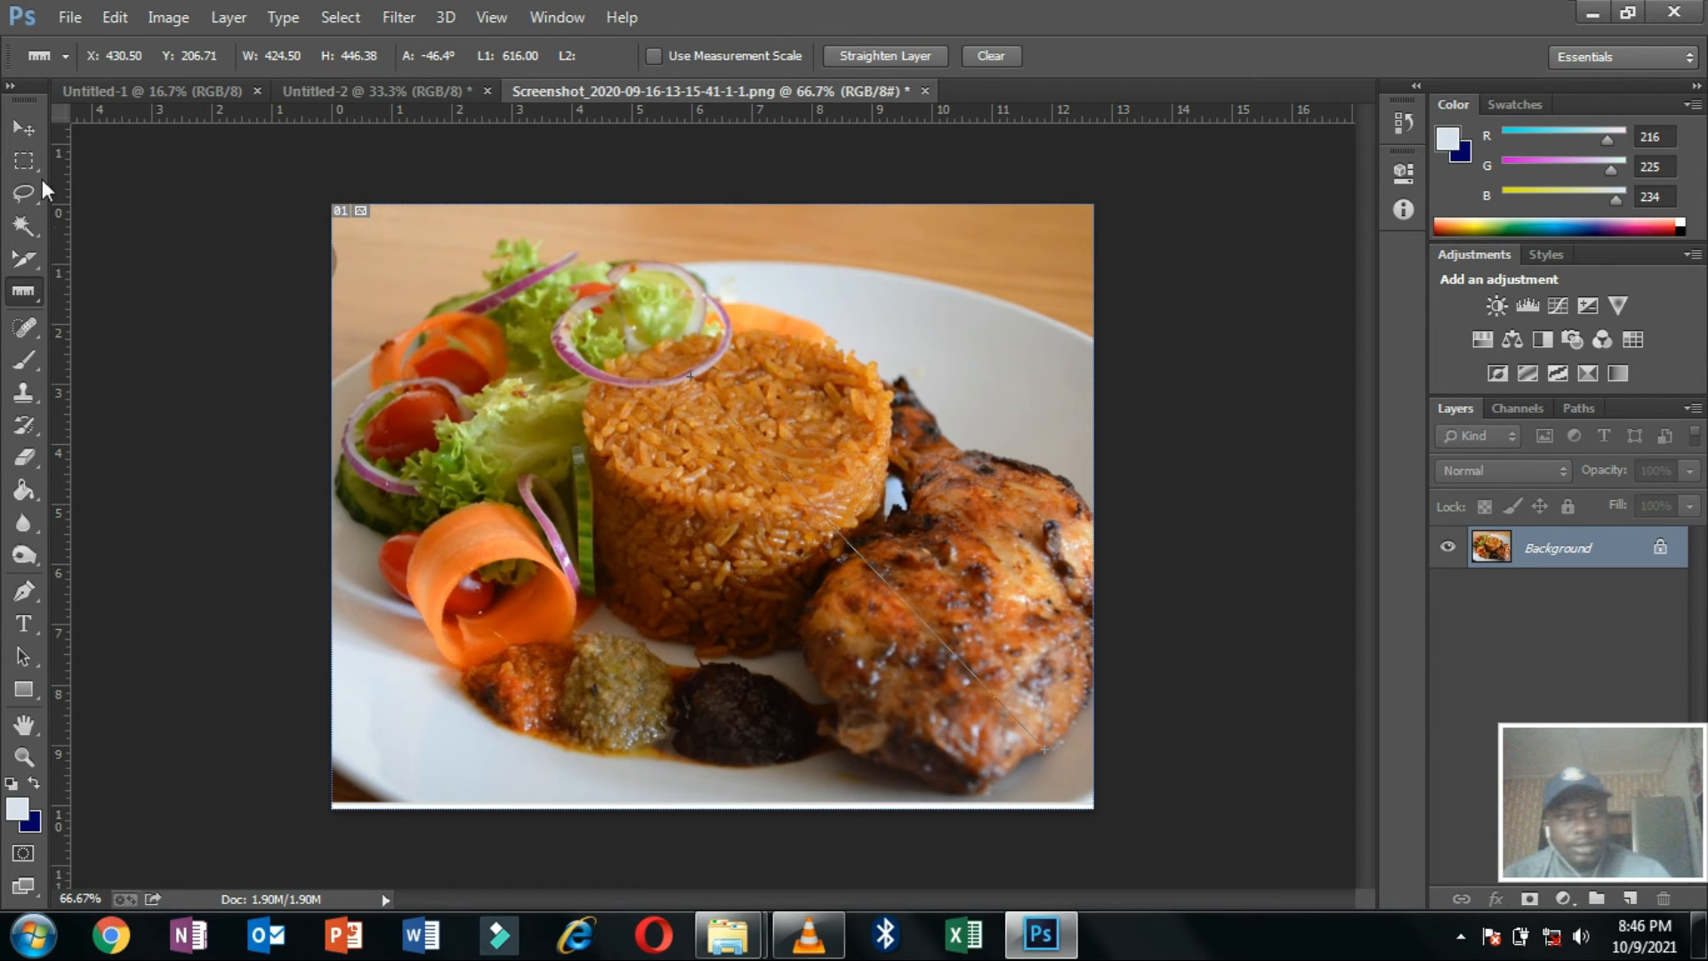
# Convert the locked Background into a regular layer and rotate it about 14.13° clockwise, applying the transform.
pyautogui.click(24, 127)
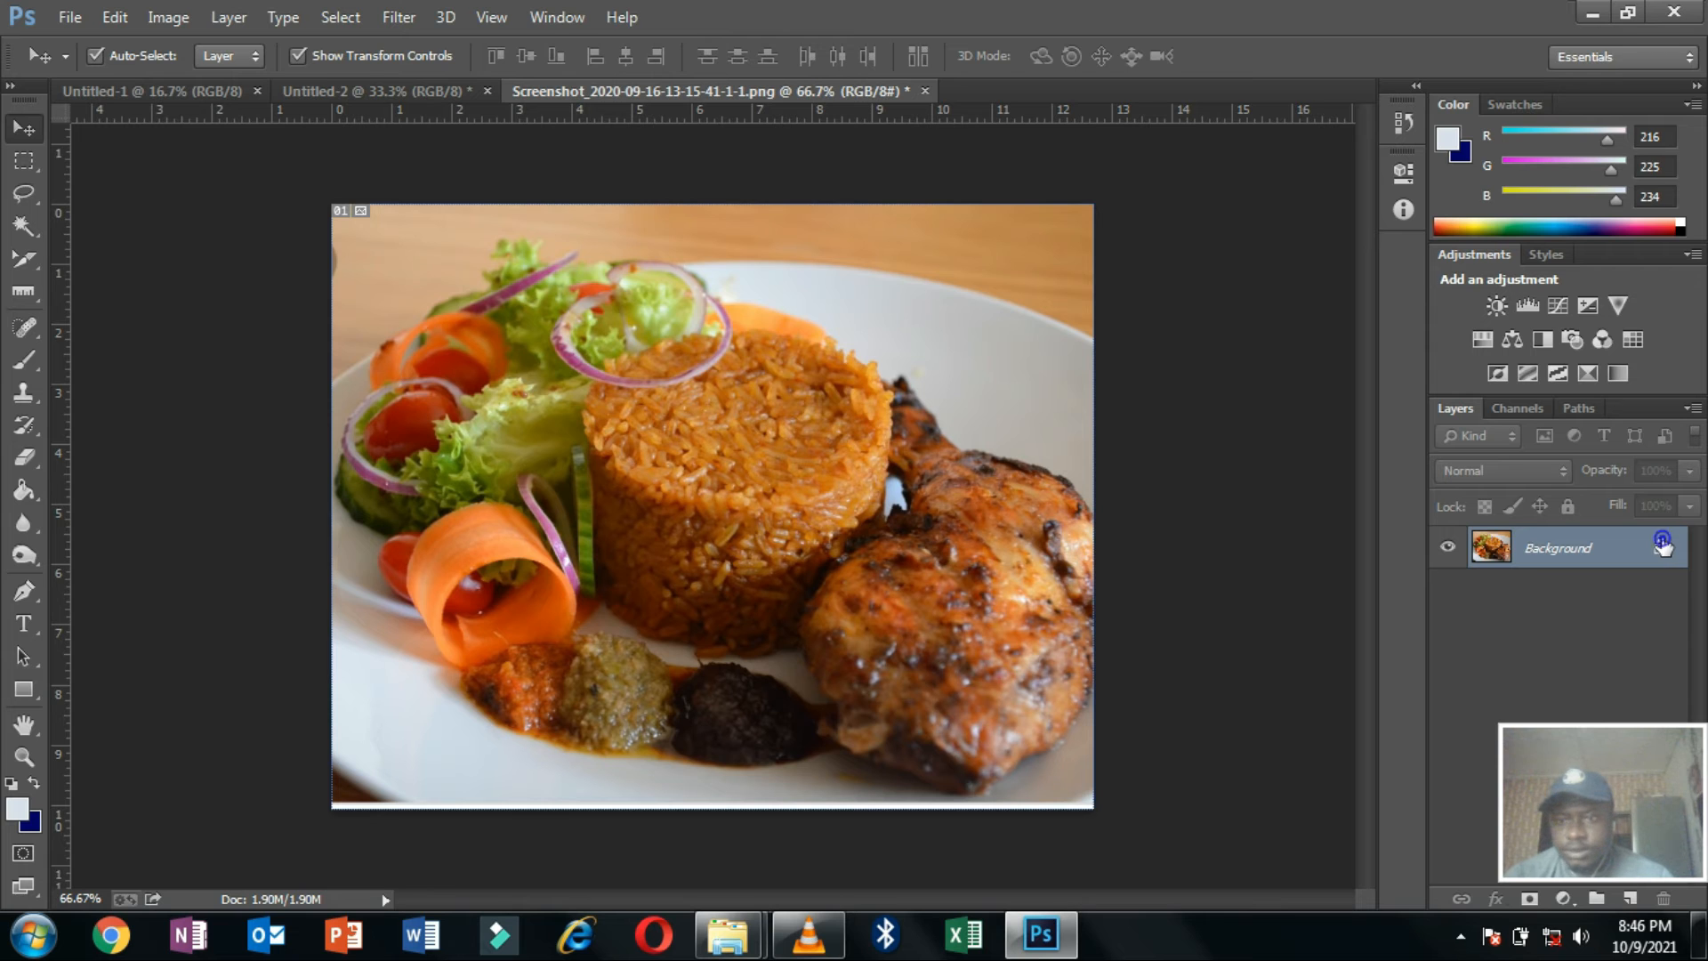
pyautogui.doubleClick(1663, 545)
pyautogui.click(1055, 286)
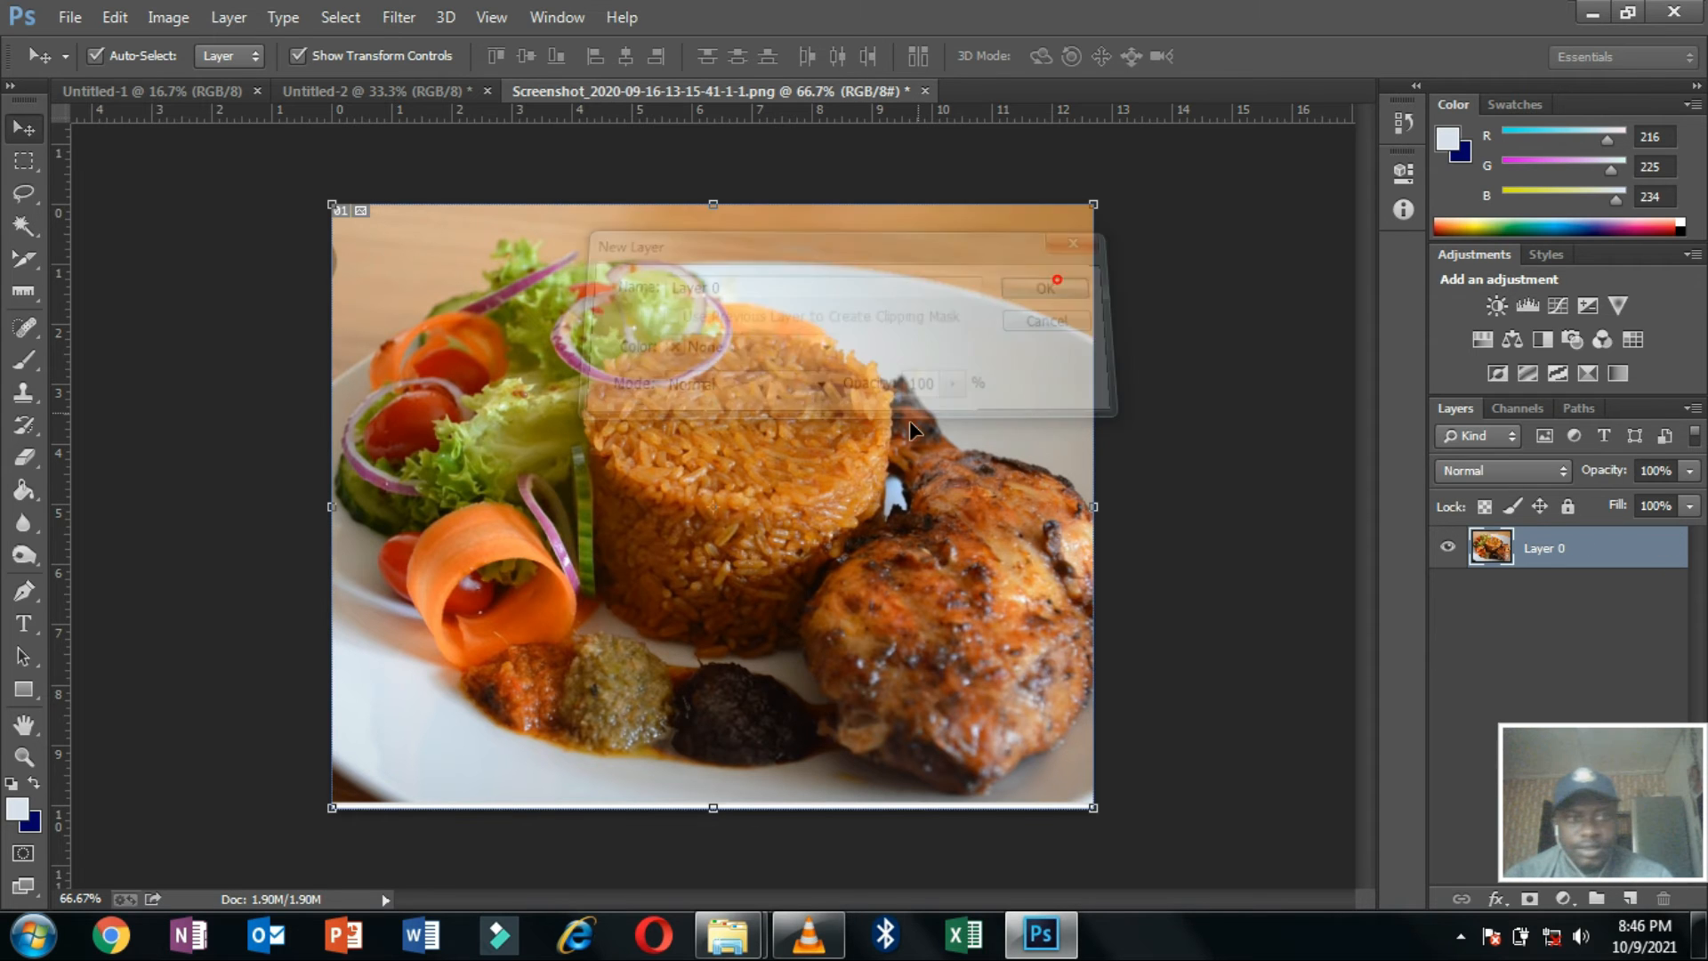
pyautogui.moveTo(1139, 202); pyautogui.dragTo(1198, 297)
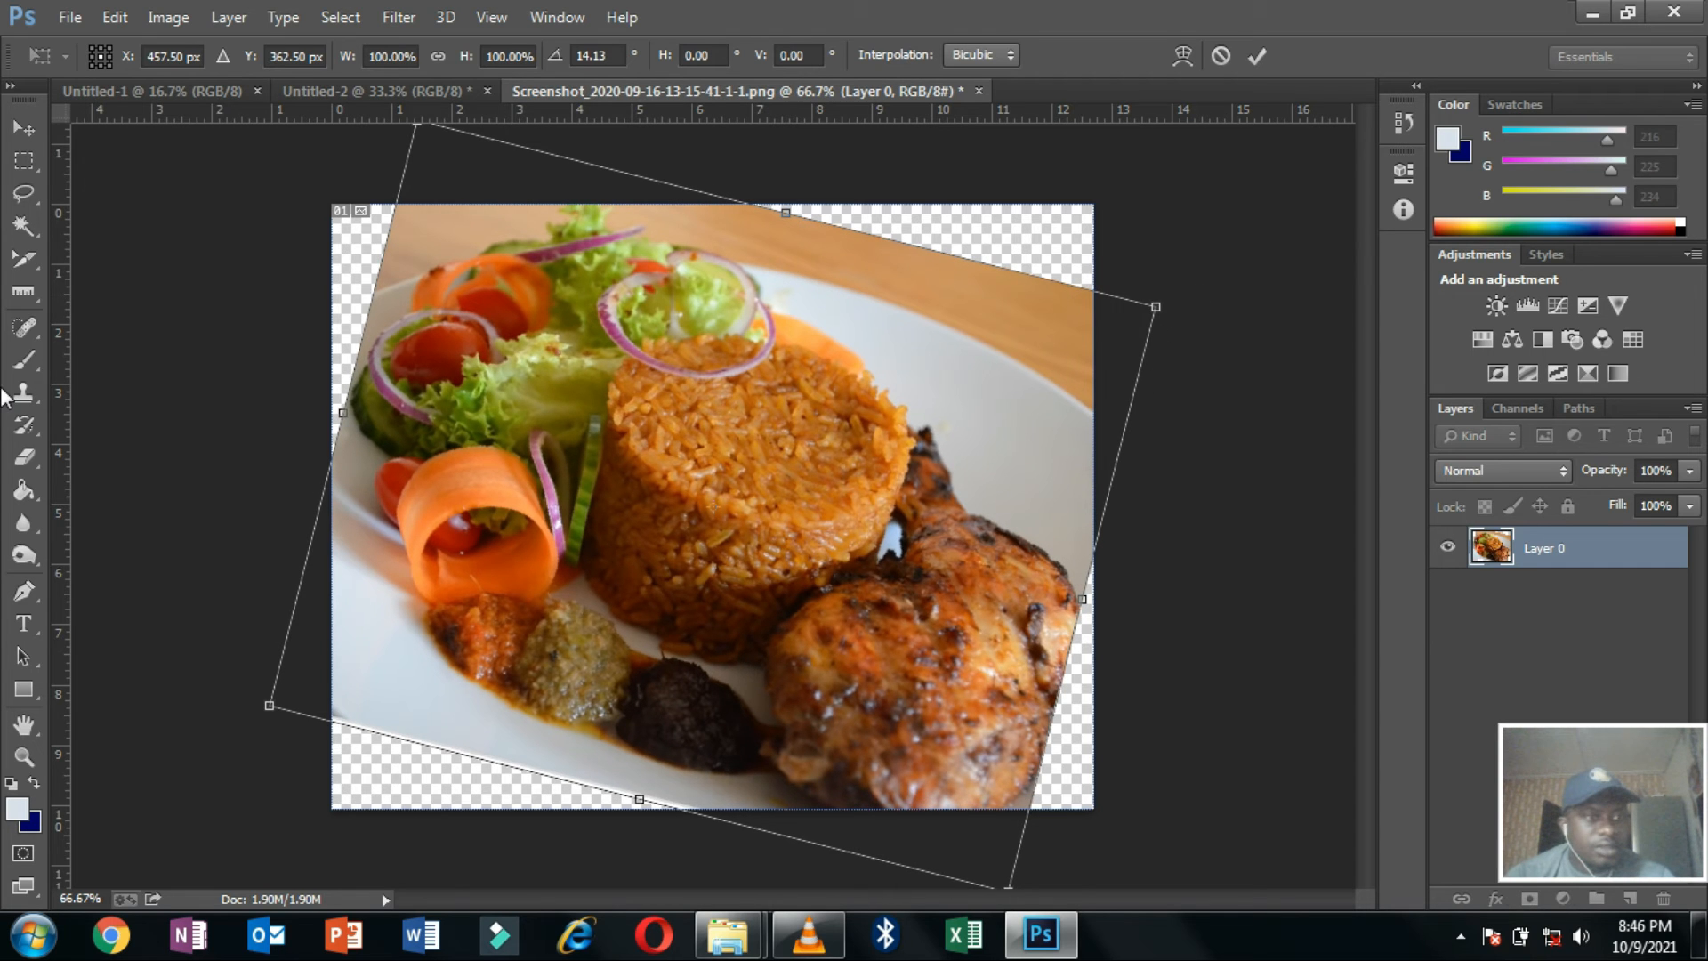
pyautogui.click(24, 291)
pyautogui.click(770, 363)
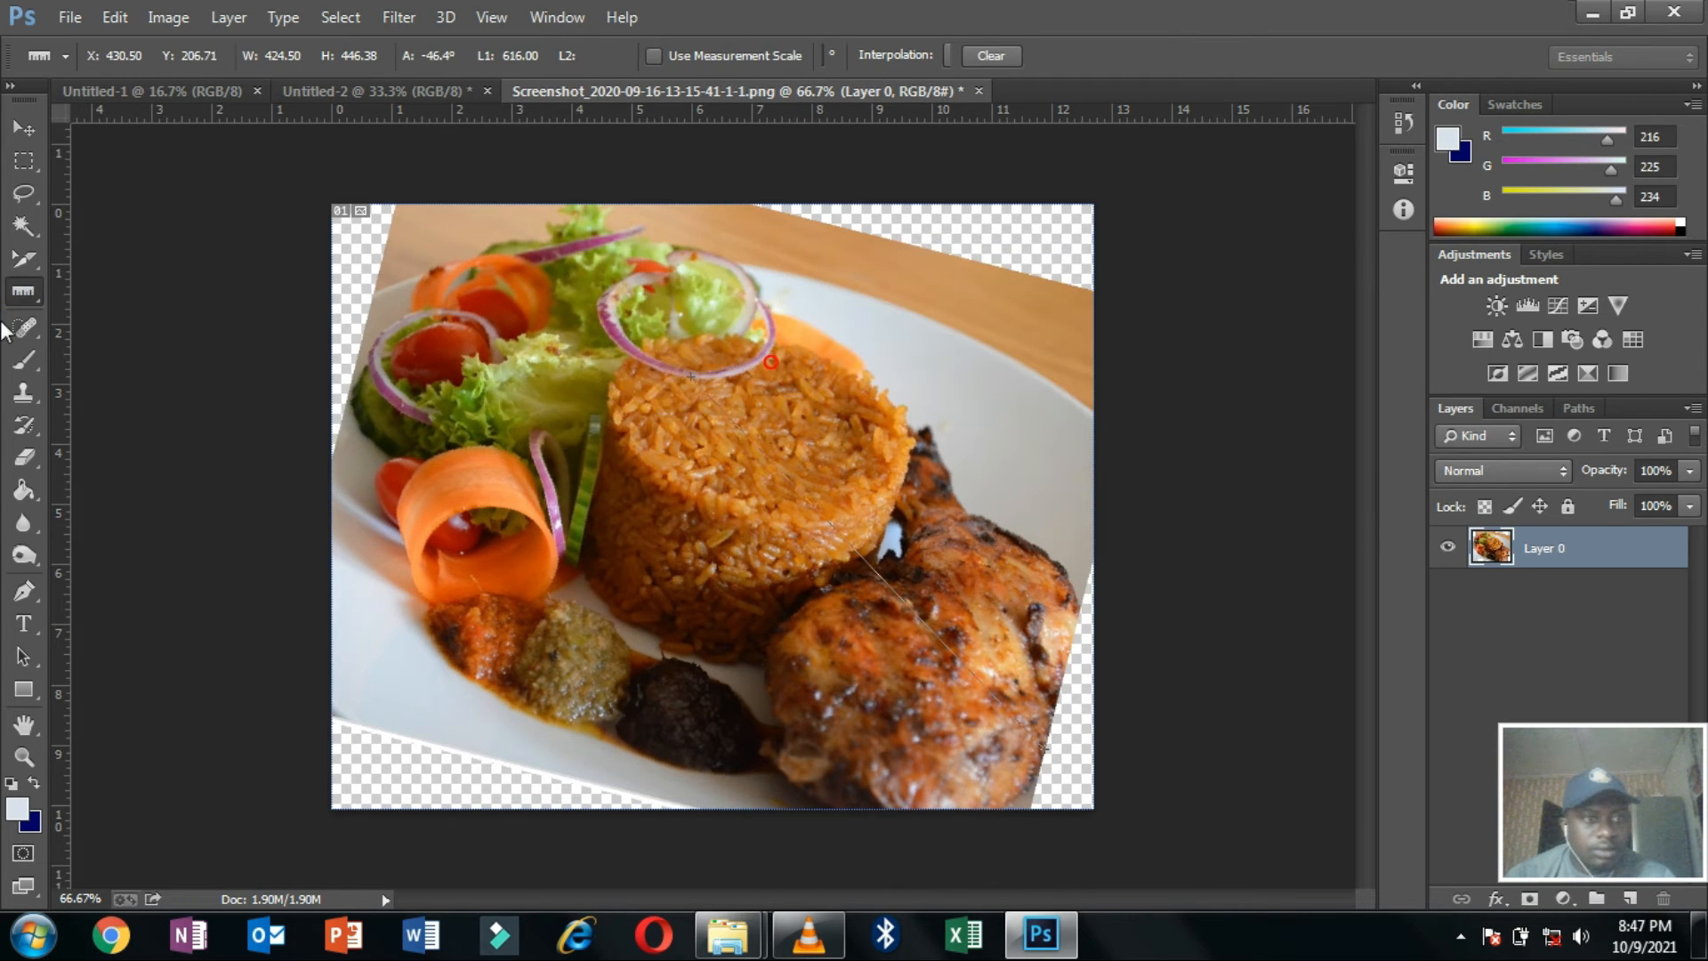
# Draw a ruler line sloping down across the food from the image's left edge to its right edge and straighten the layer to it.
pyautogui.rightClick(24, 291)
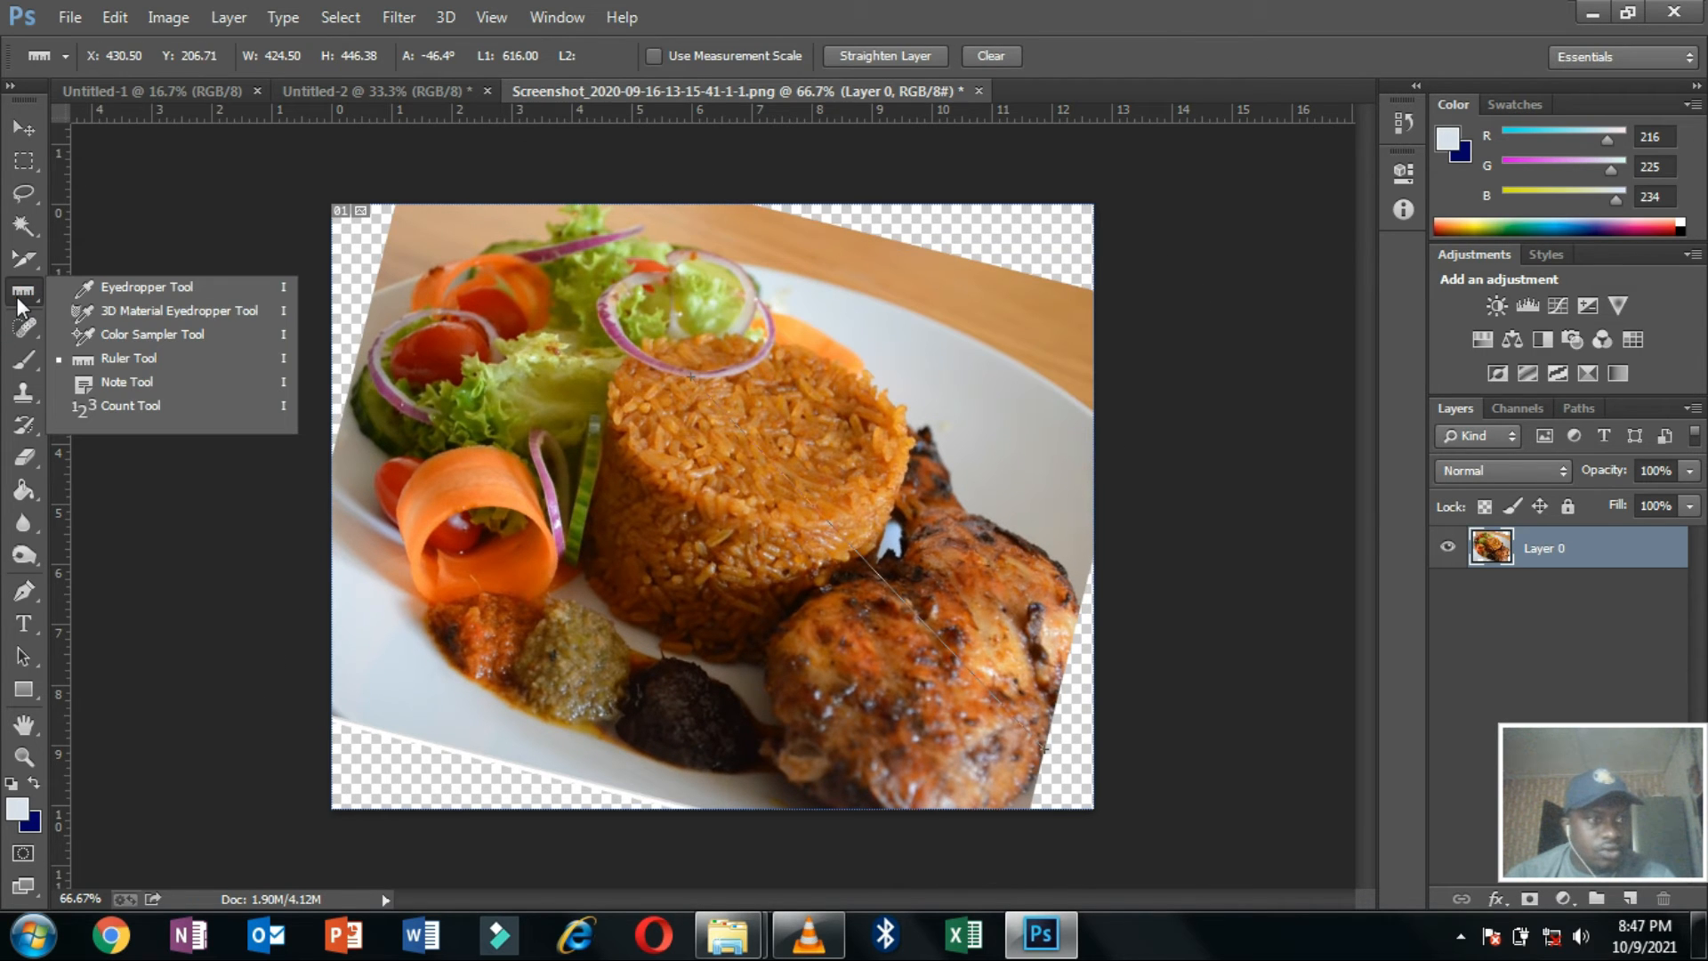
pyautogui.click(116, 359)
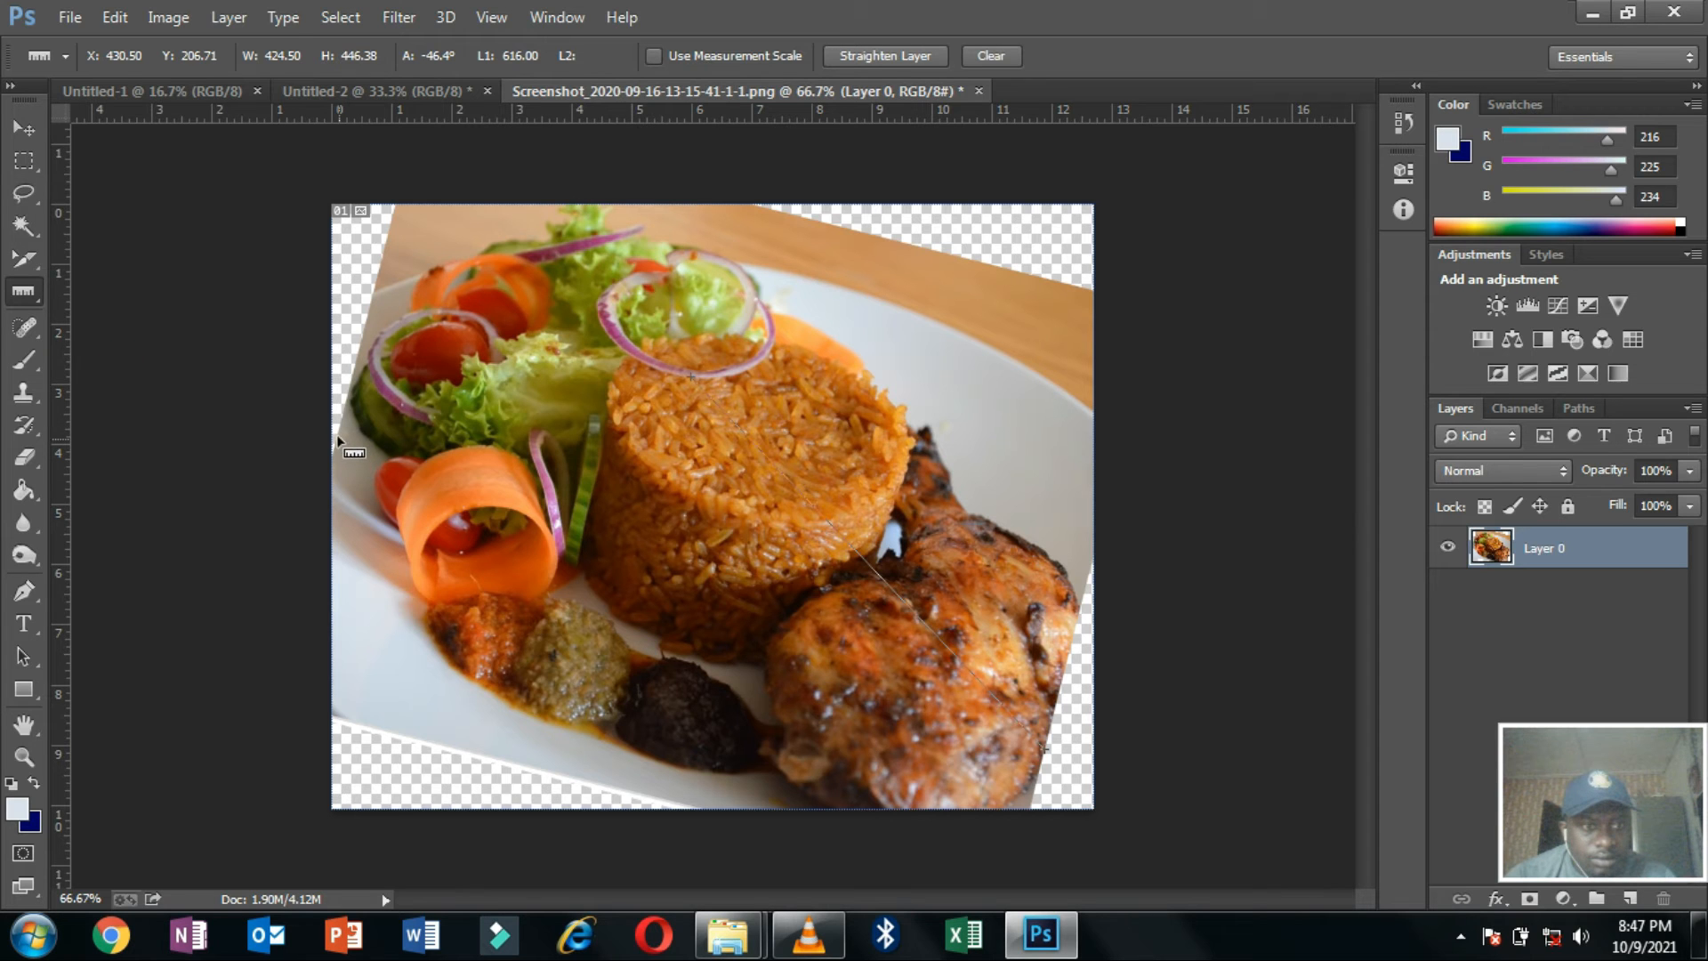
pyautogui.moveTo(336, 434); pyautogui.dragTo(1096, 543)
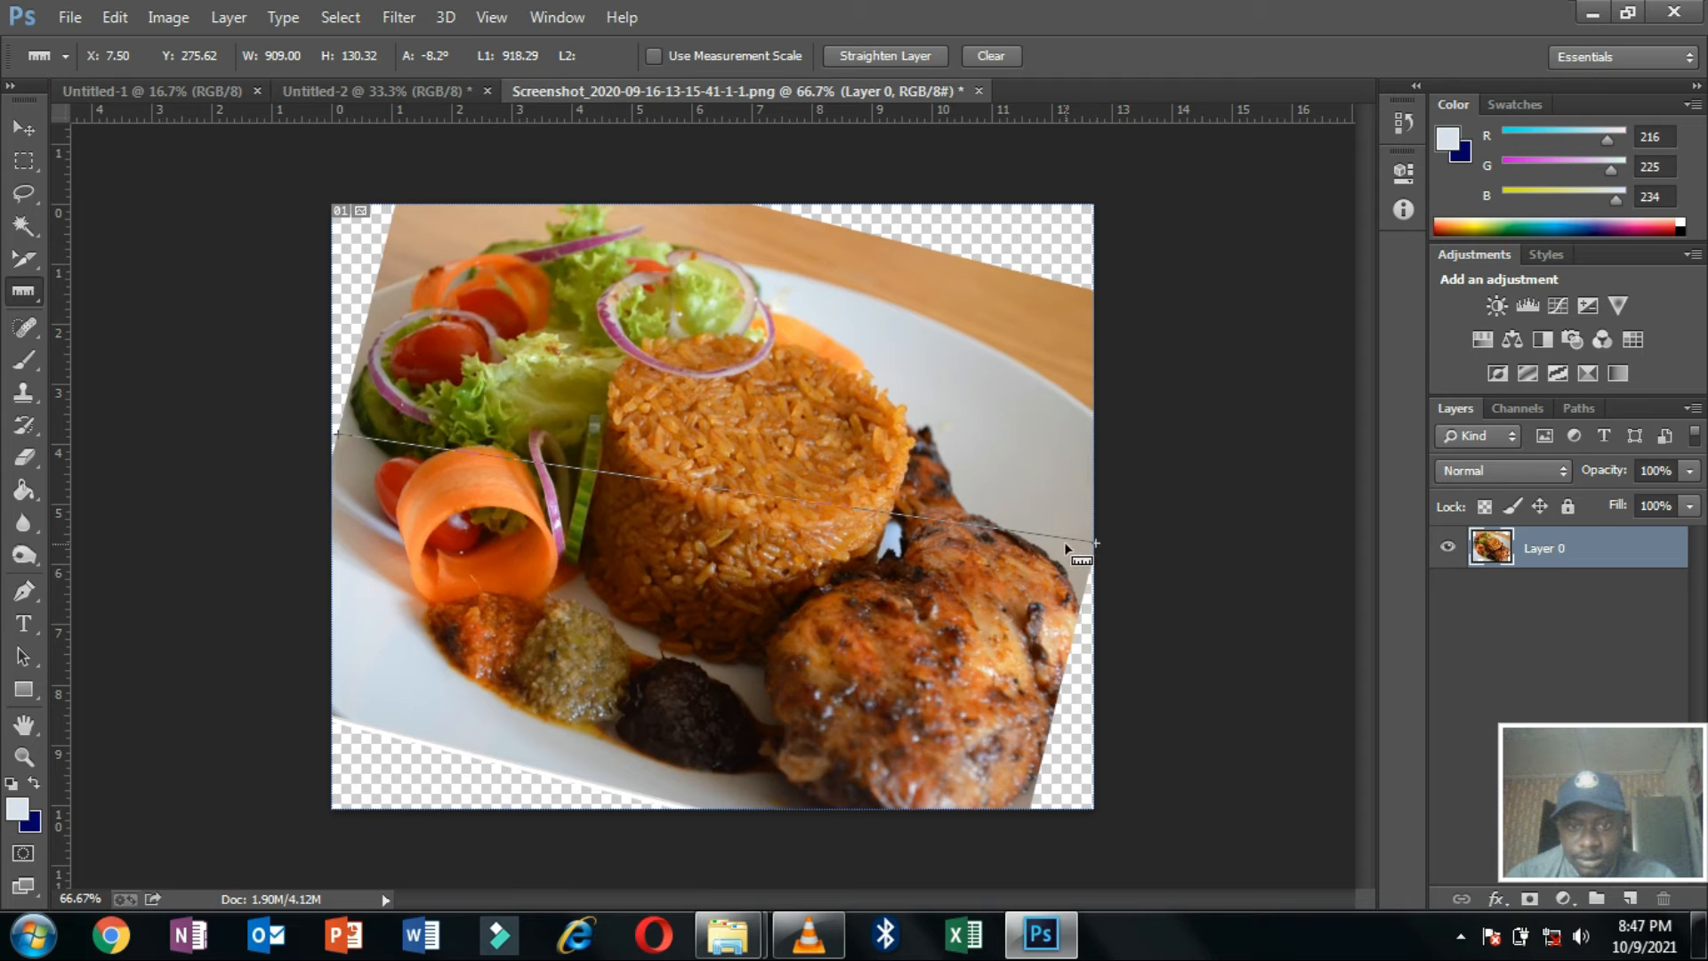
pyautogui.rightClick(1068, 545)
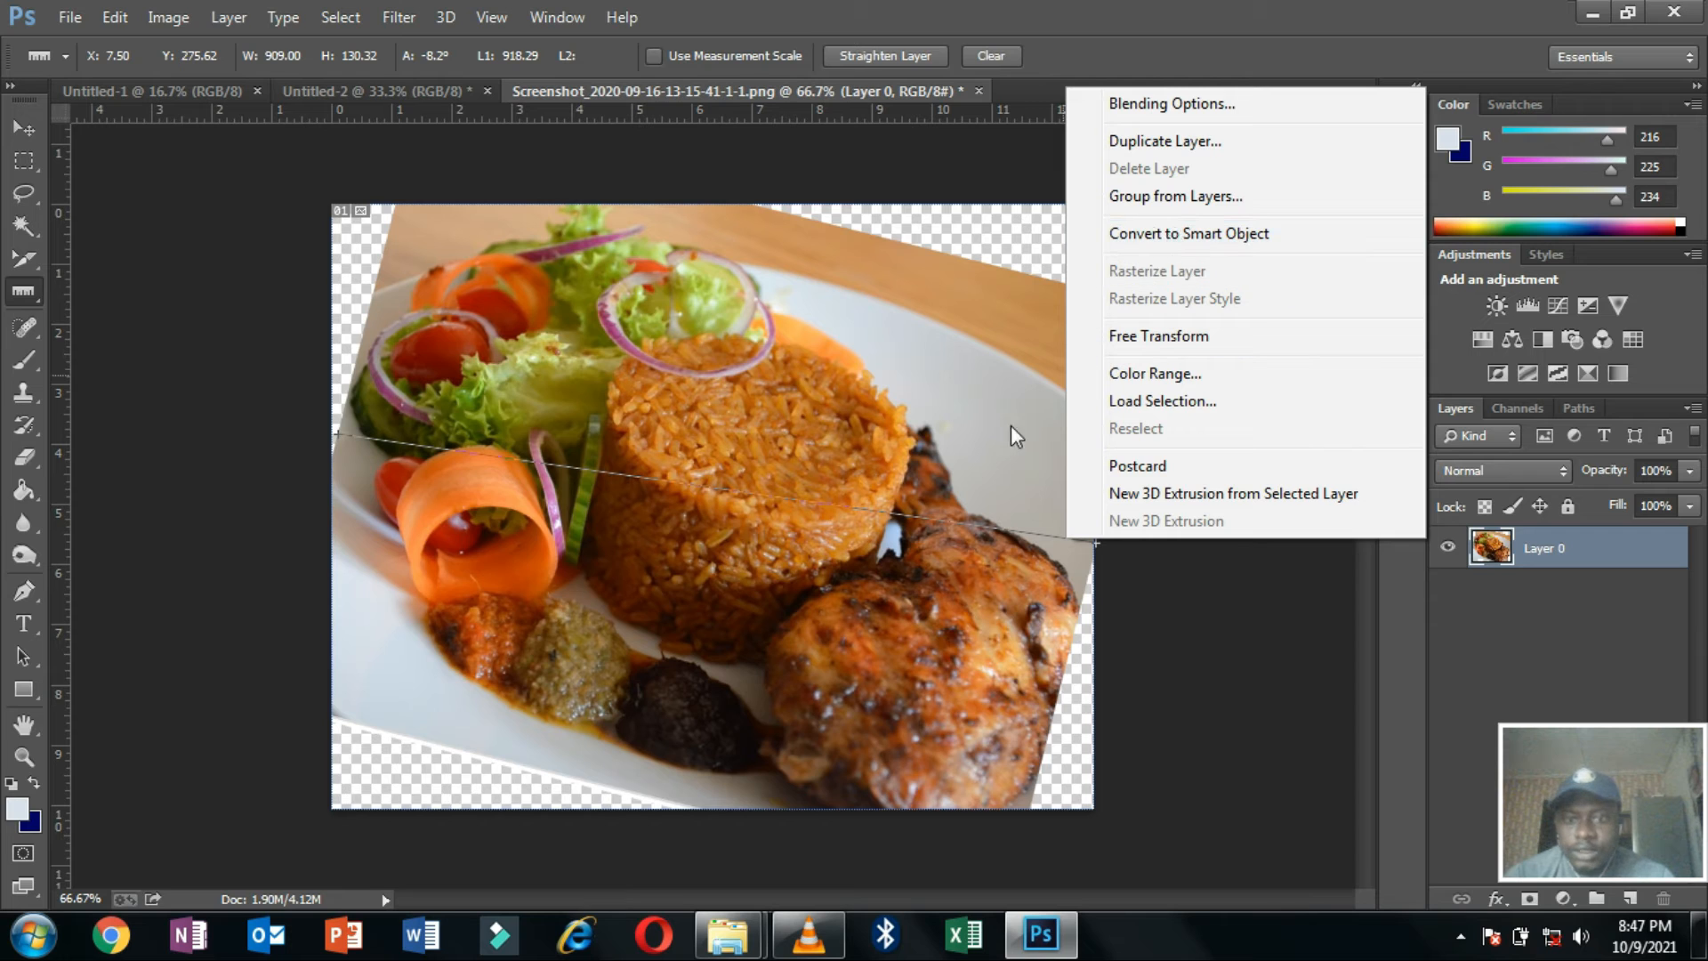
pyautogui.click(872, 58)
pyautogui.click(872, 59)
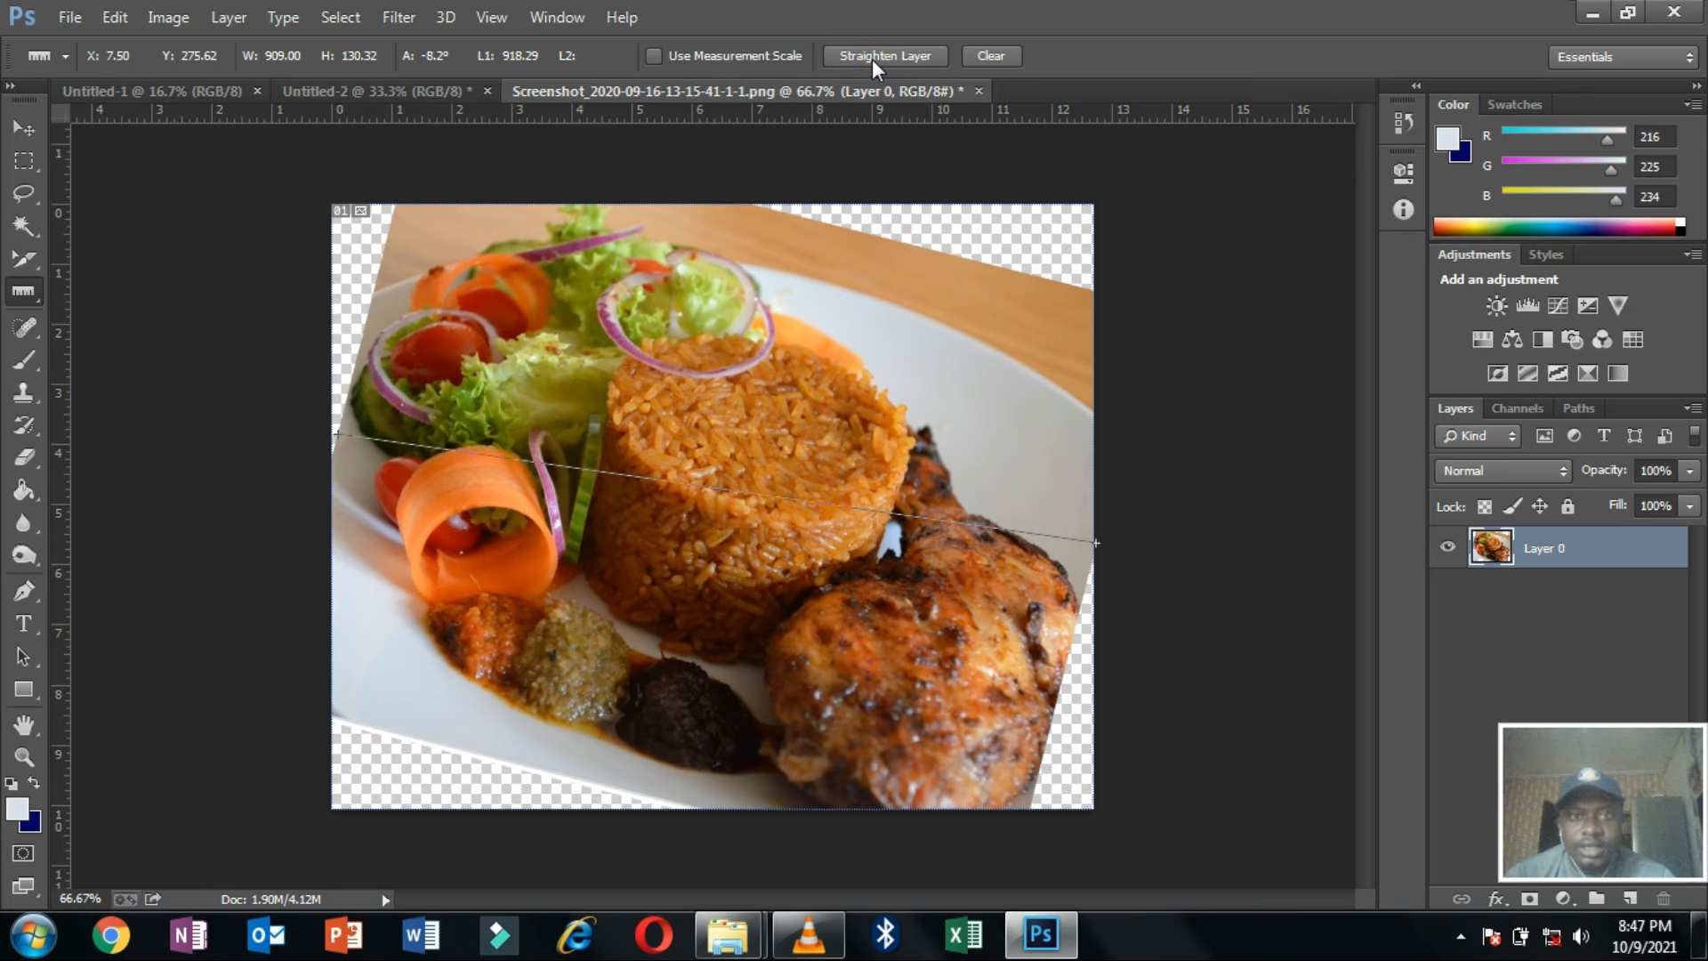
pyautogui.click(872, 56)
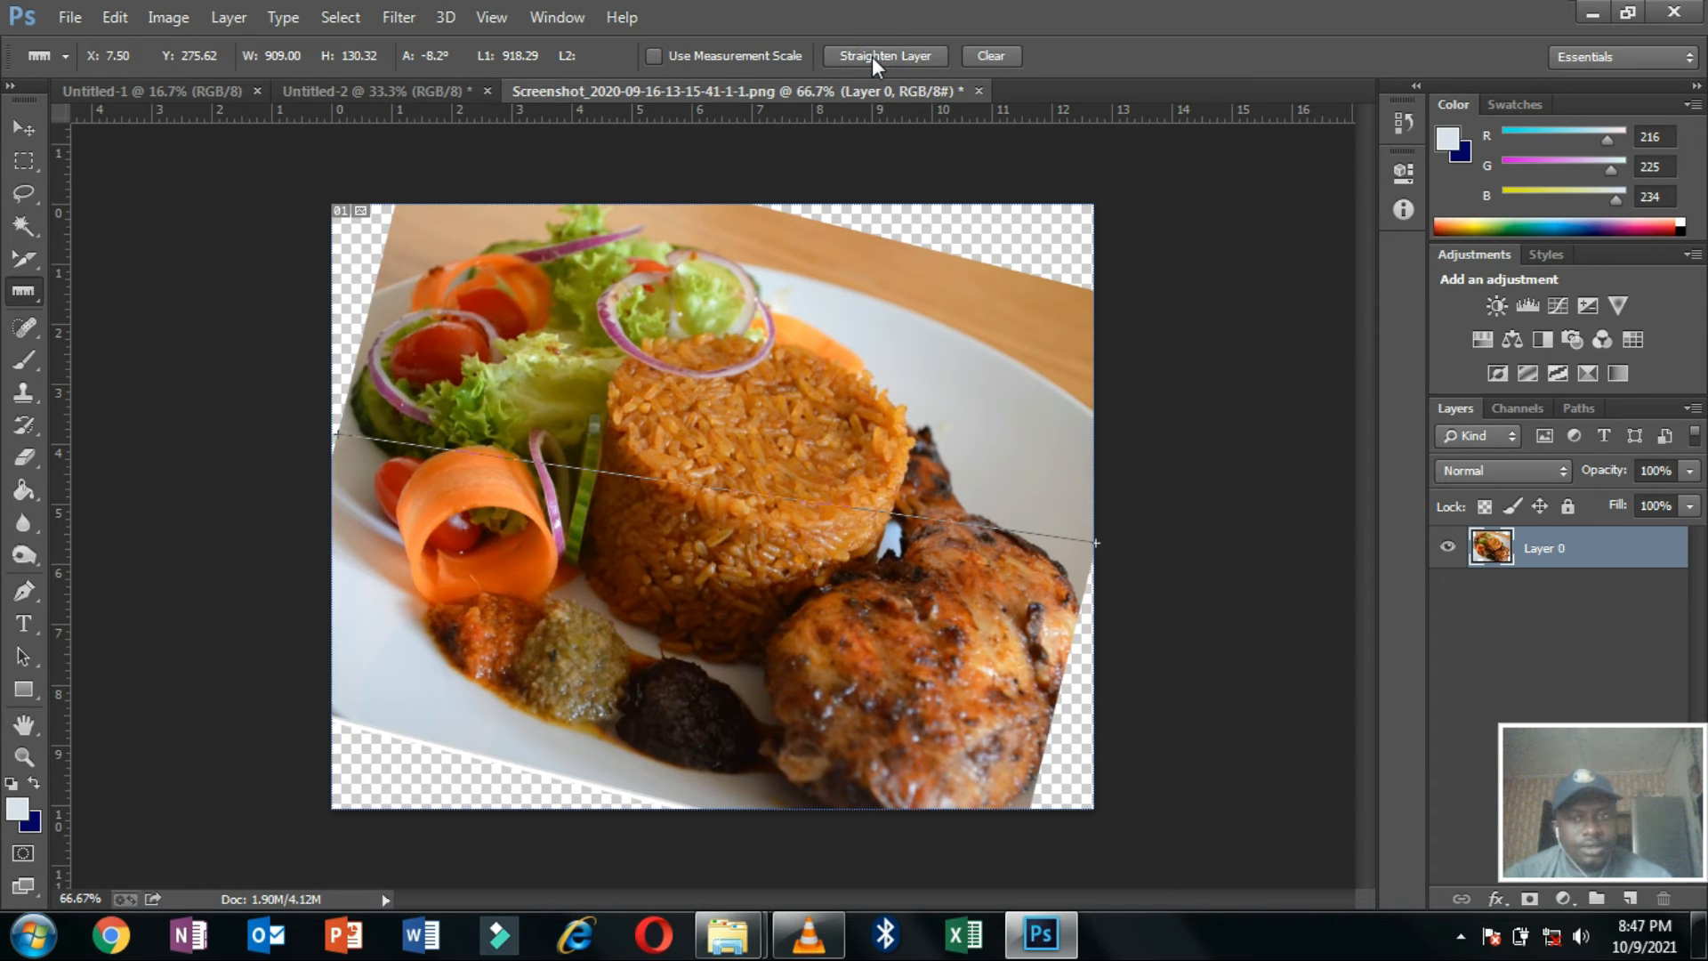
pyautogui.click(872, 56)
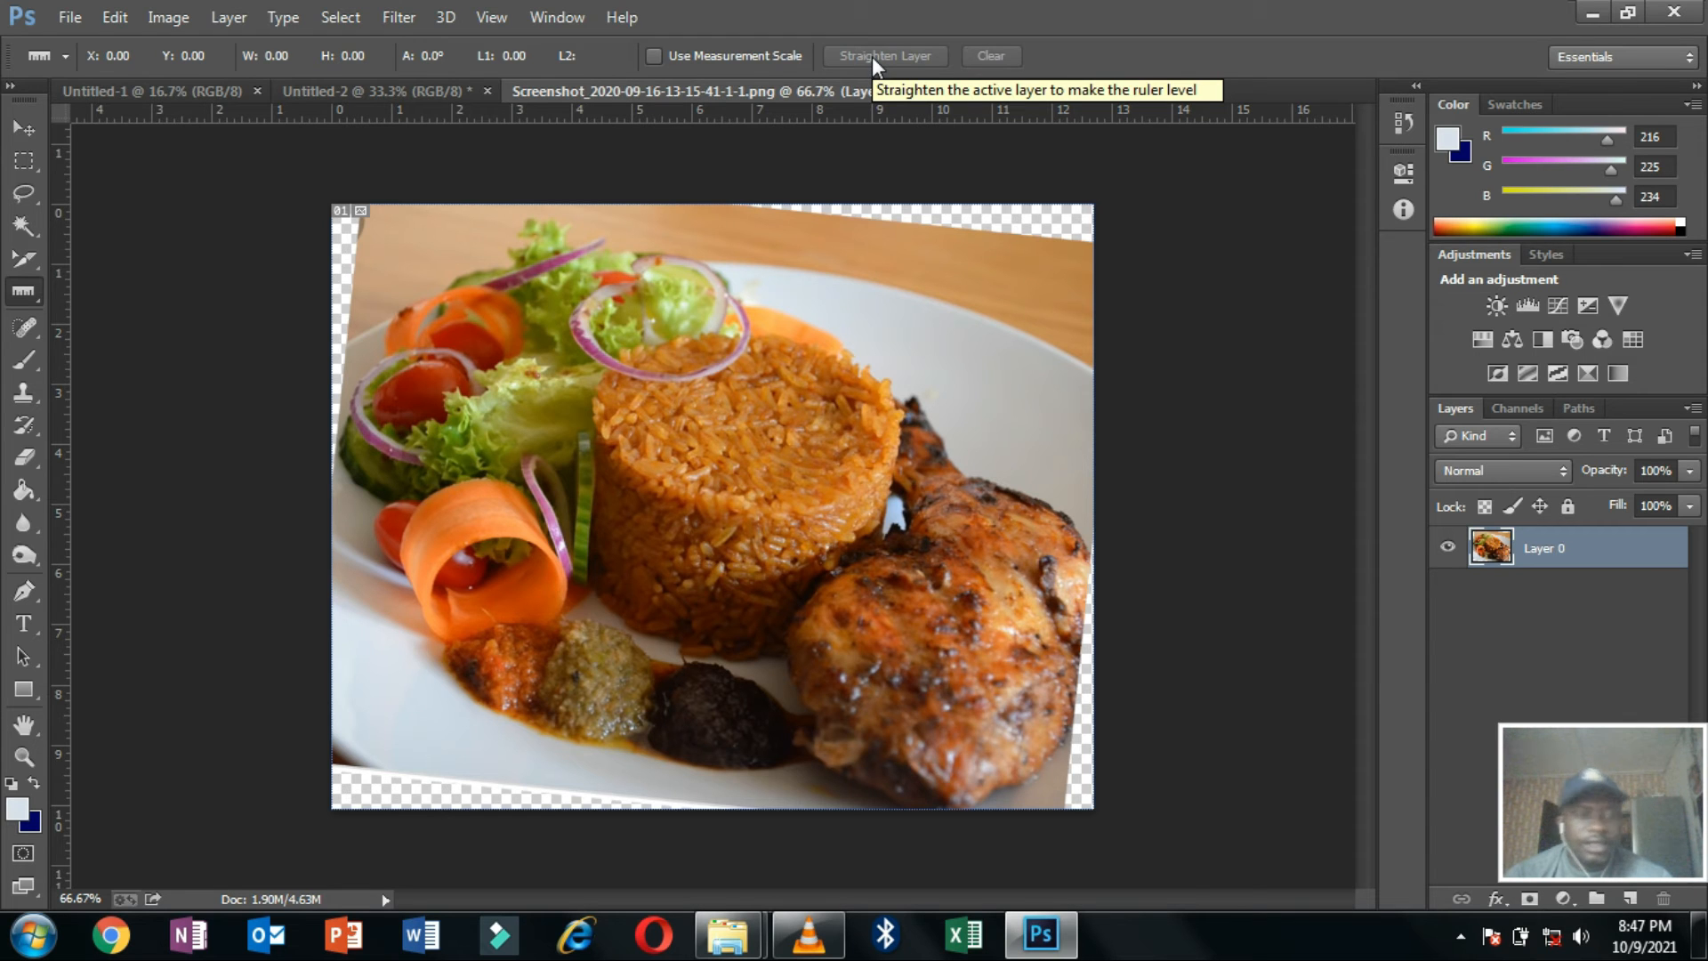
pyautogui.click(24, 126)
pyautogui.click(1176, 144)
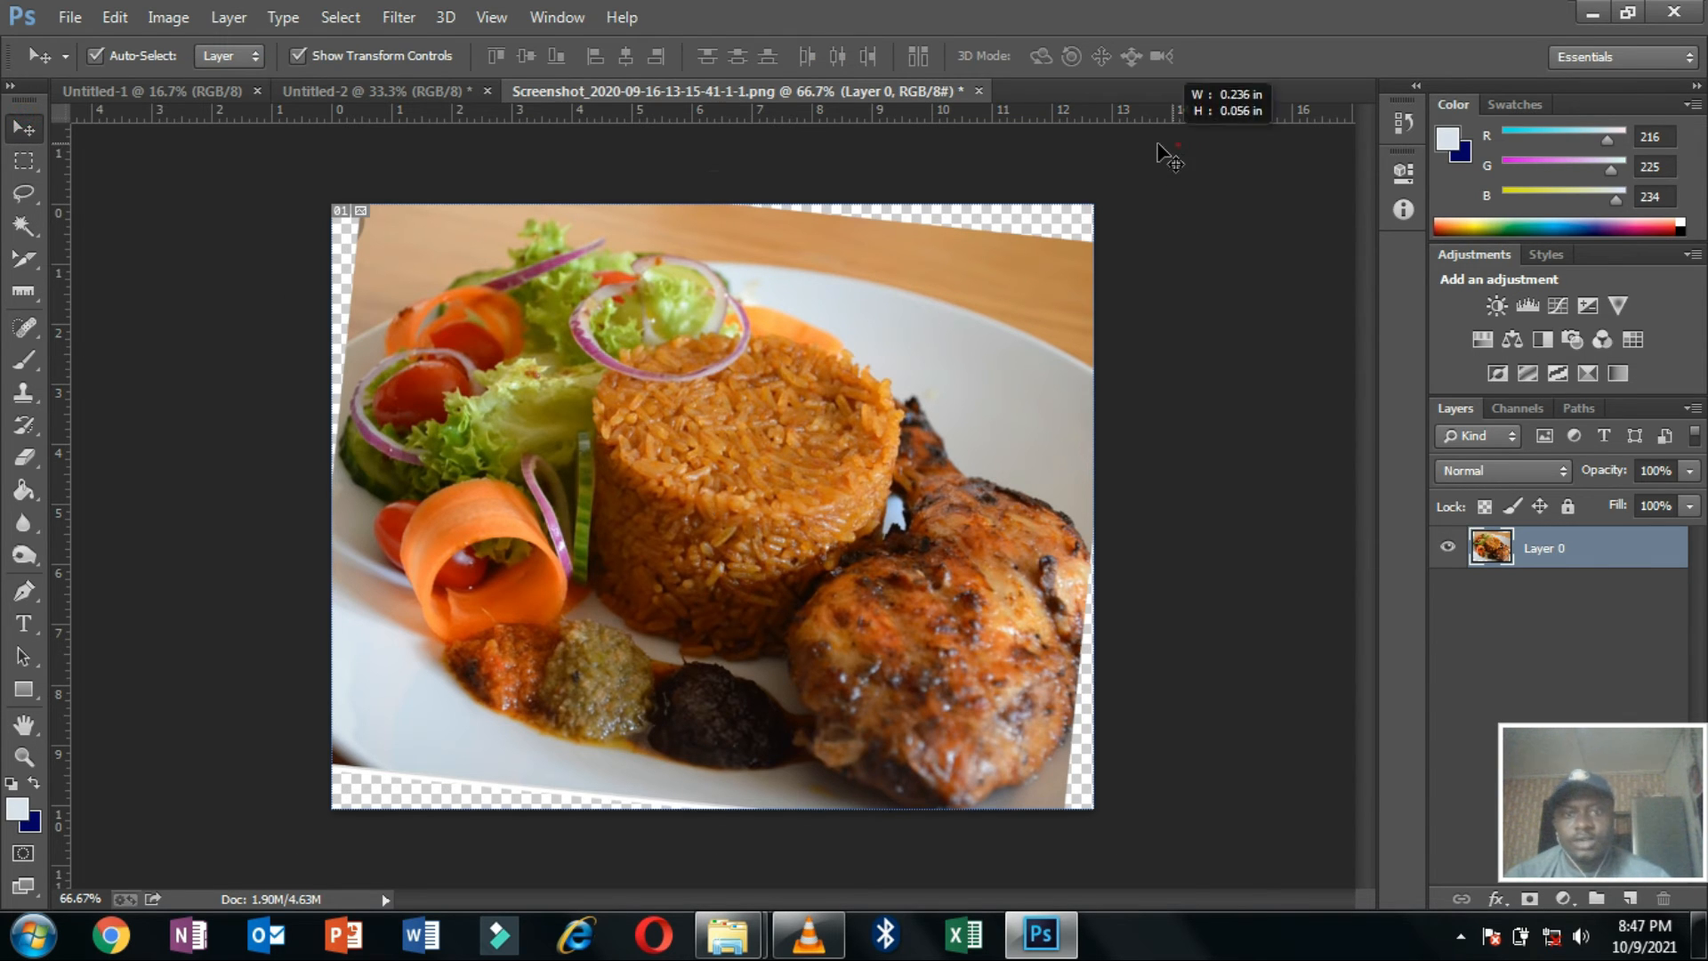
pyautogui.click(856, 300)
# Place a Note Tool note on the onion ring above the rice, reading "remove onion", and collapse the Notes panel.
pyautogui.click(24, 298)
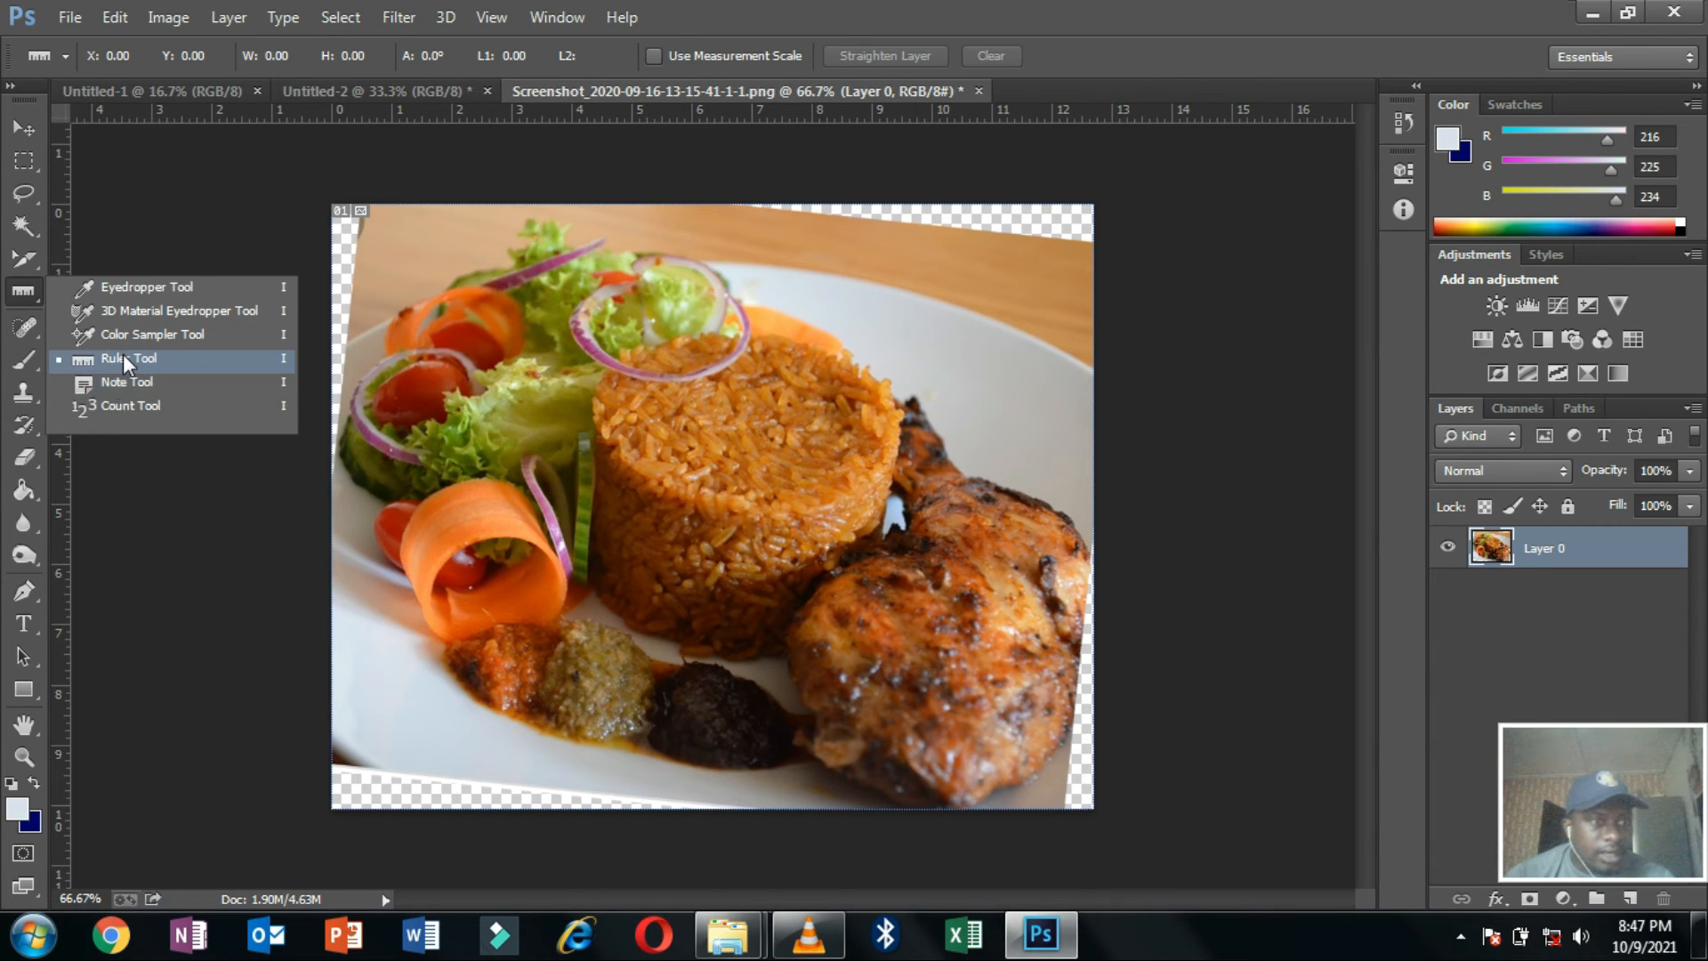
pyautogui.click(117, 385)
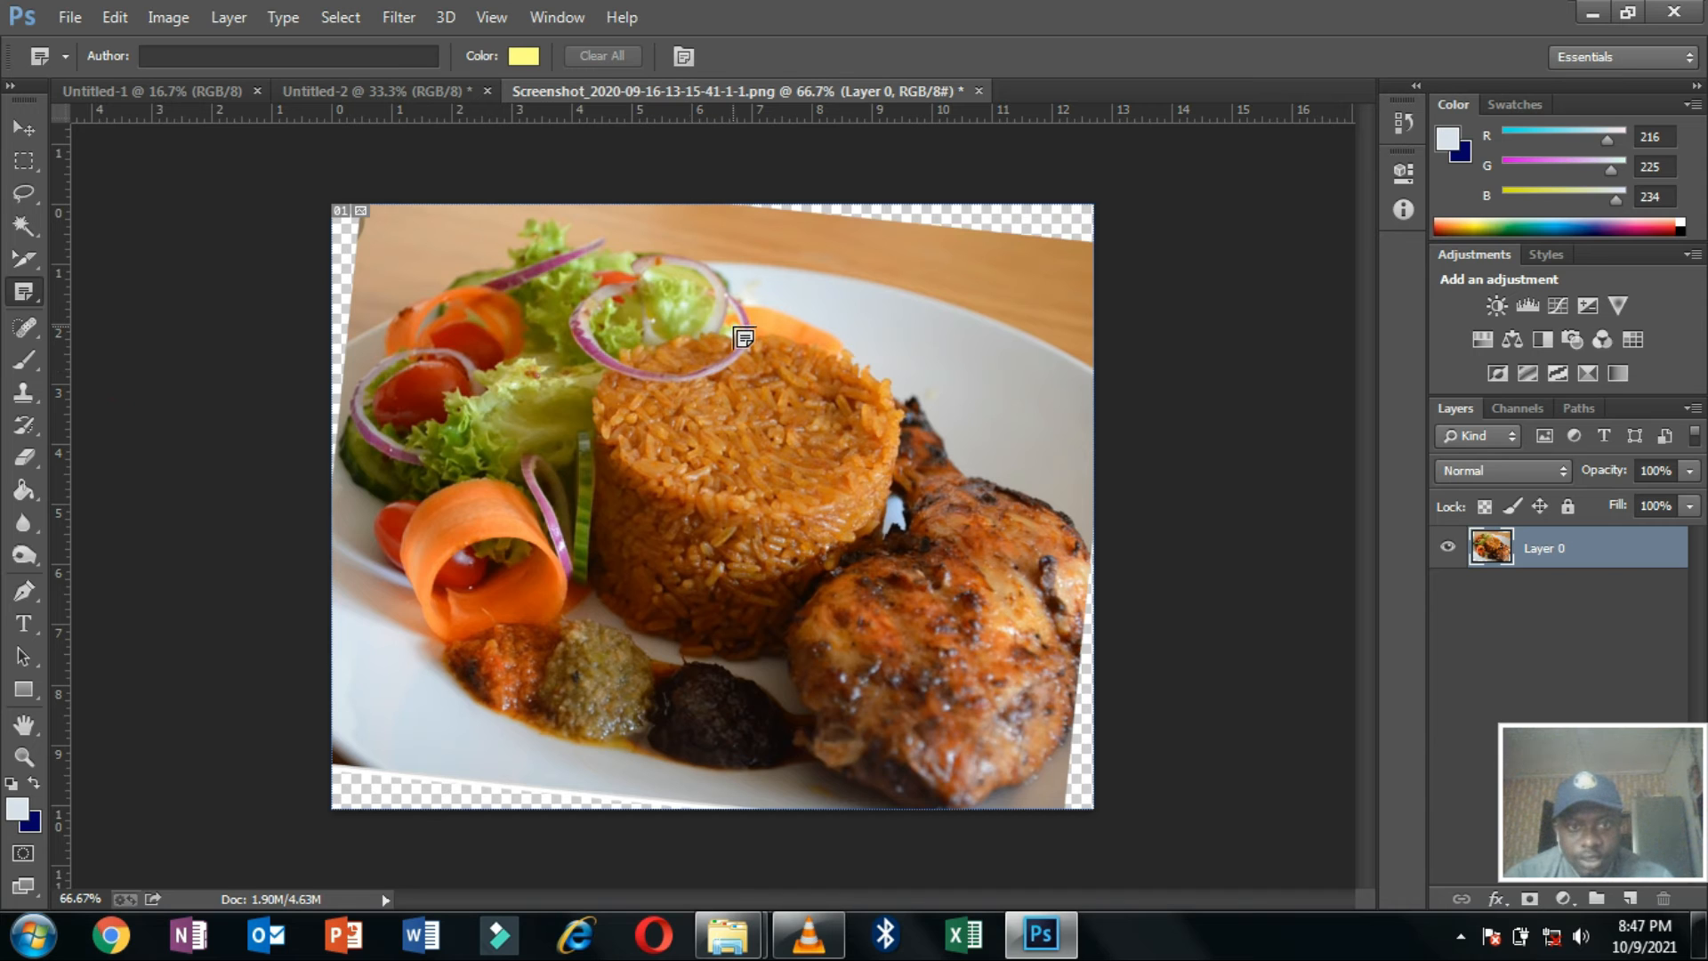
pyautogui.click(739, 334)
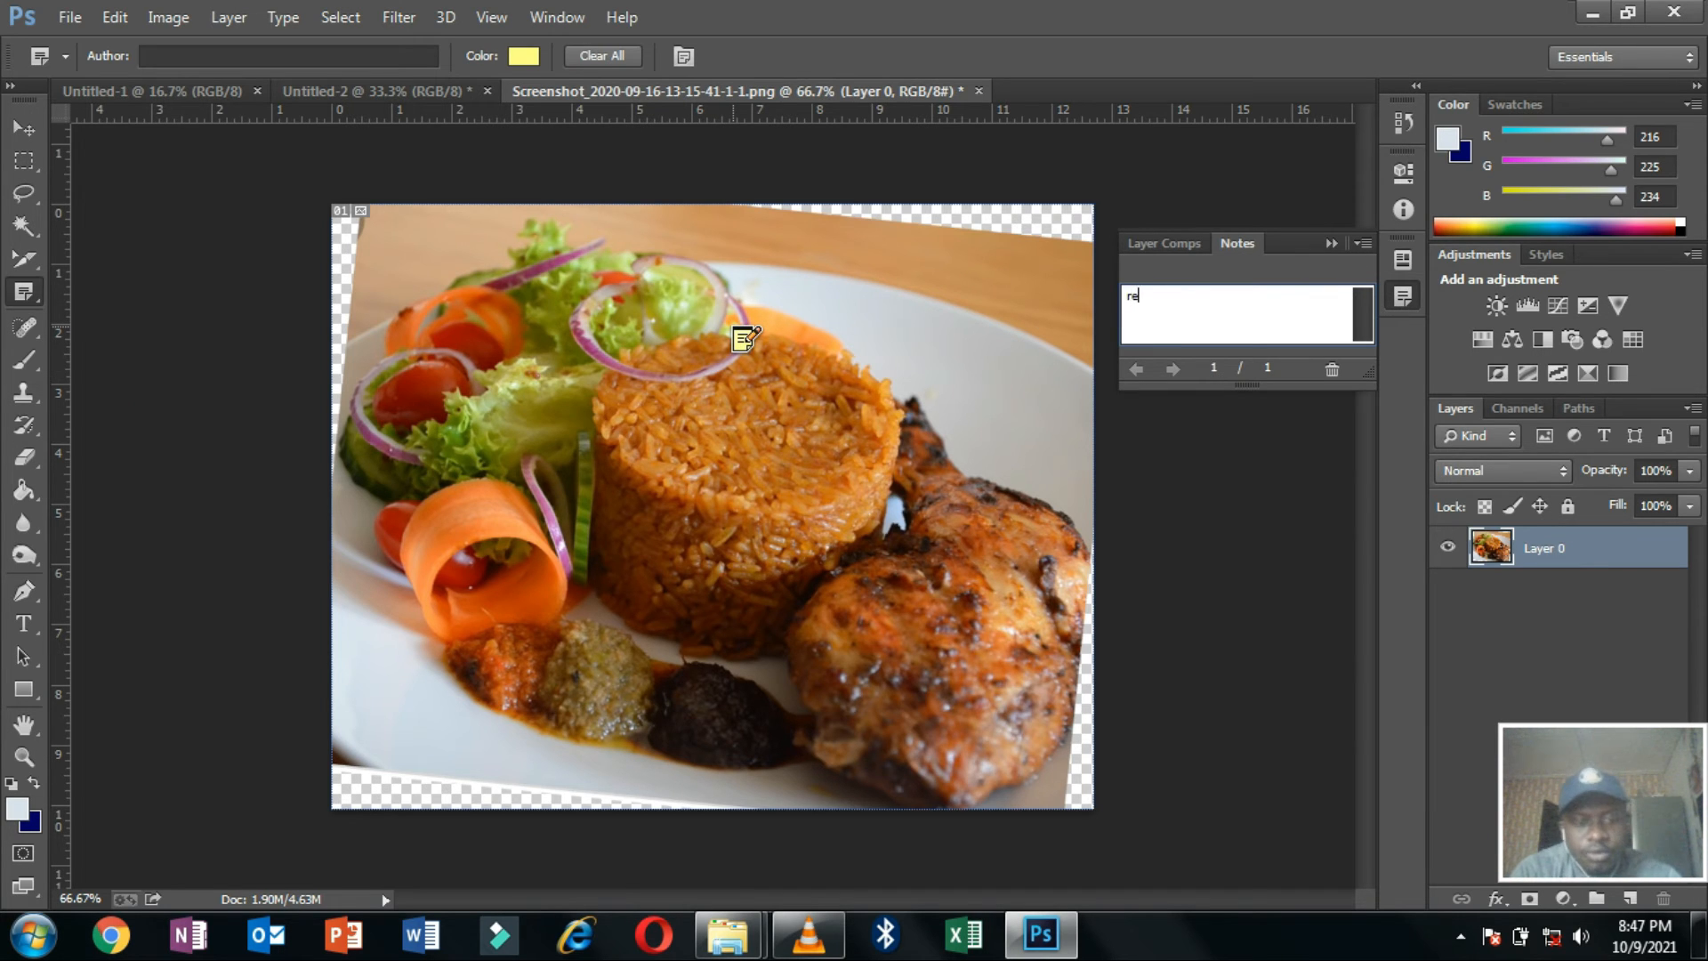
pyautogui.write('remove onion')
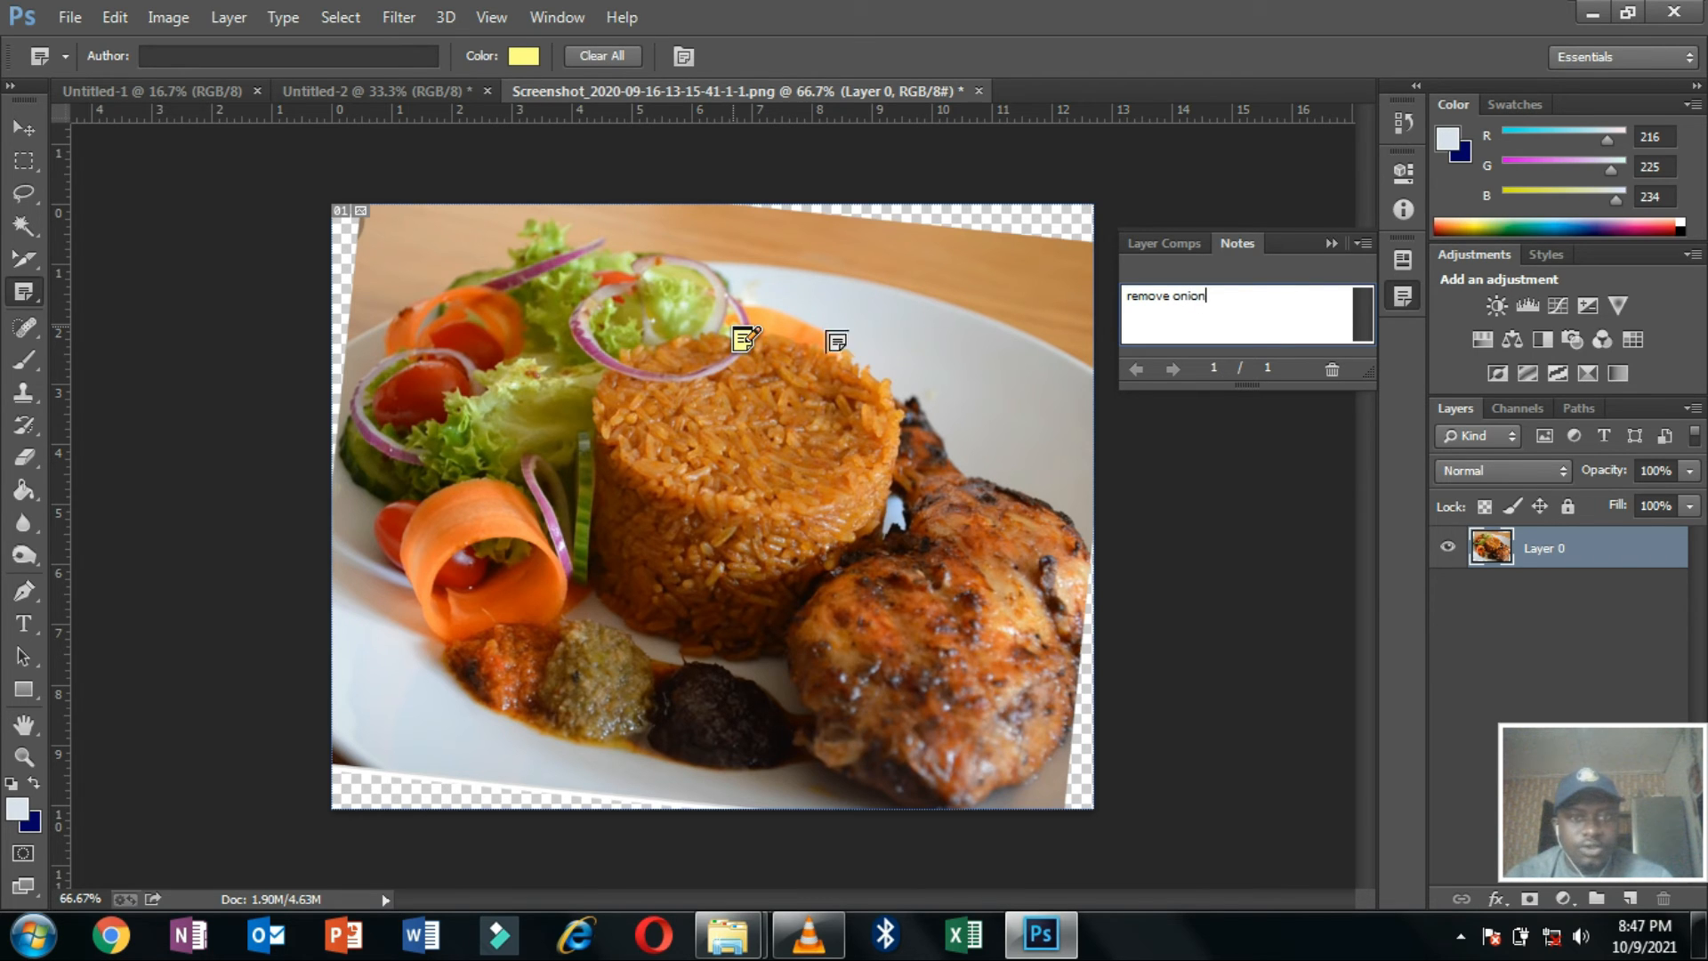
pyautogui.click(1330, 243)
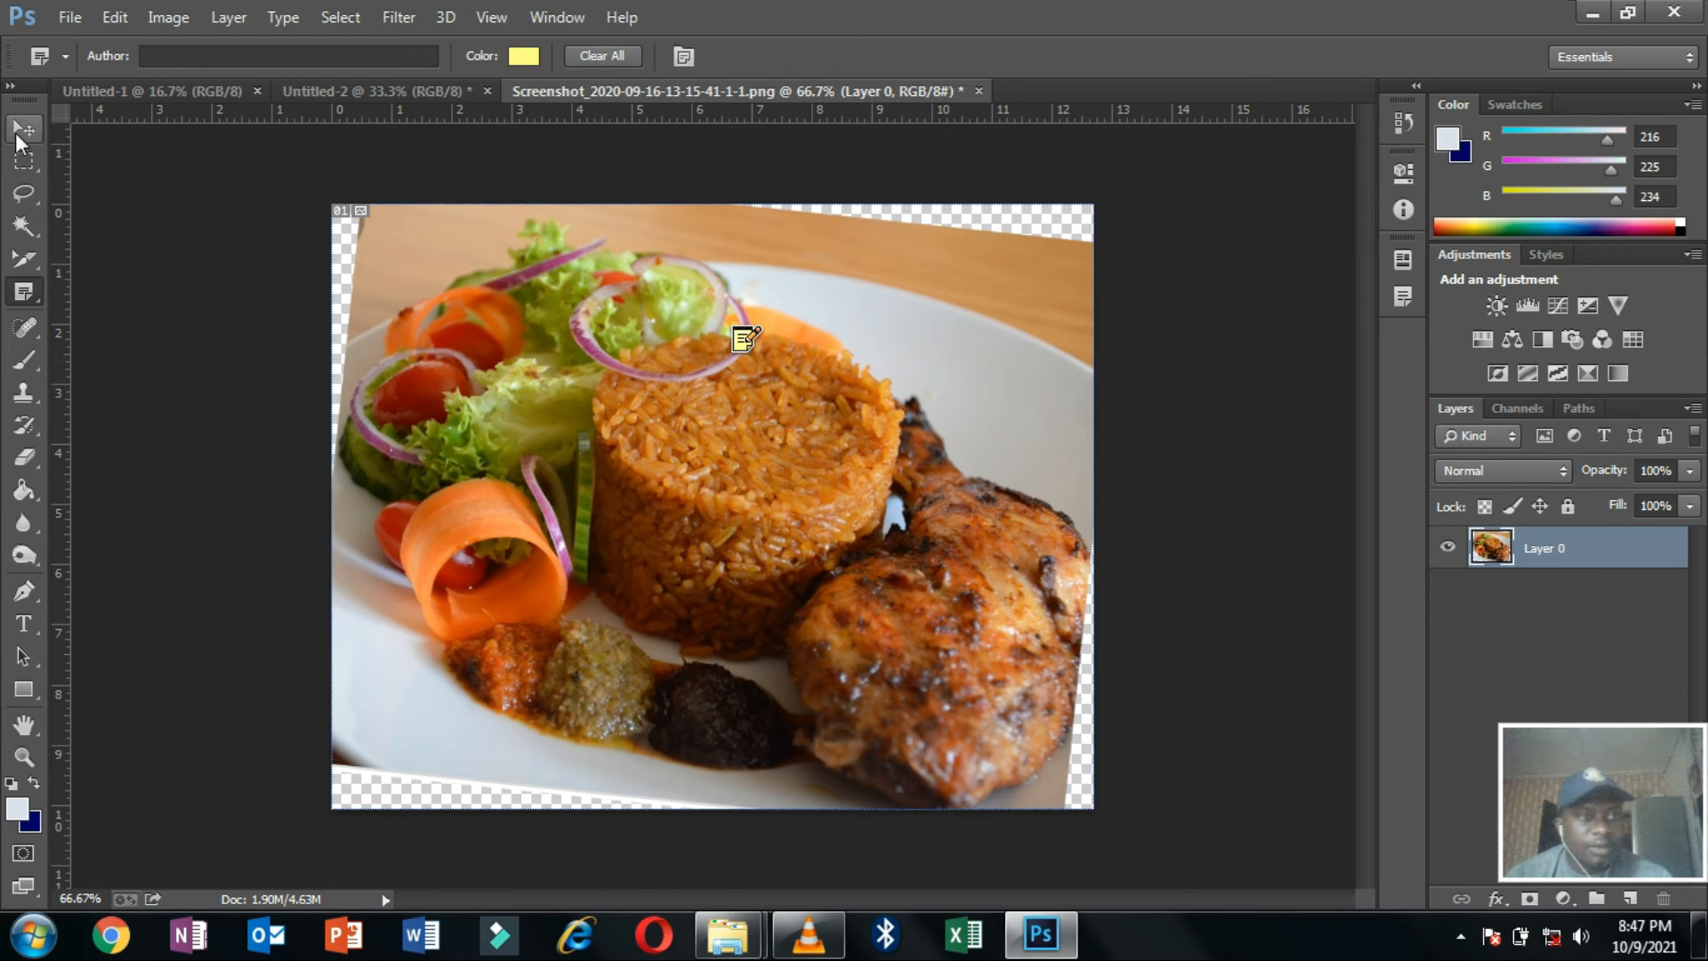
# Reopen the note on the onion ring to read its text, and collapse the Notes panel again.
pyautogui.click(21, 130)
pyautogui.click(20, 298)
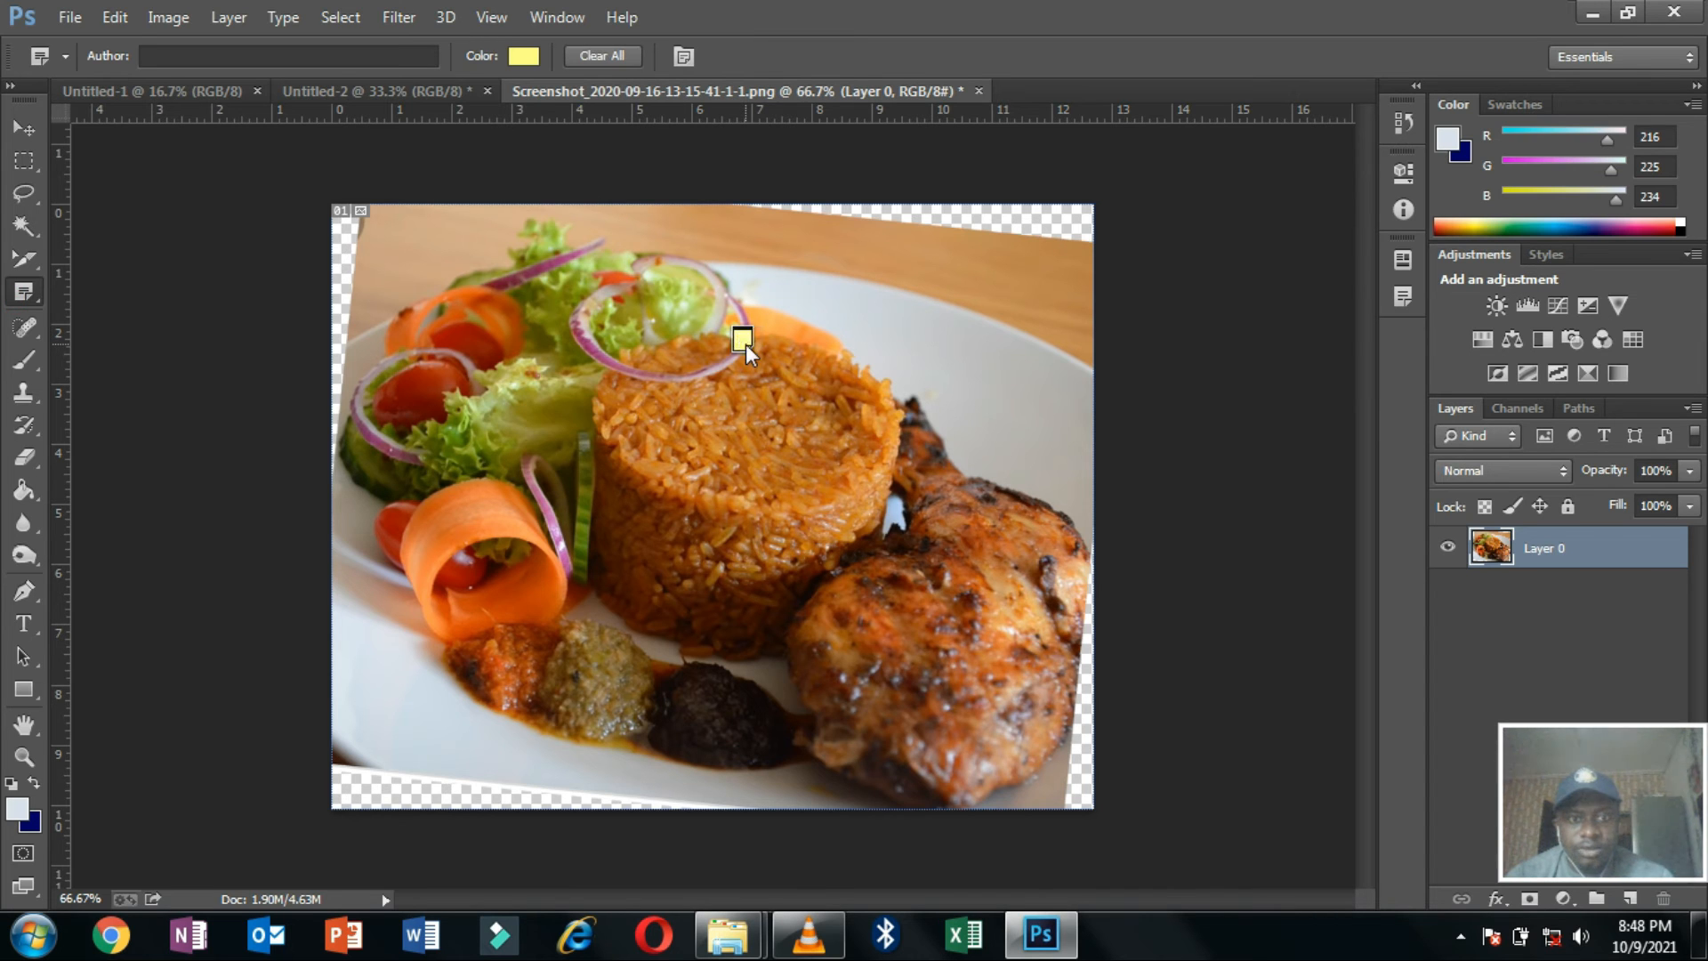
pyautogui.doubleClick(745, 342)
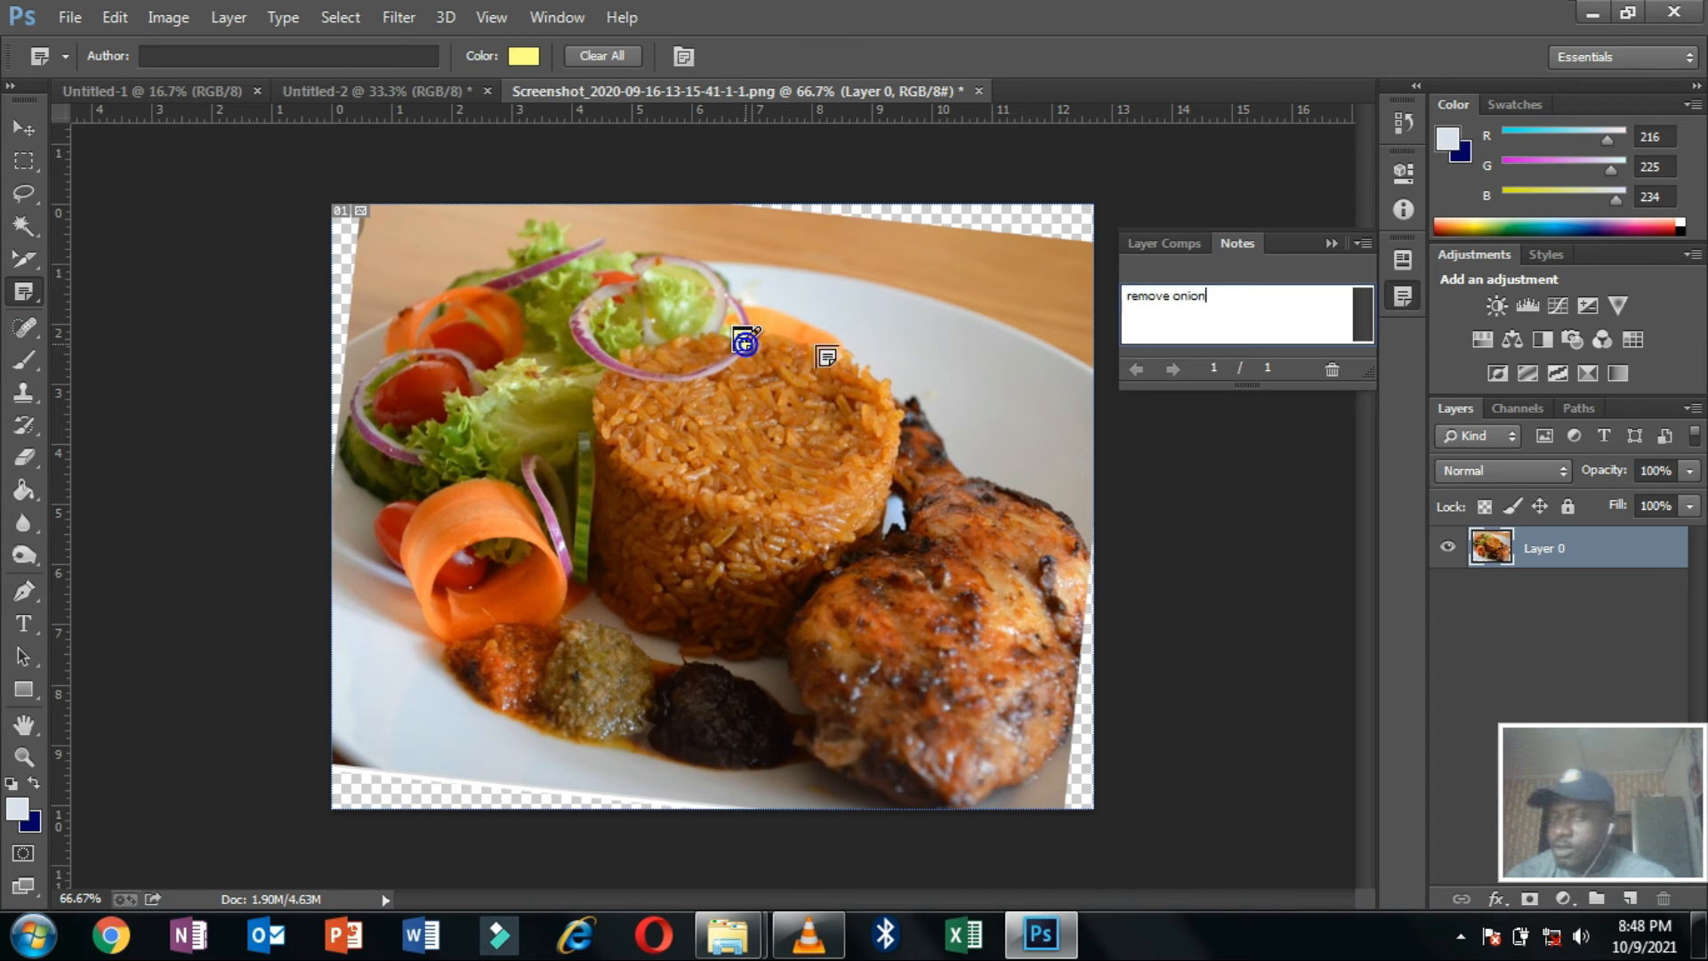
pyautogui.click(1332, 243)
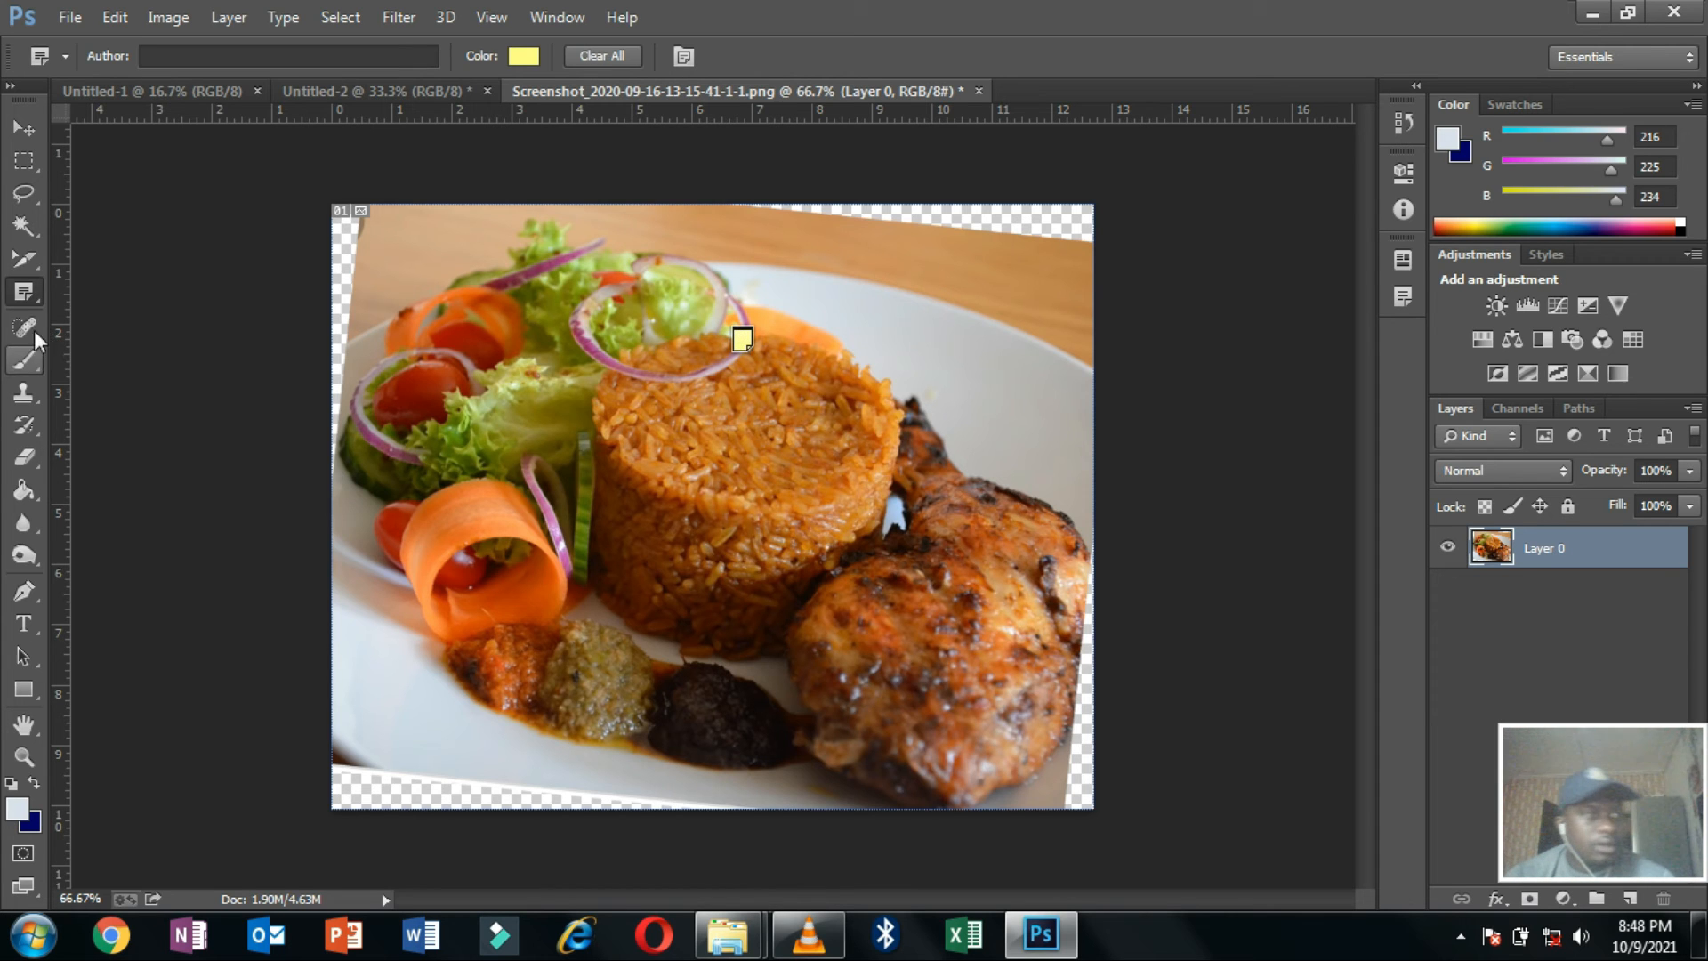
# Number the onion pieces in the salad from 1 to 4 with the Count Tool.
pyautogui.rightClick(27, 294)
pyautogui.click(131, 404)
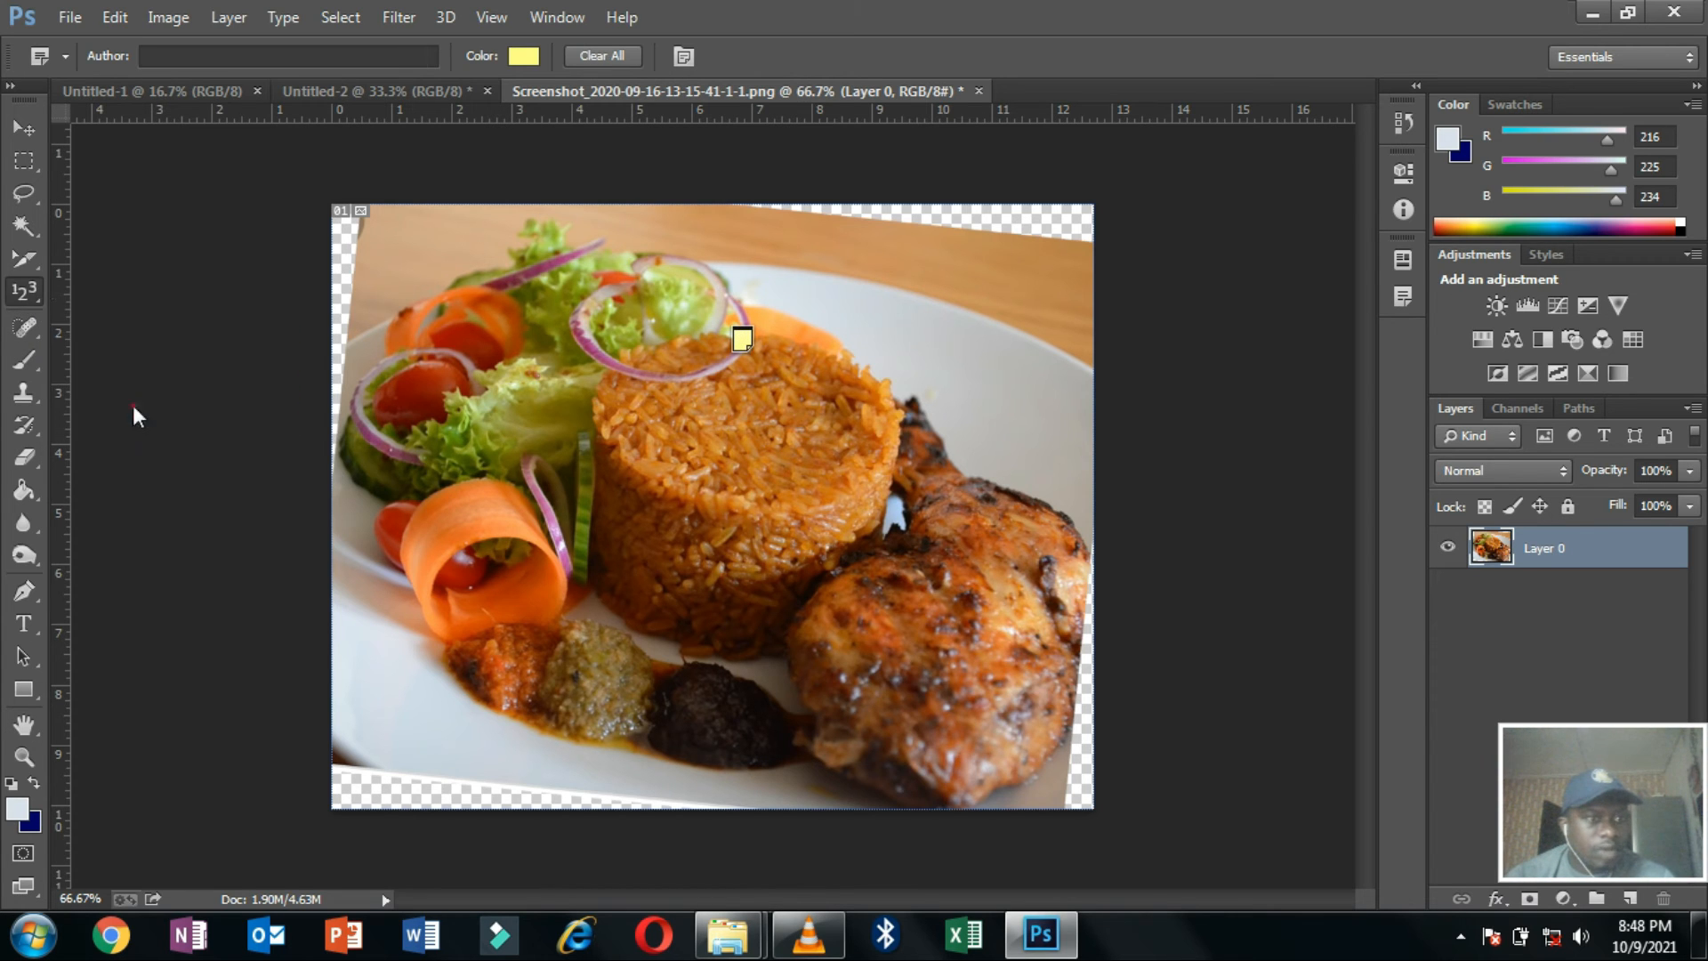
pyautogui.click(383, 441)
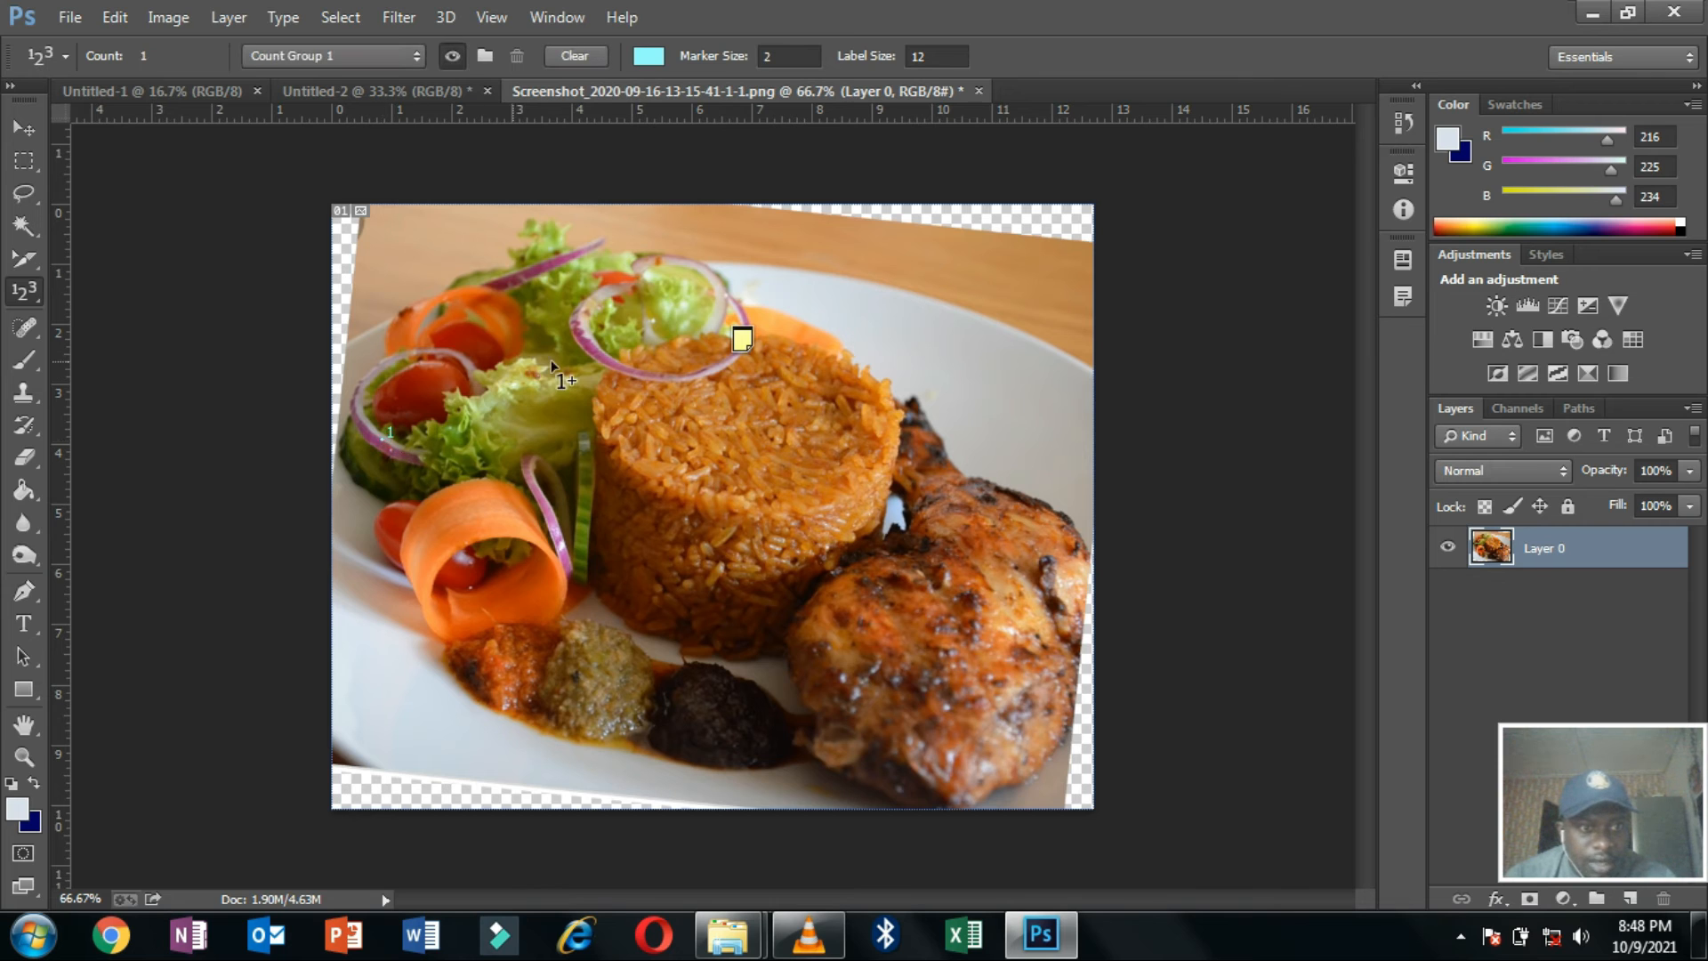
pyautogui.click(550, 507)
pyautogui.click(536, 262)
pyautogui.click(590, 345)
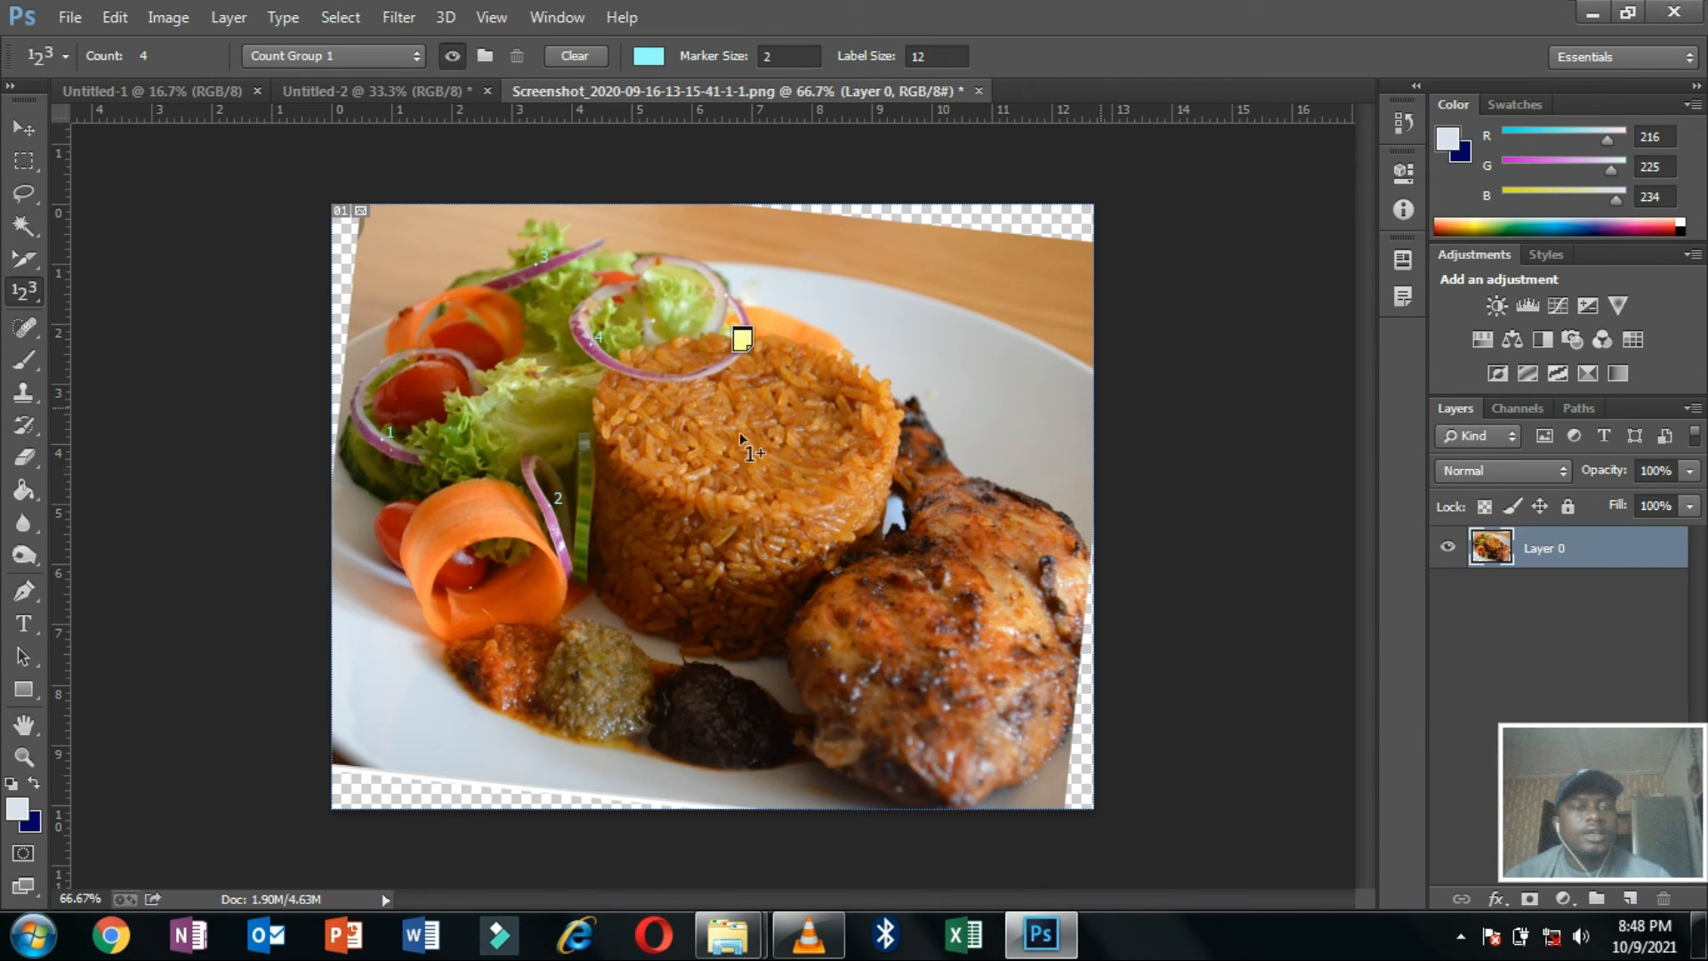
pyautogui.rightClick(40, 297)
pyautogui.click(27, 300)
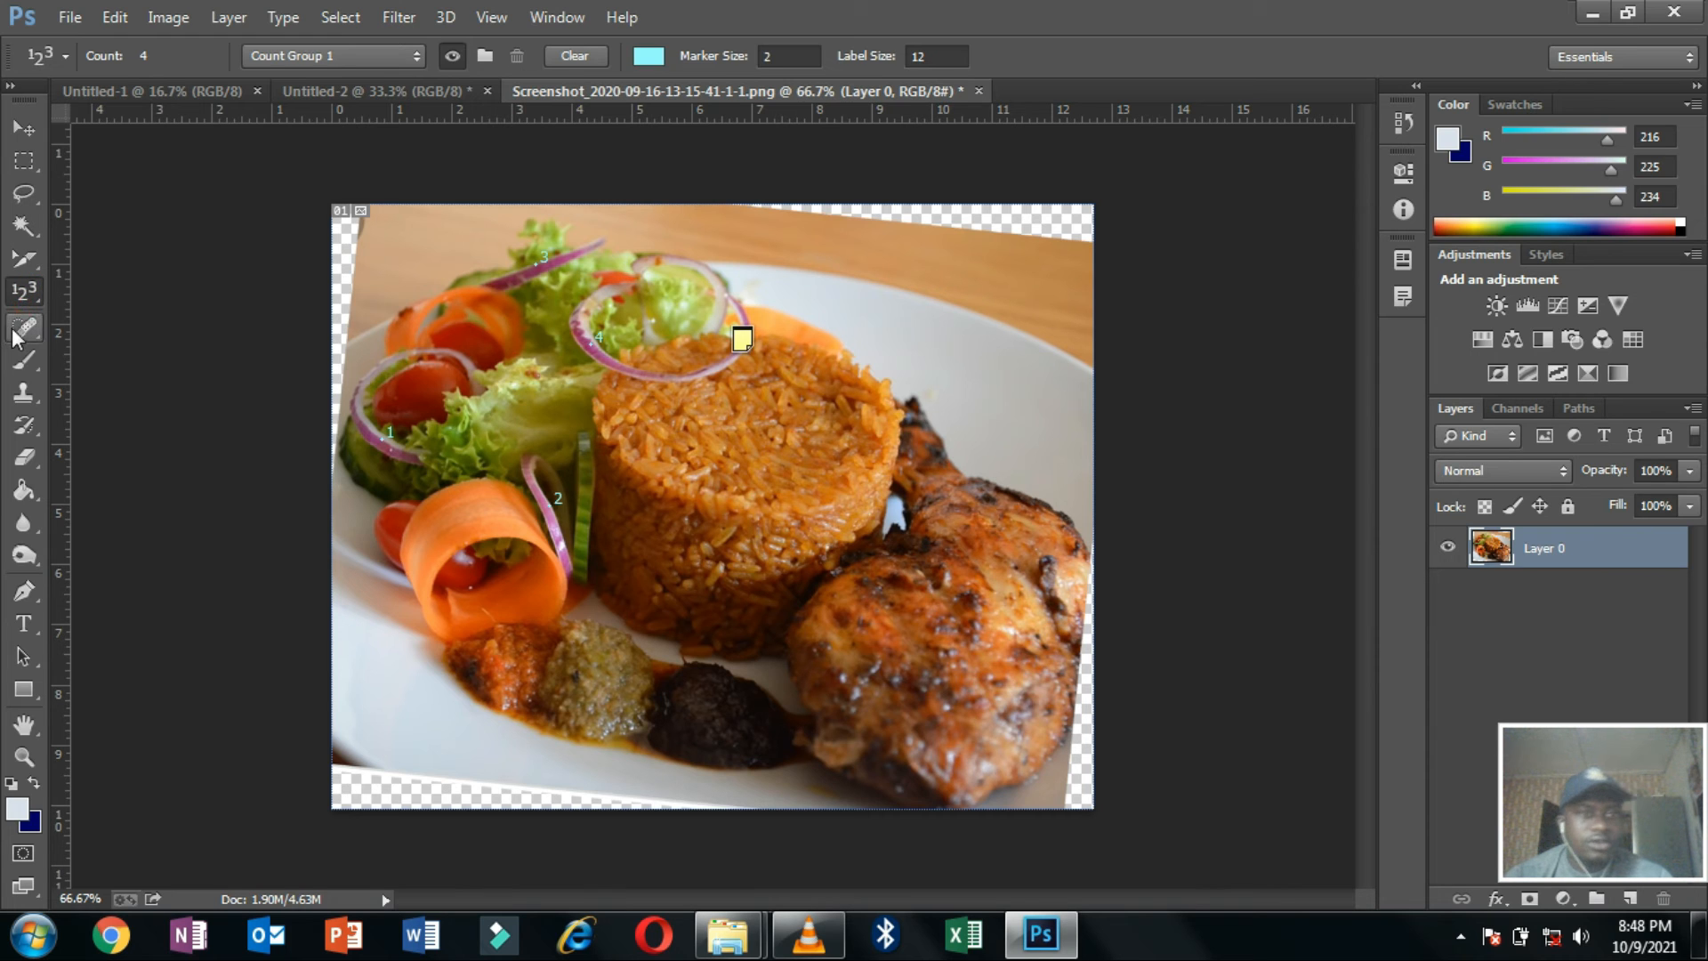
# Brush over the dark sauce beside the chicken on Layer 0 with the Spot Healing Brush Tool, using Proximity Match at size 68.
pyautogui.click(13, 332)
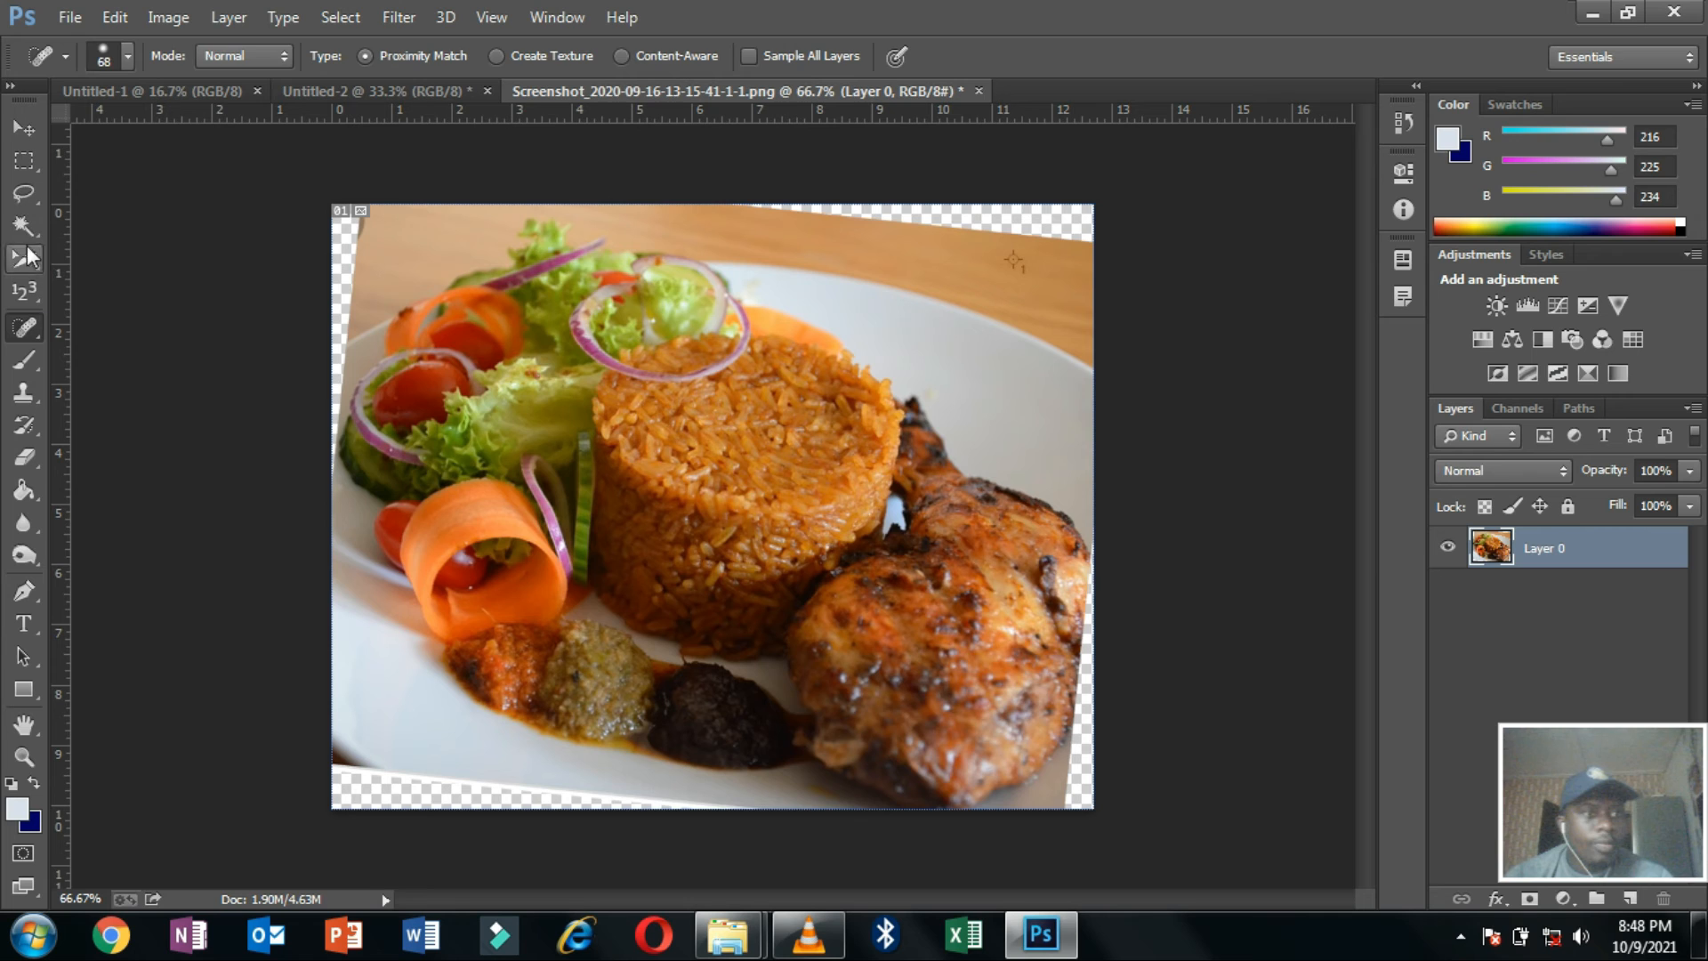
pyautogui.click(15, 124)
pyautogui.click(180, 332)
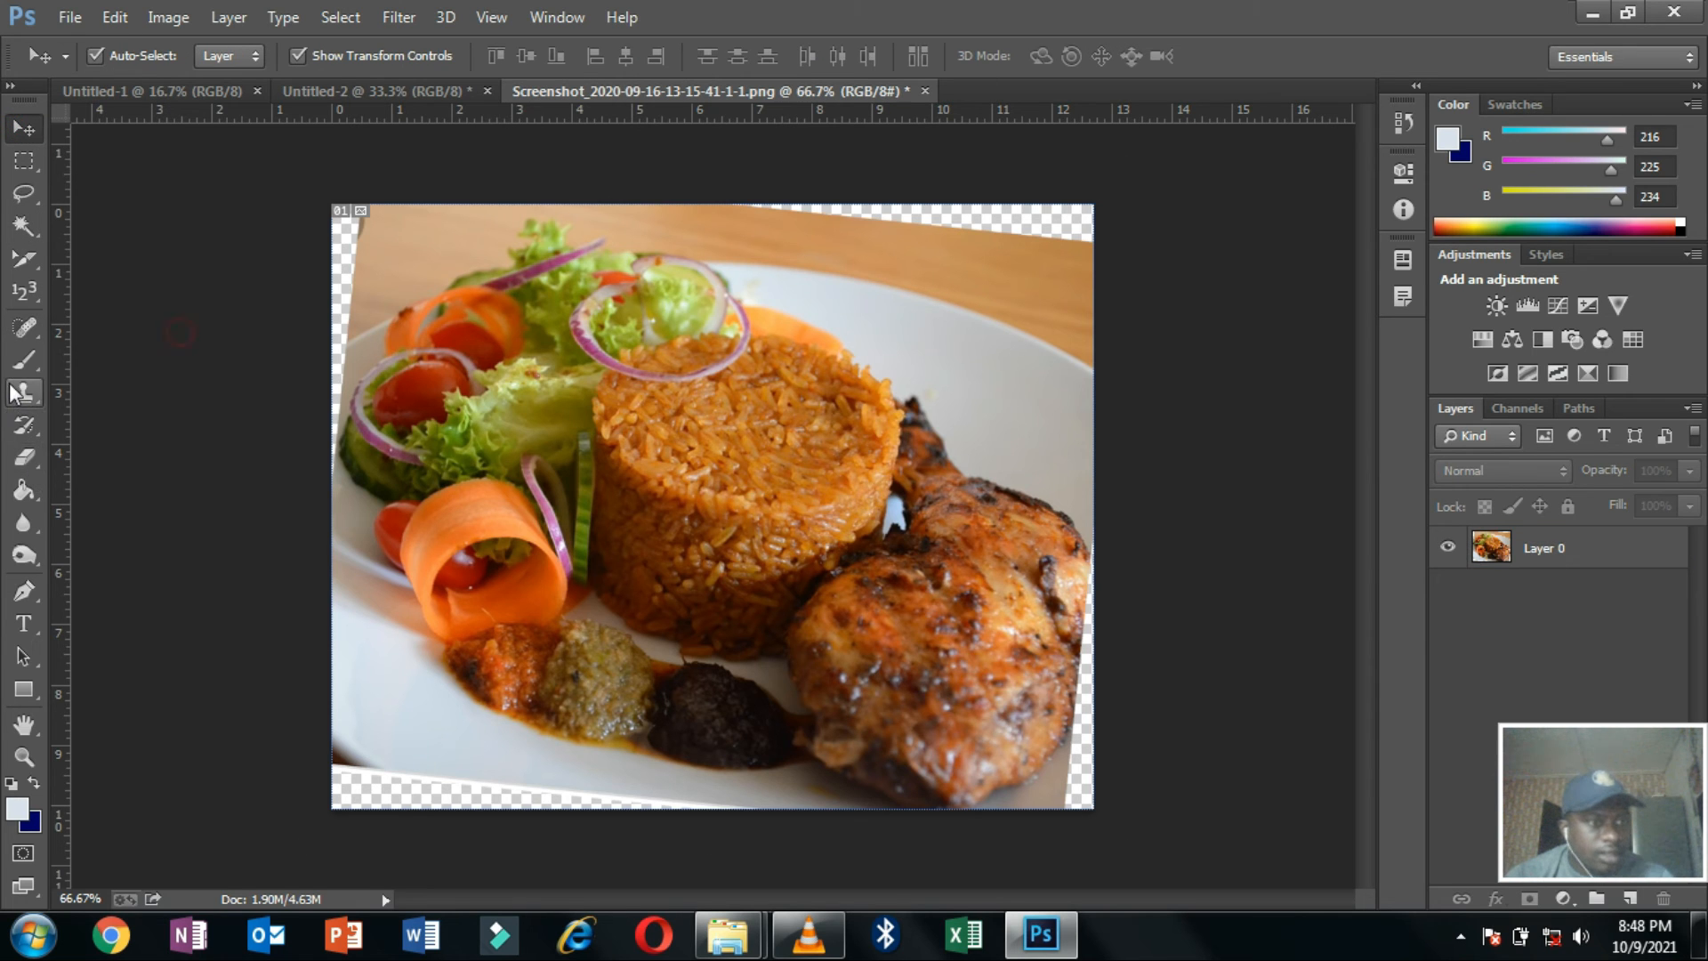
pyautogui.click(24, 332)
pyautogui.rightClick(24, 335)
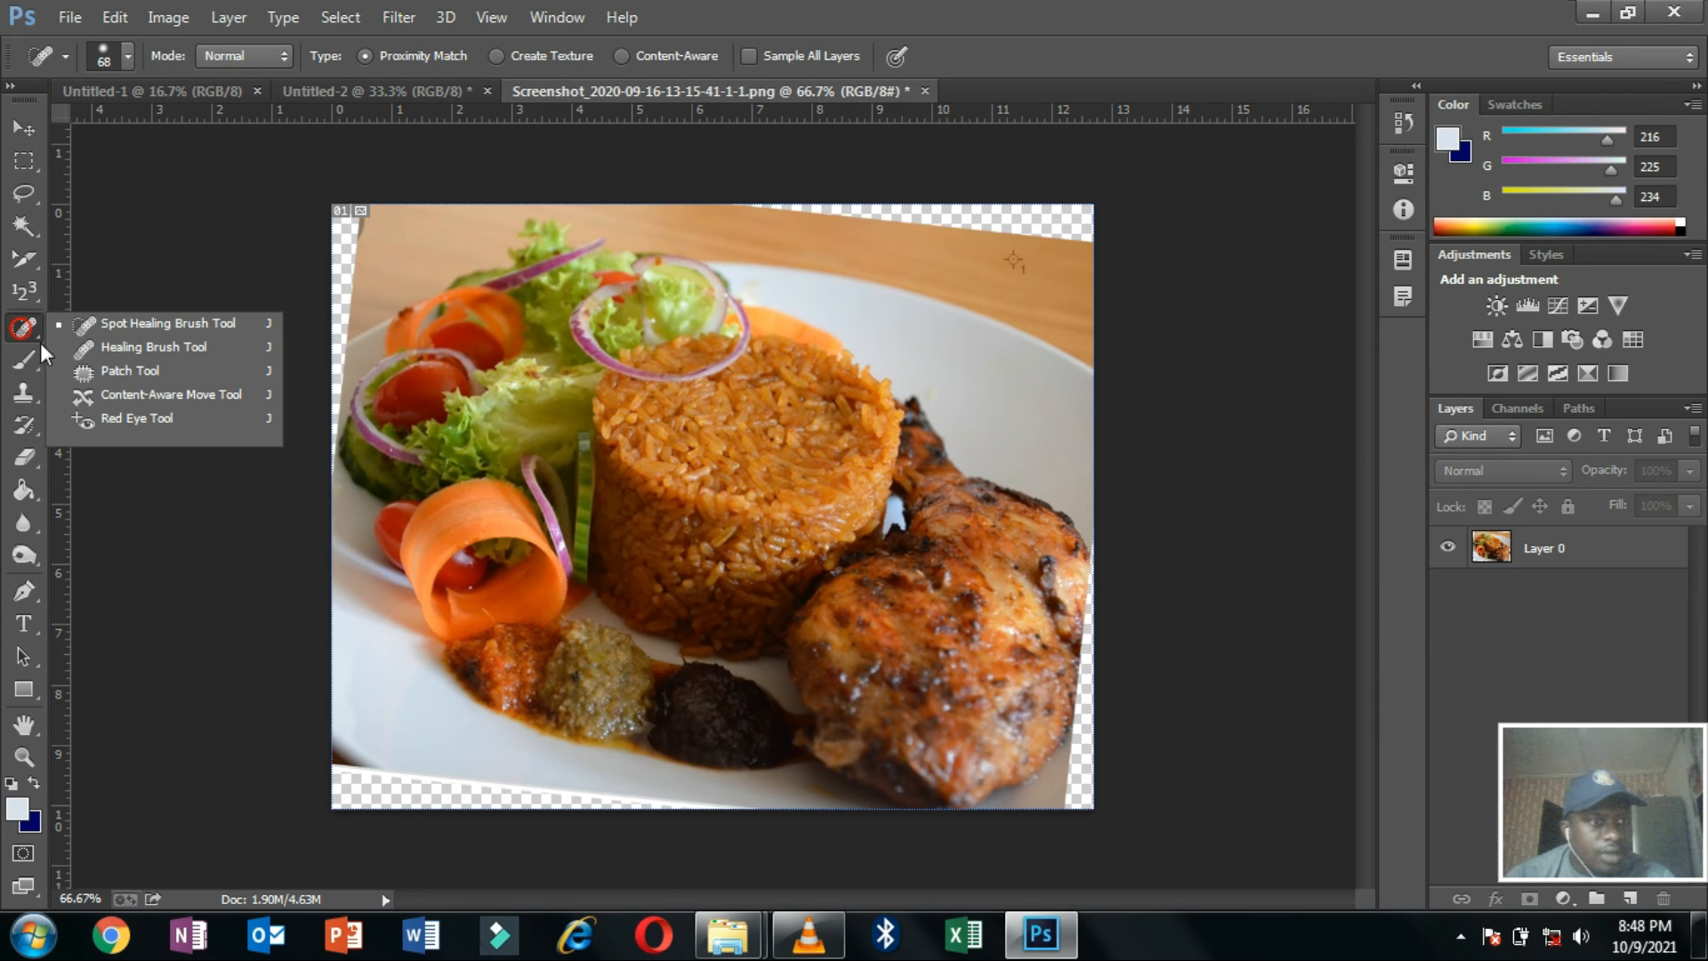
pyautogui.click(102, 323)
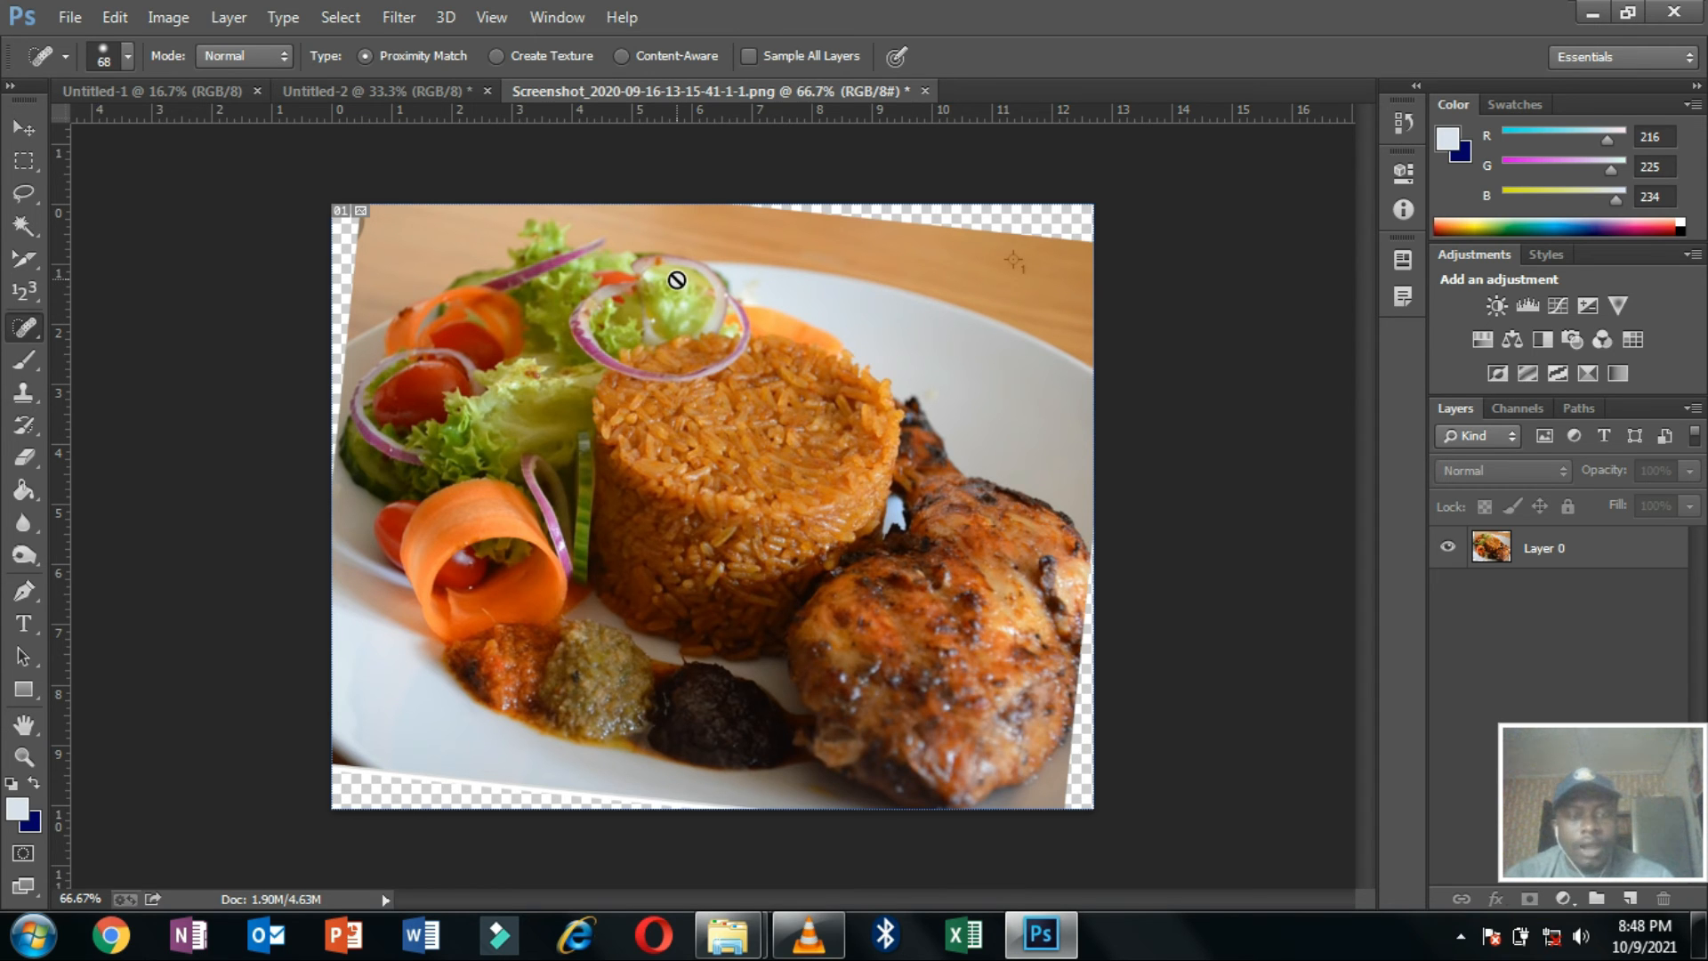
pyautogui.click(1573, 542)
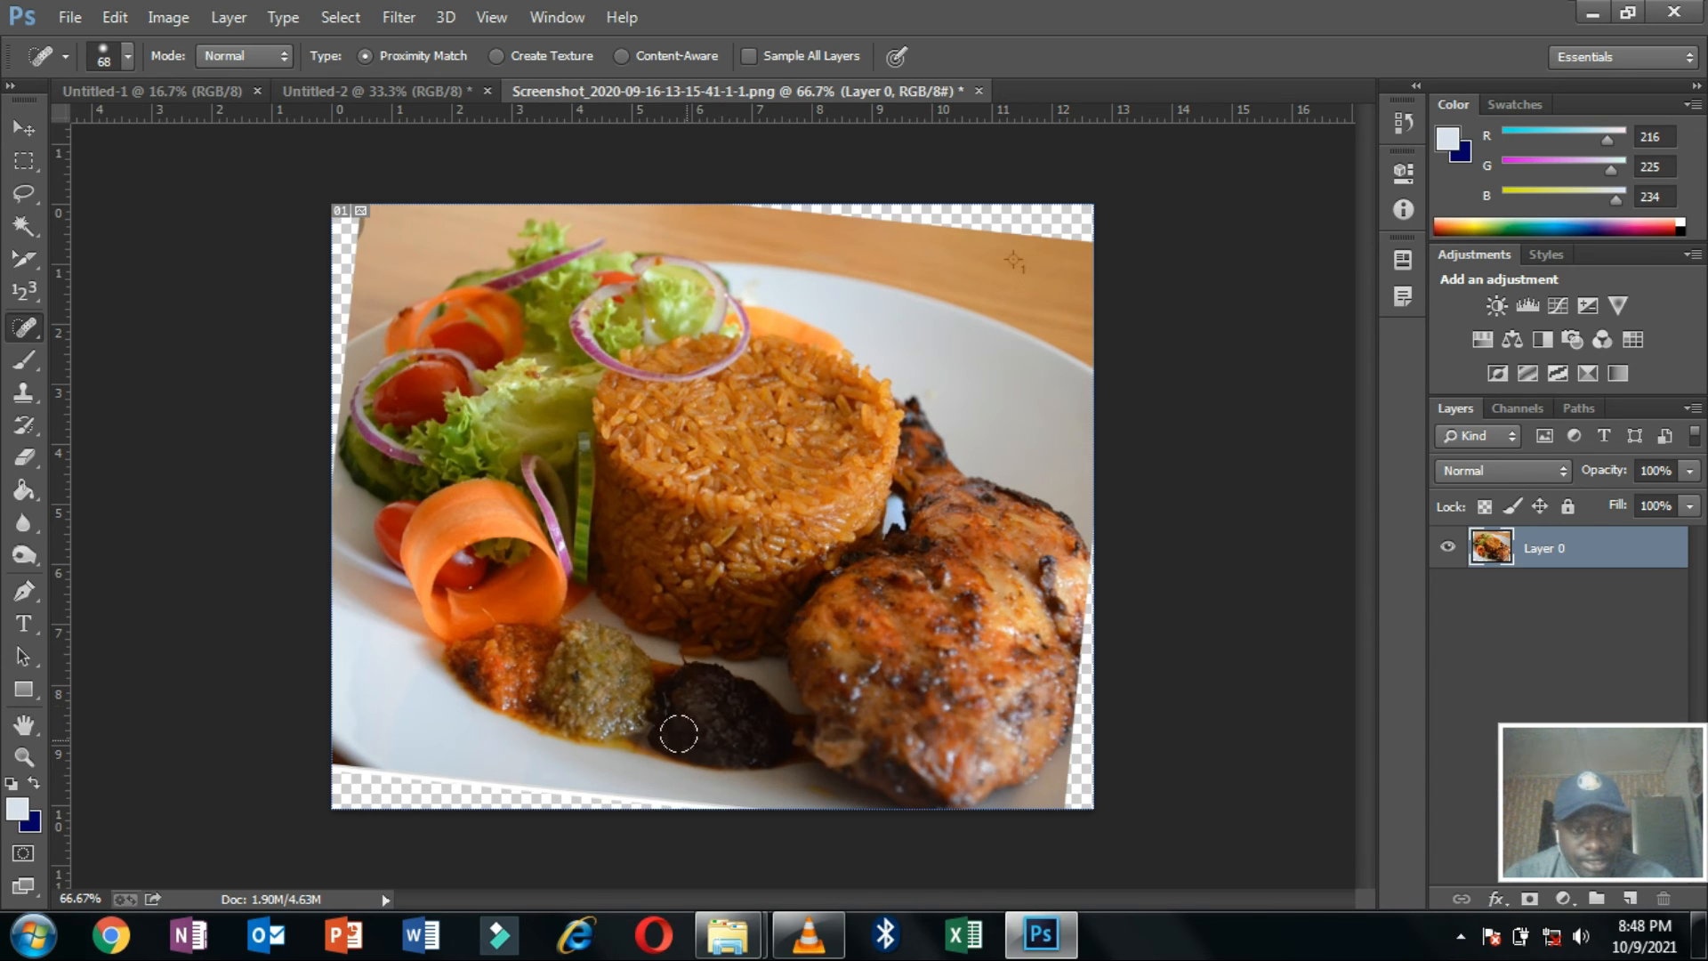
pyautogui.moveTo(685, 683)
pyautogui.mouseDown()
pyautogui.moveTo(748, 727)
pyautogui.moveTo(667, 721)
pyautogui.mouseUp()
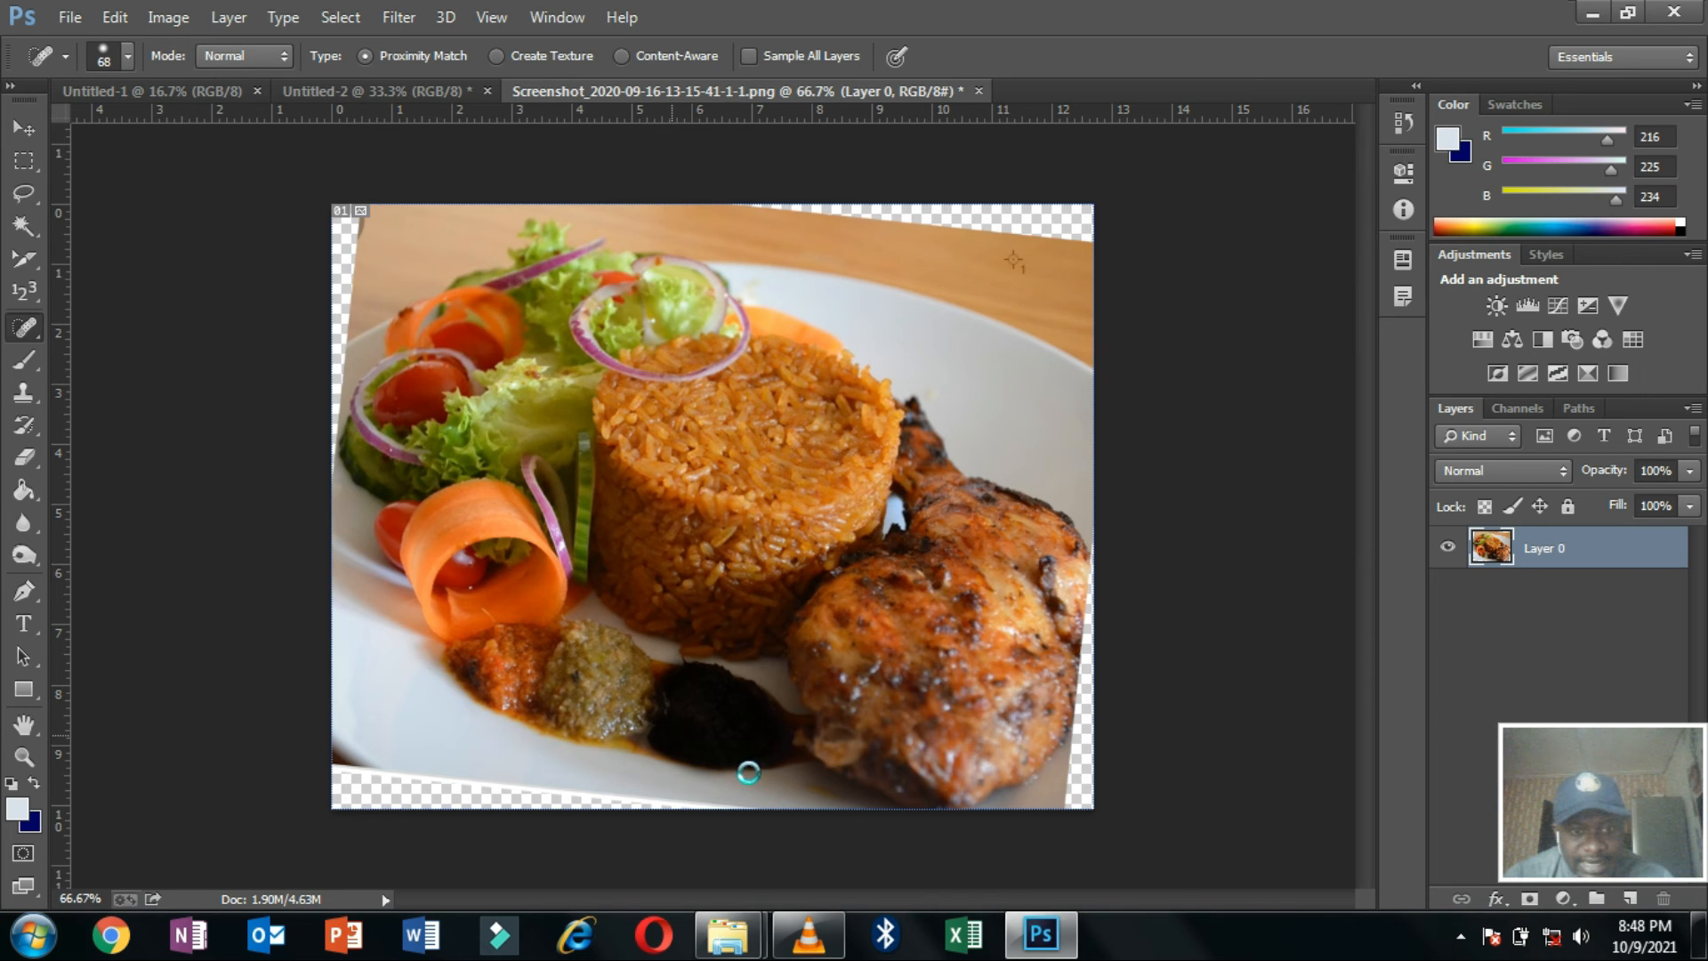
pyautogui.moveTo(754, 742); pyautogui.dragTo(695, 684)
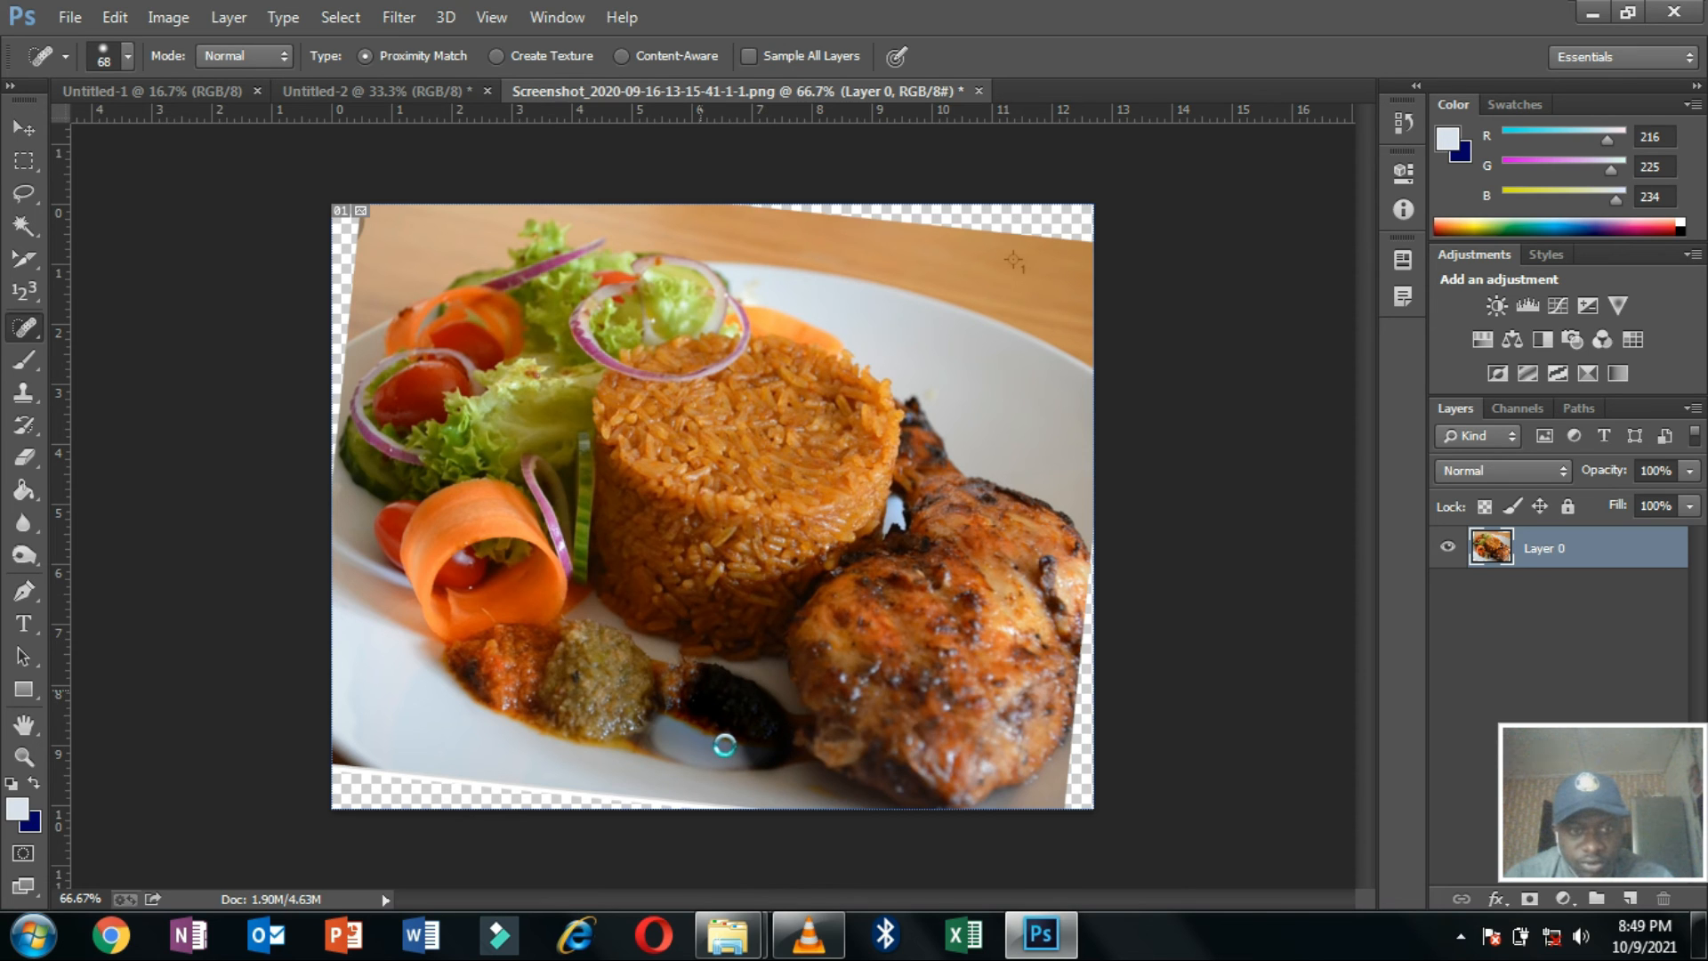
pyautogui.moveTo(708, 728)
pyautogui.mouseDown()
pyautogui.moveTo(680, 665)
pyautogui.moveTo(724, 660)
pyautogui.moveTo(763, 696)
pyautogui.mouseUp()
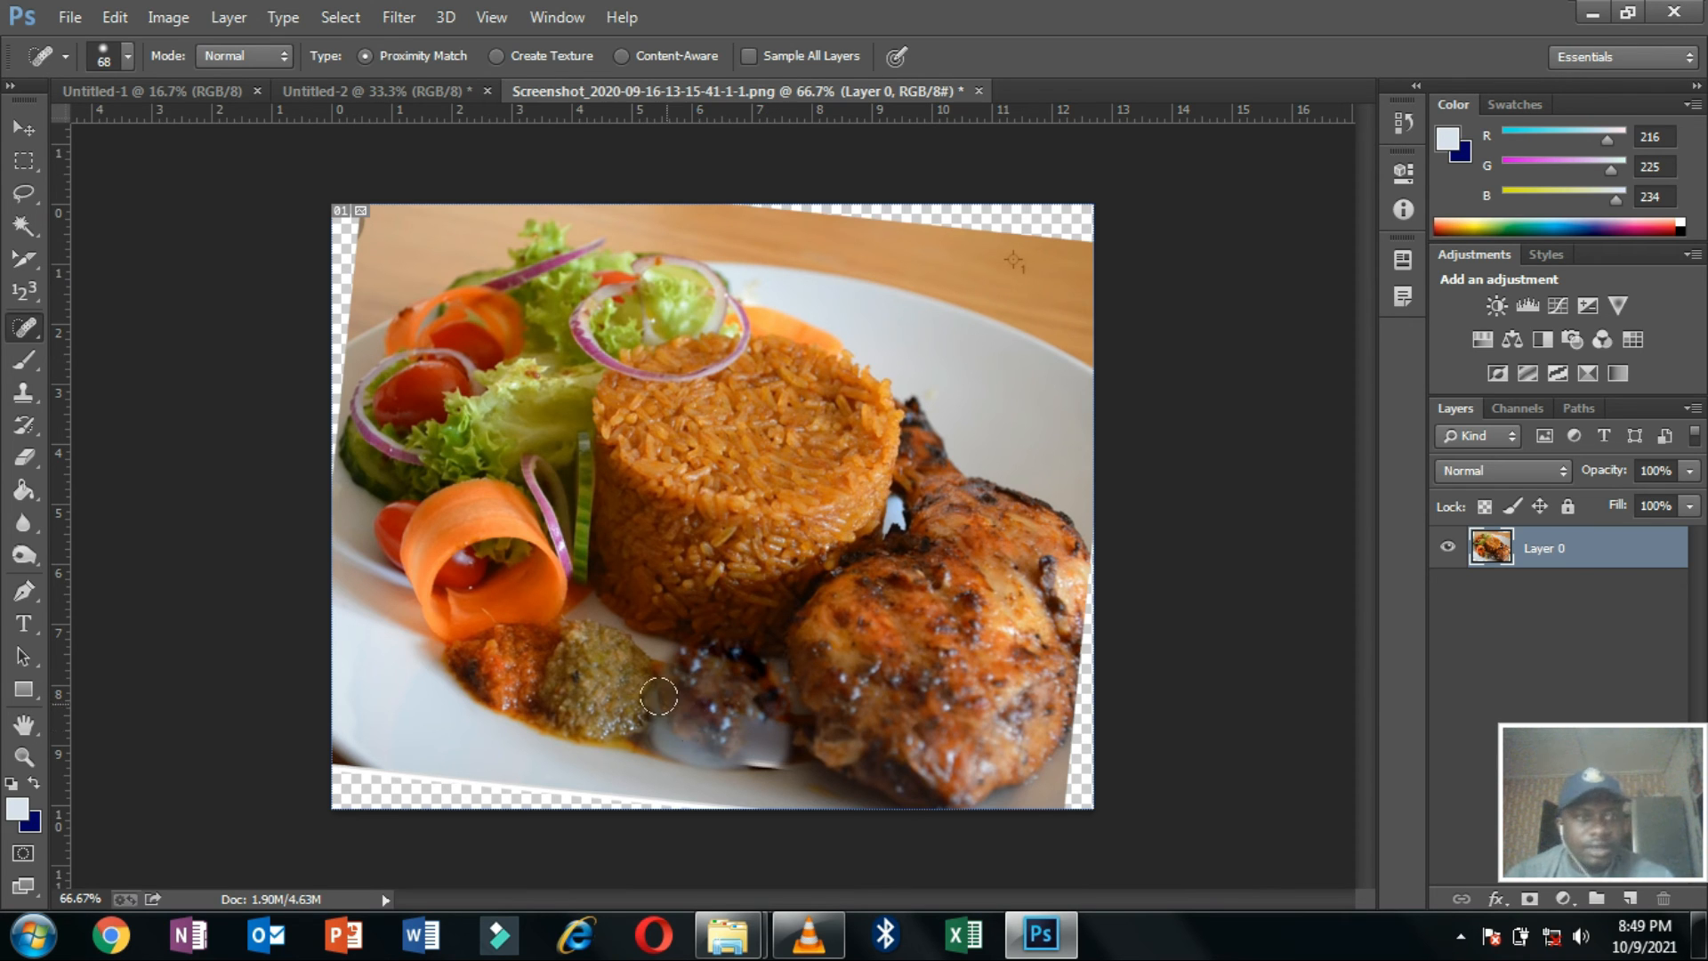
# Sample the white plate above the chicken with the Healing Brush Tool and paint over the remaining dark sauce at brush size 100.
pyautogui.rightClick(24, 327)
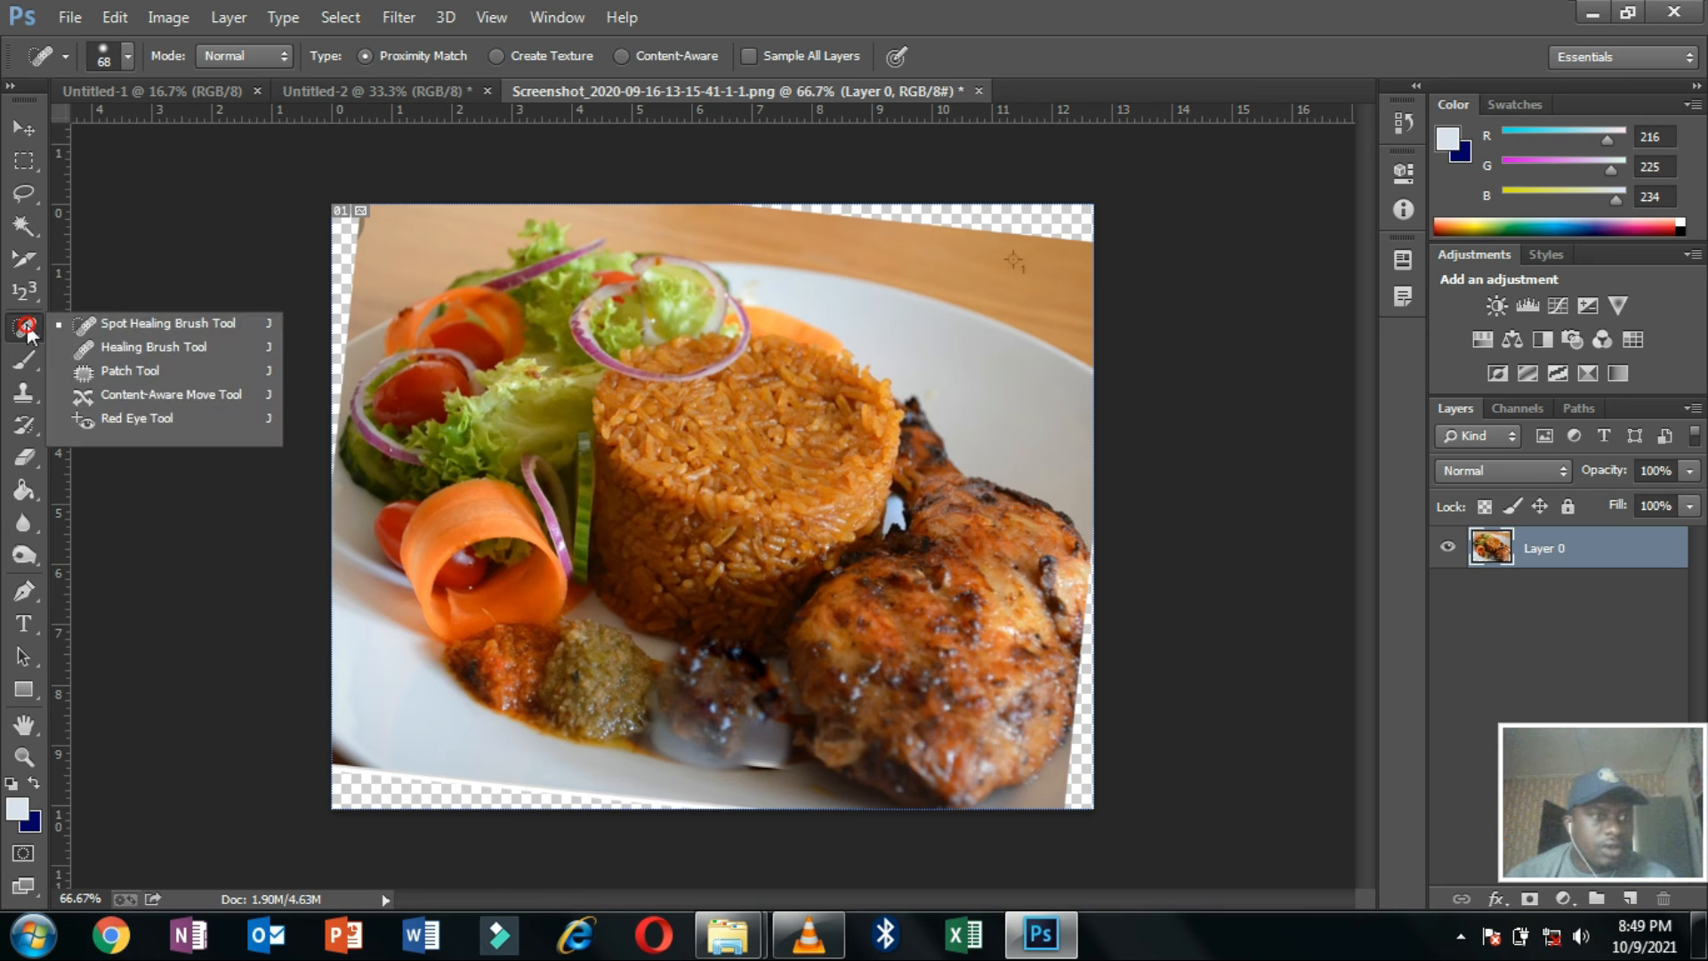
pyautogui.click(95, 345)
pyautogui.press(']')
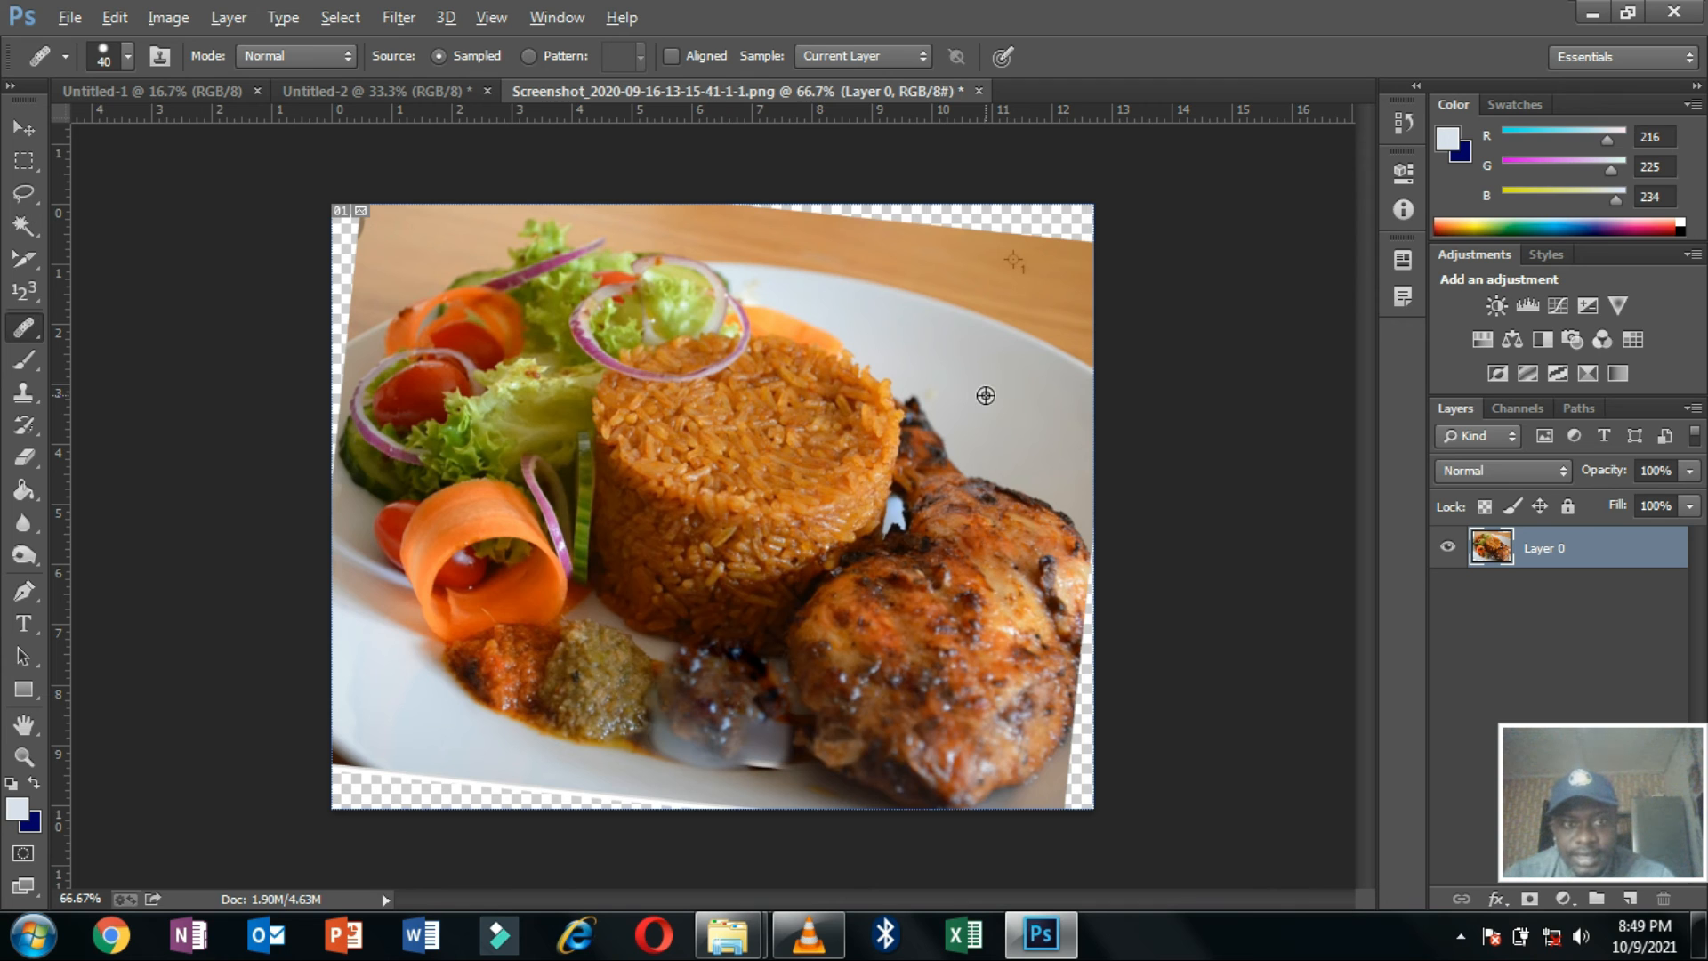
pyautogui.keyDown('alt'); pyautogui.click(986, 396); pyautogui.keyUp('alt')
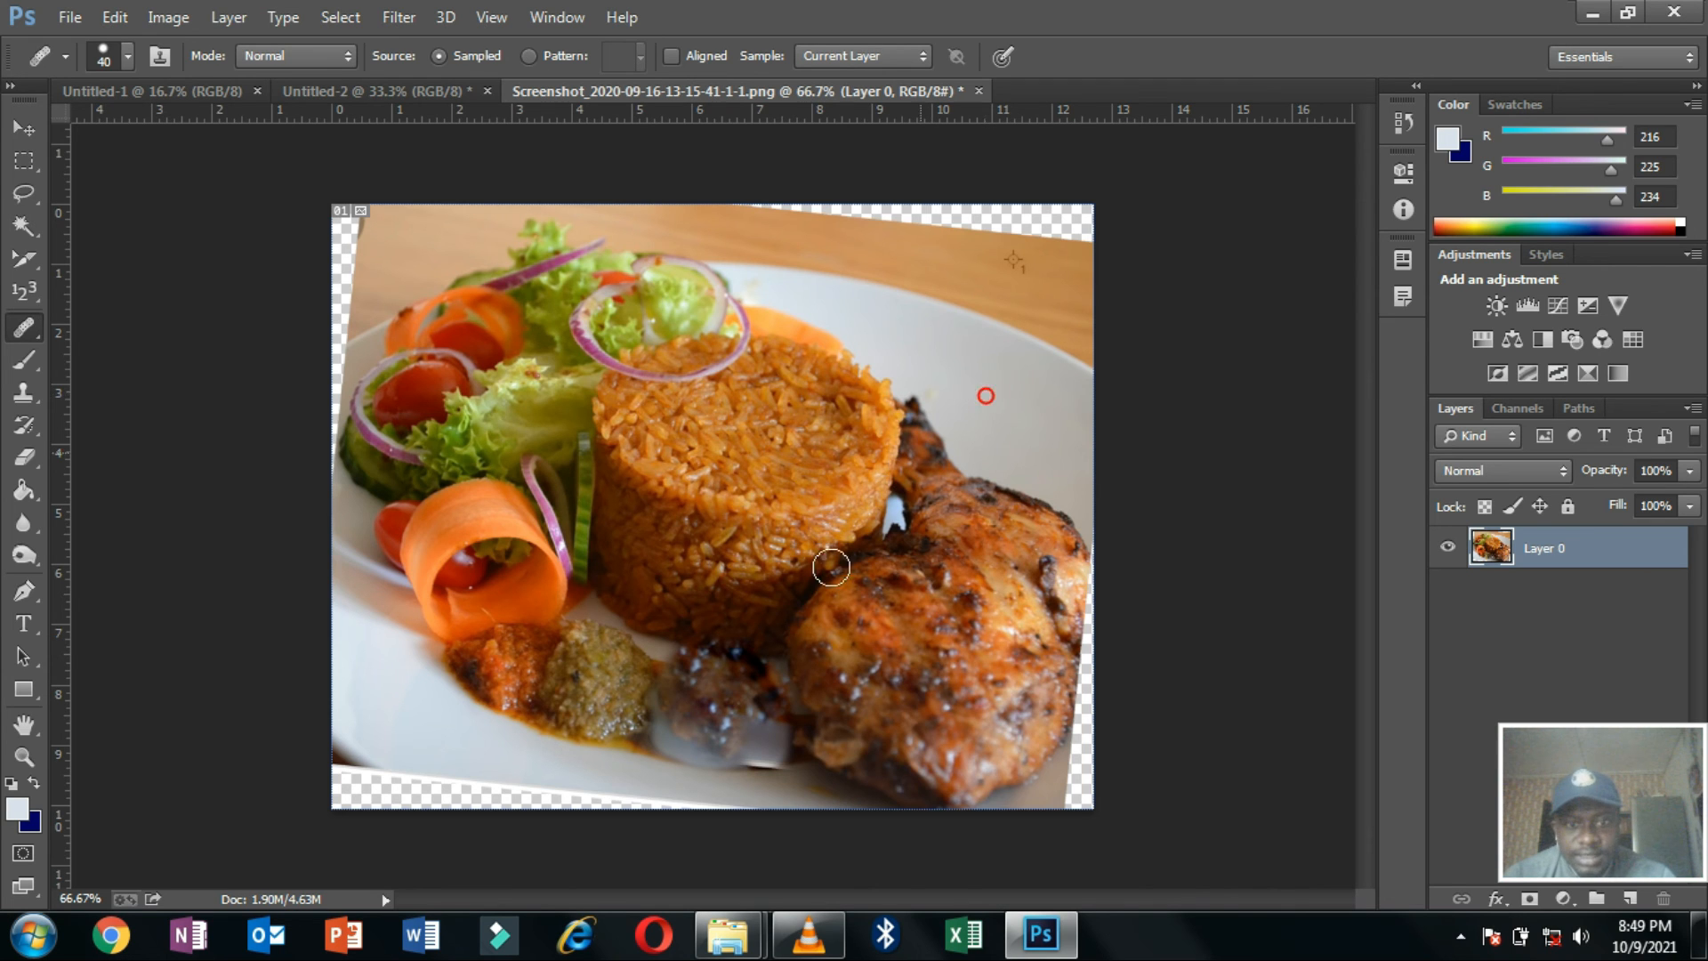
pyautogui.press(']')
pyautogui.press(']')
pyautogui.press(']')
pyautogui.press(']')
pyautogui.press(']')
pyautogui.press(']')
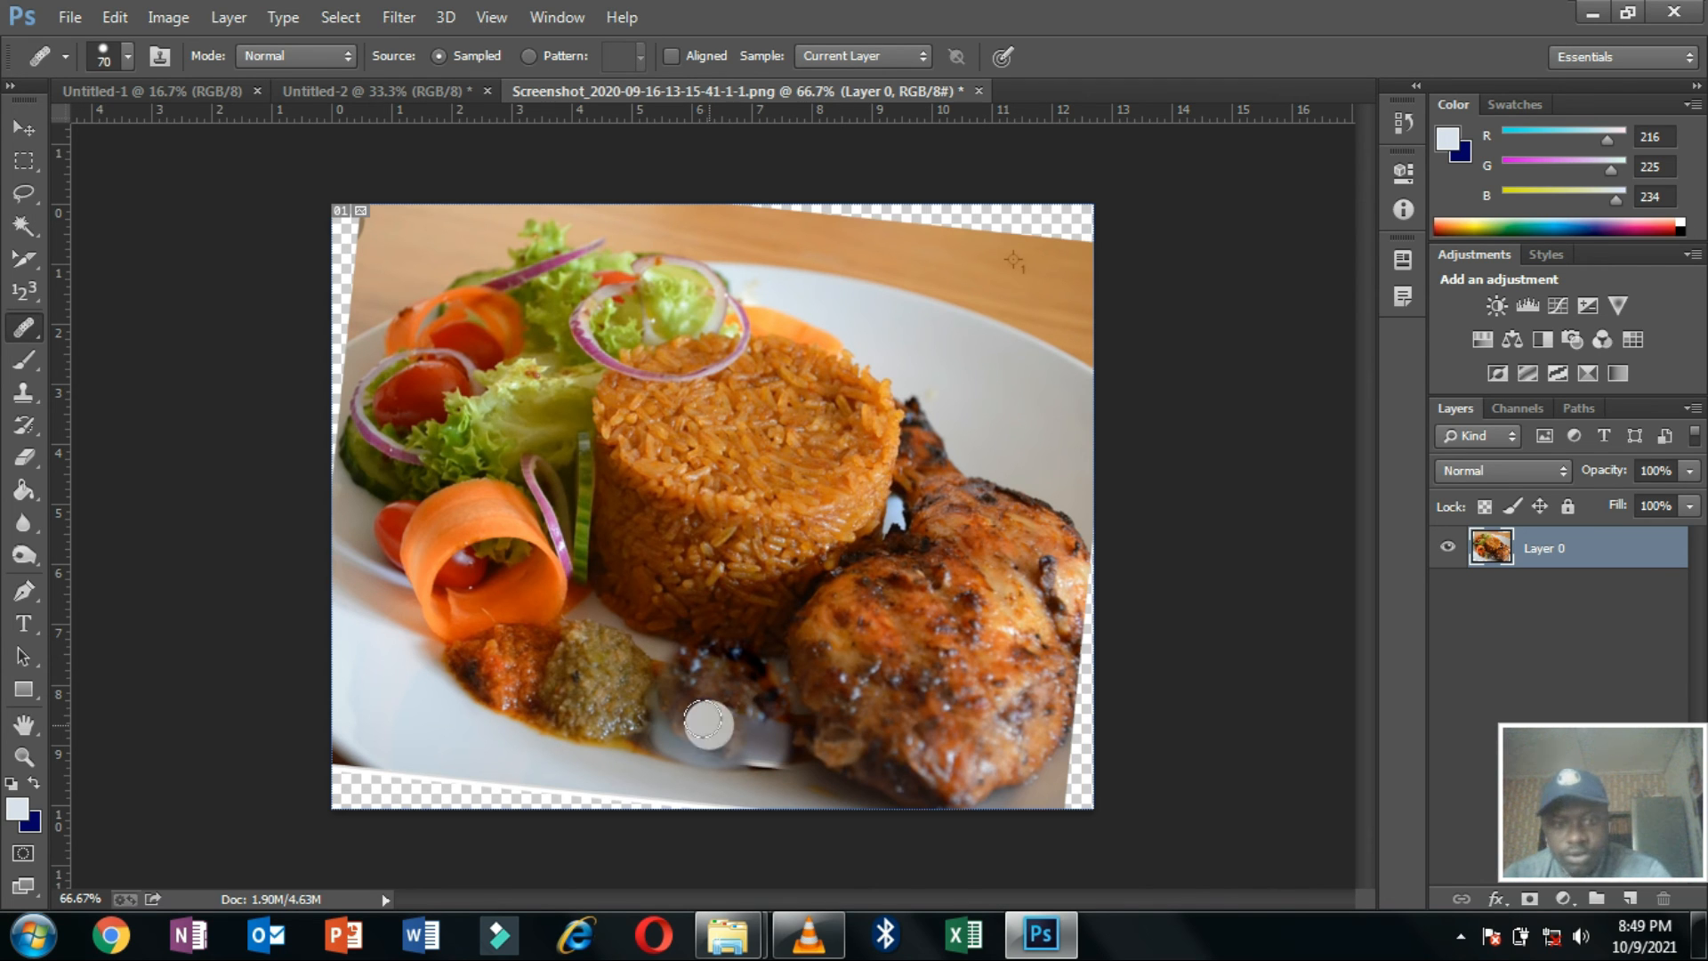
pyautogui.click(692, 694)
pyautogui.moveTo(692, 694); pyautogui.dragTo(714, 691)
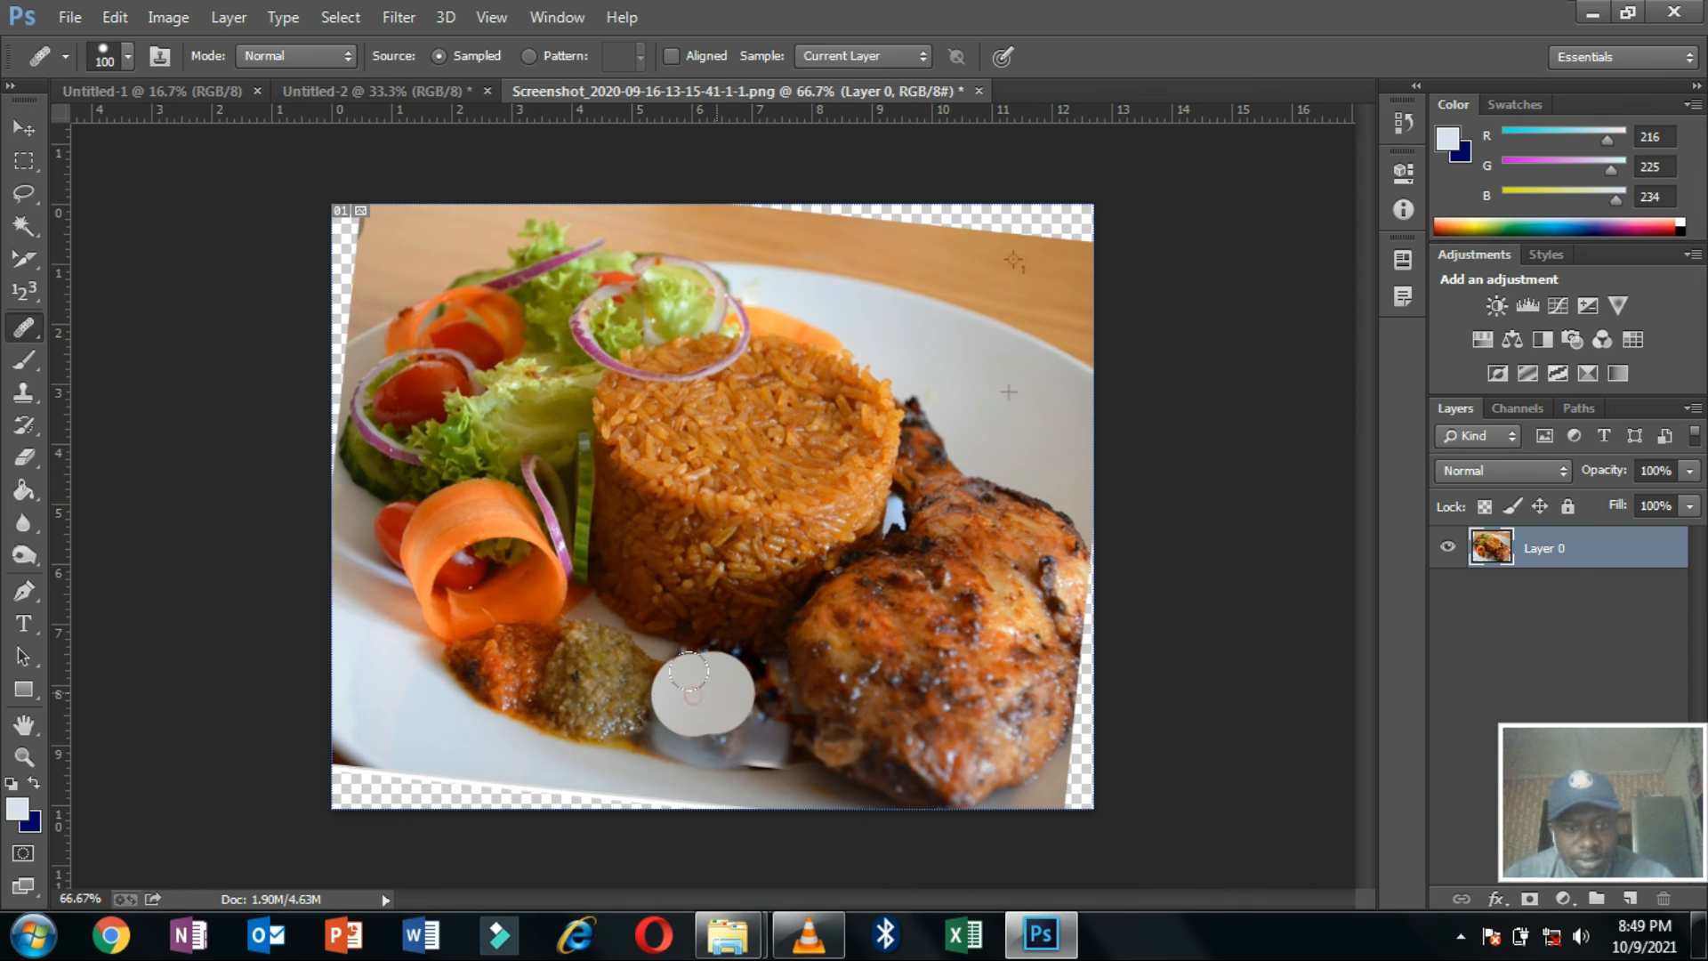
pyautogui.click(699, 731)
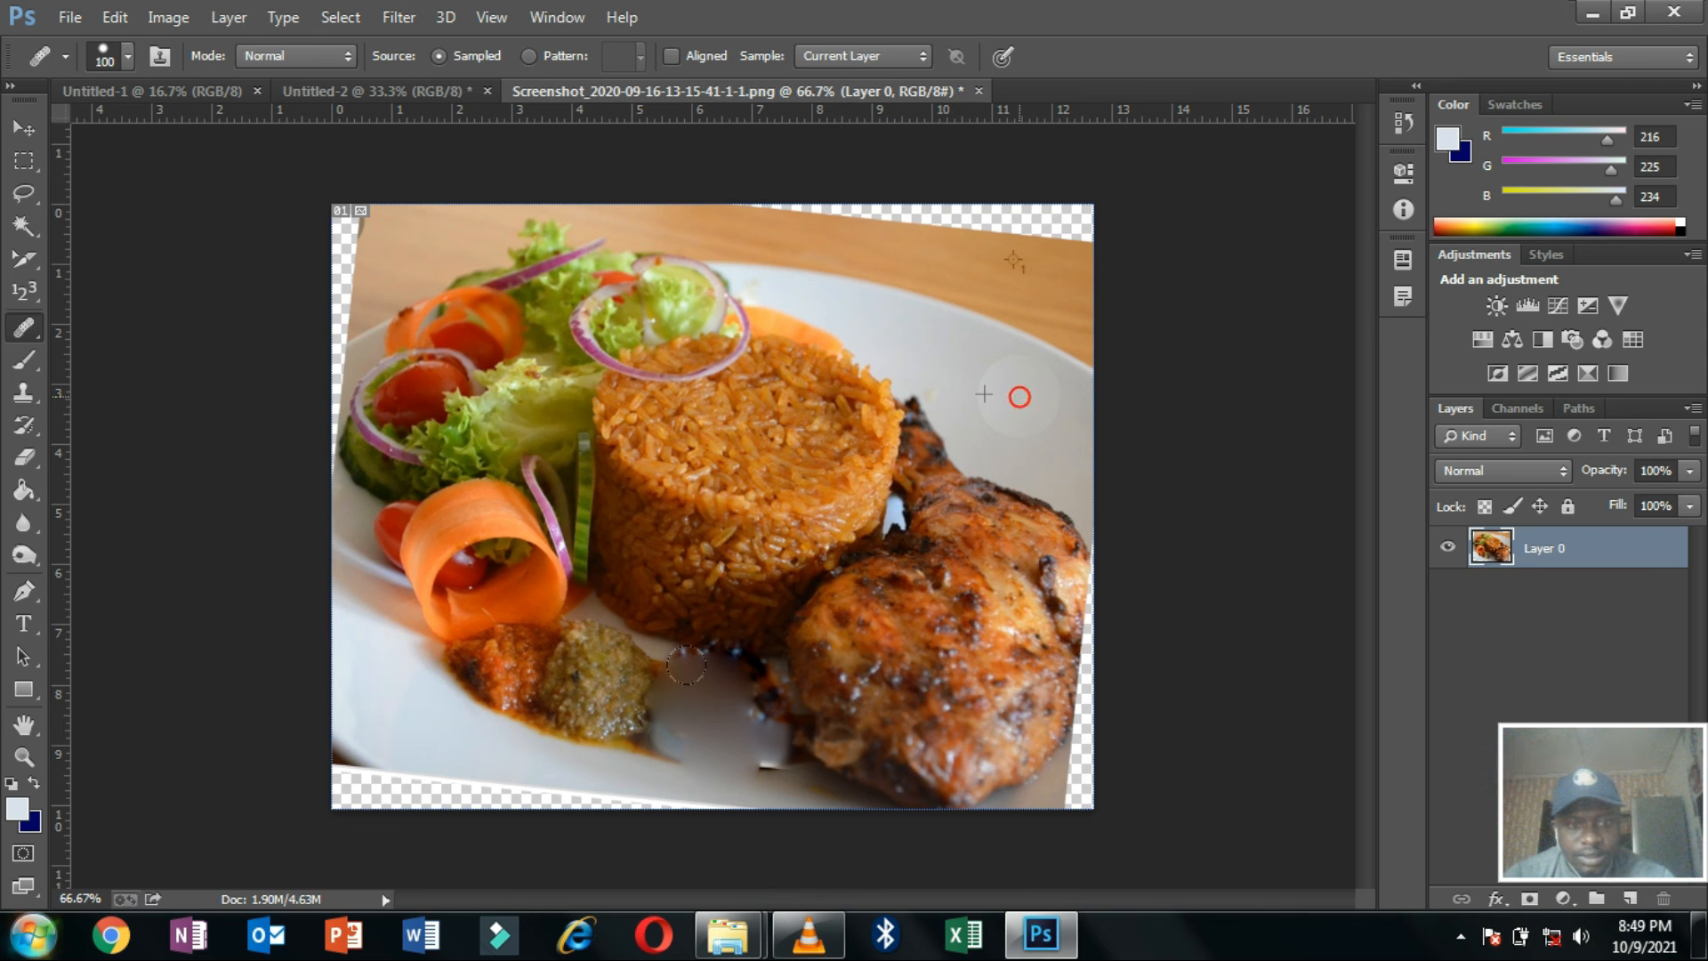
pyautogui.press('super')
pyautogui.press('super')
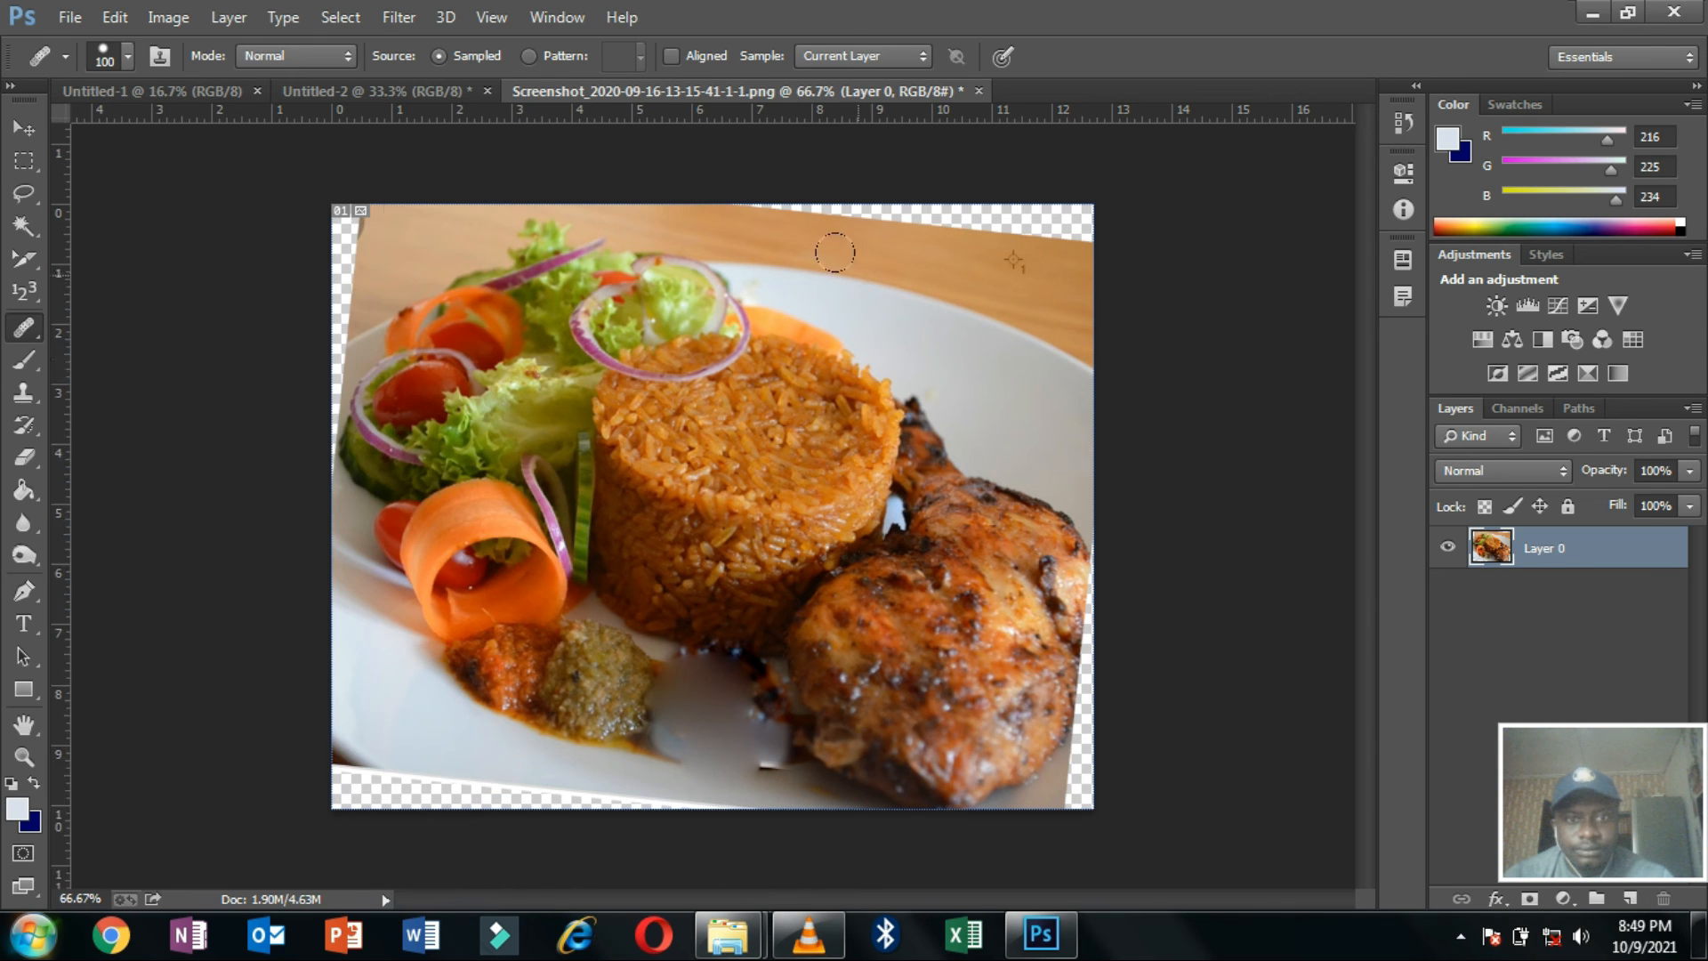
pyautogui.click(858, 278)
pyautogui.press('super')
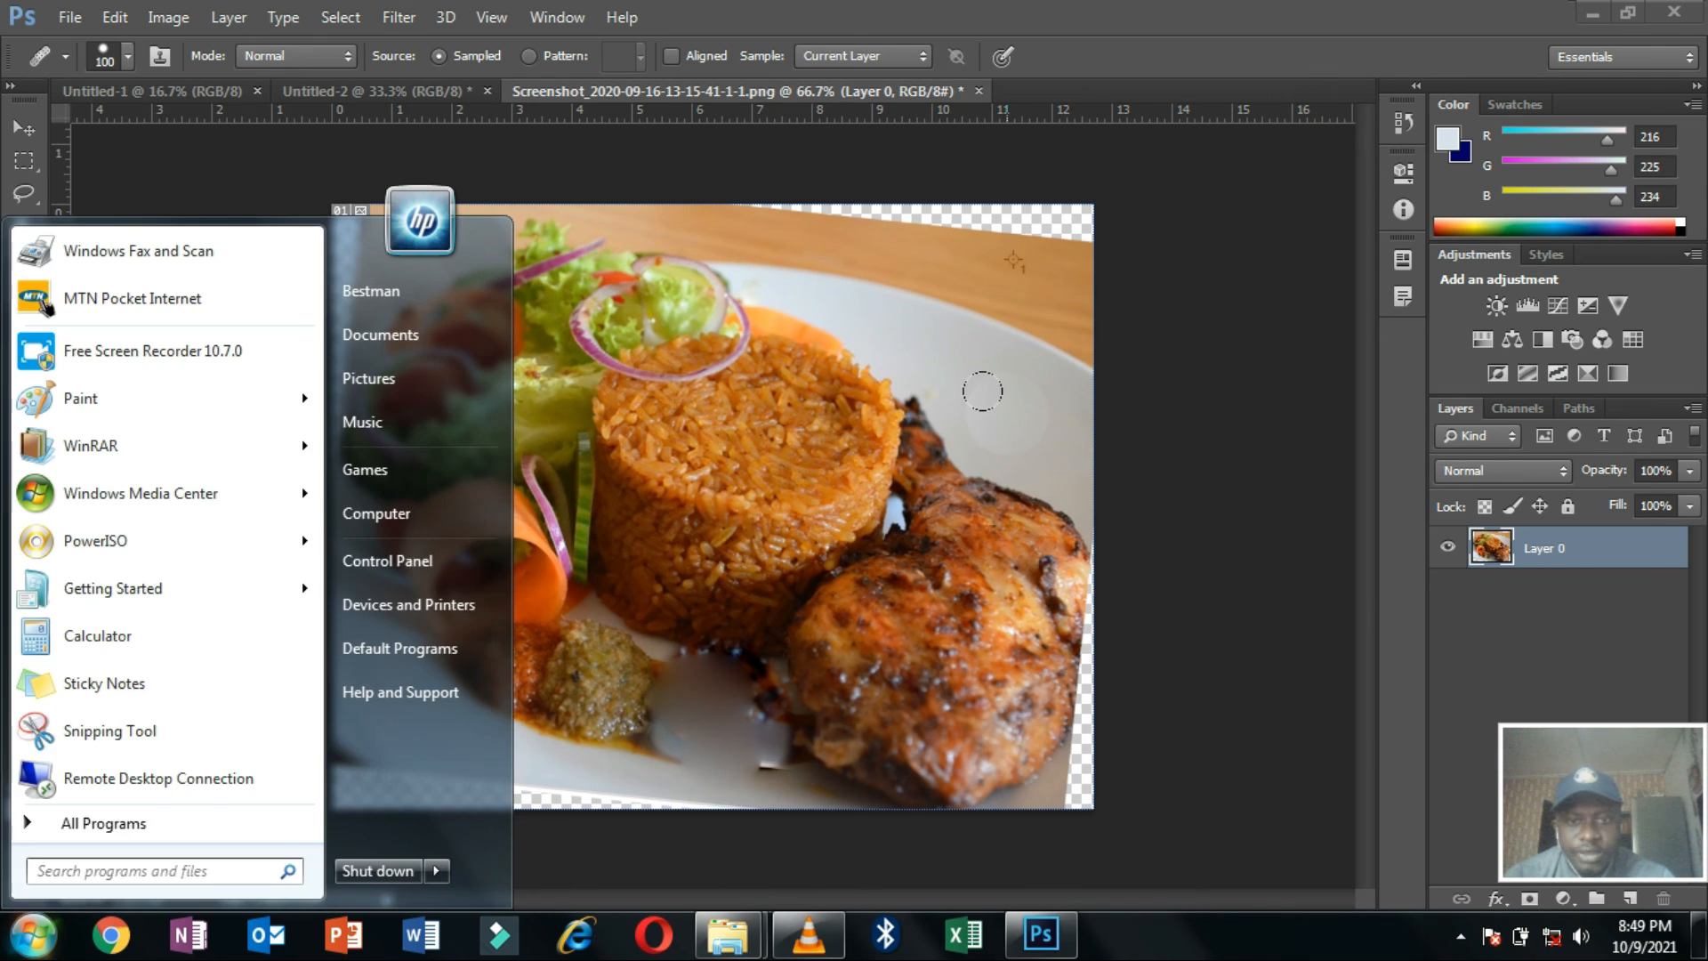
pyautogui.press('super')
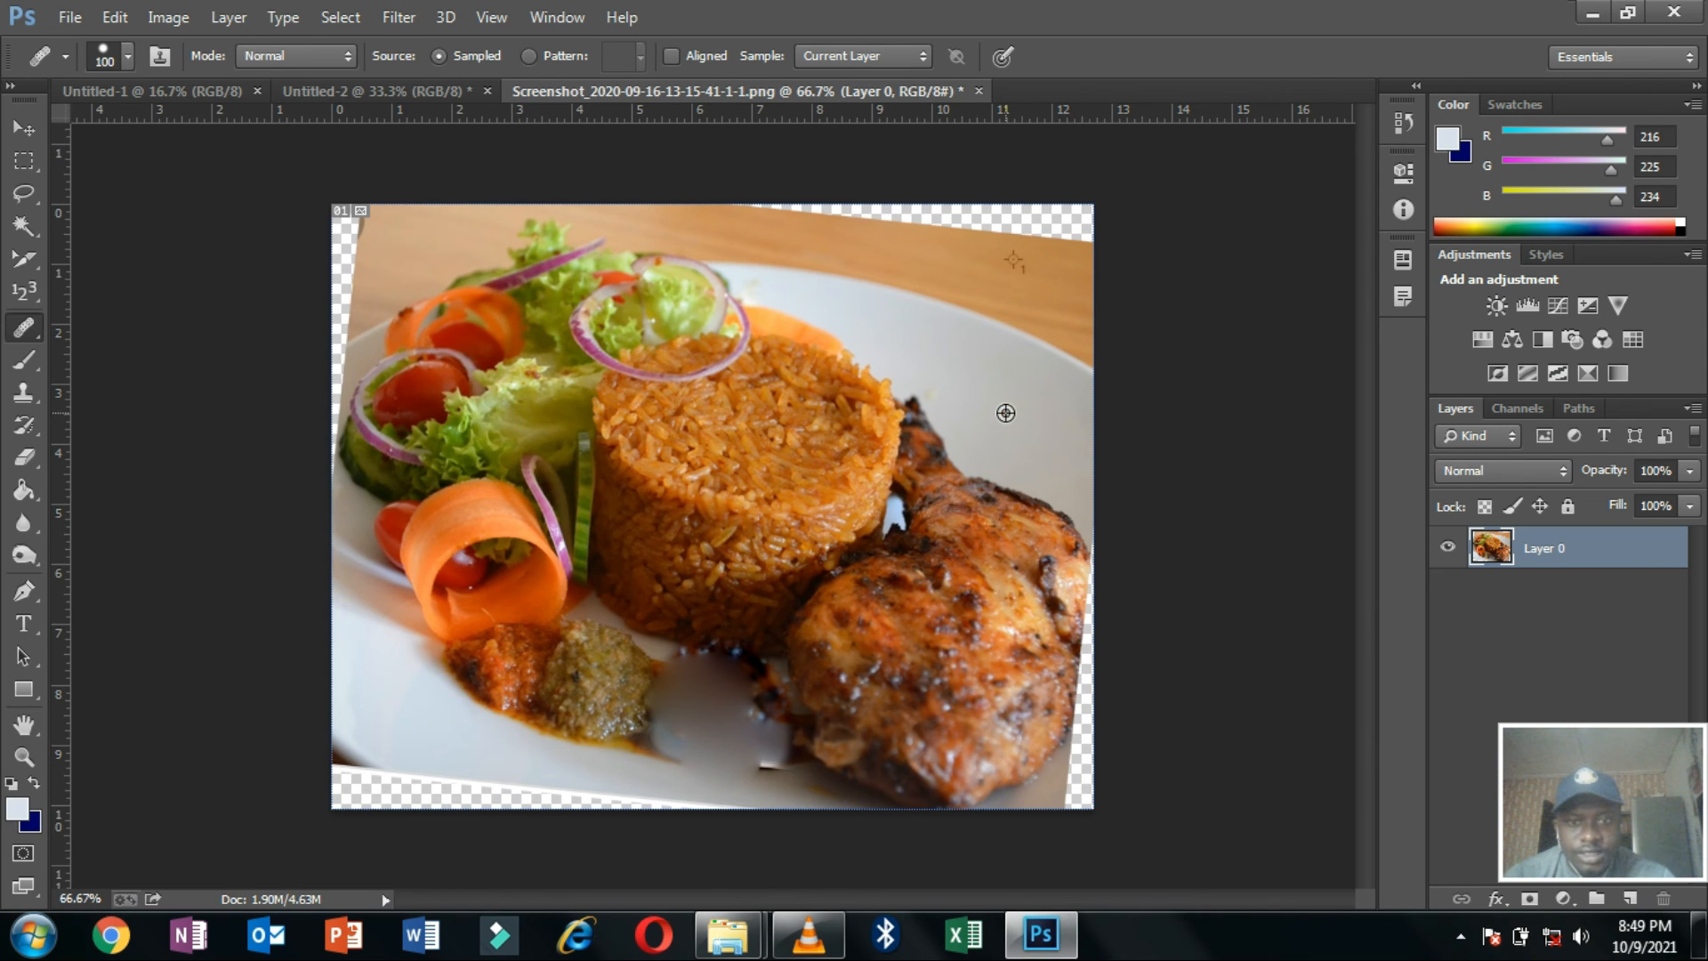
# Heal the dark sauce's edge beside the chicken, and cover the lower part of the green sauce with texture sampled from the plate's lower left.
pyautogui.click(763, 705)
pyautogui.keyDown('alt'); pyautogui.click(403, 717); pyautogui.keyUp('alt')
pyautogui.click(592, 715)
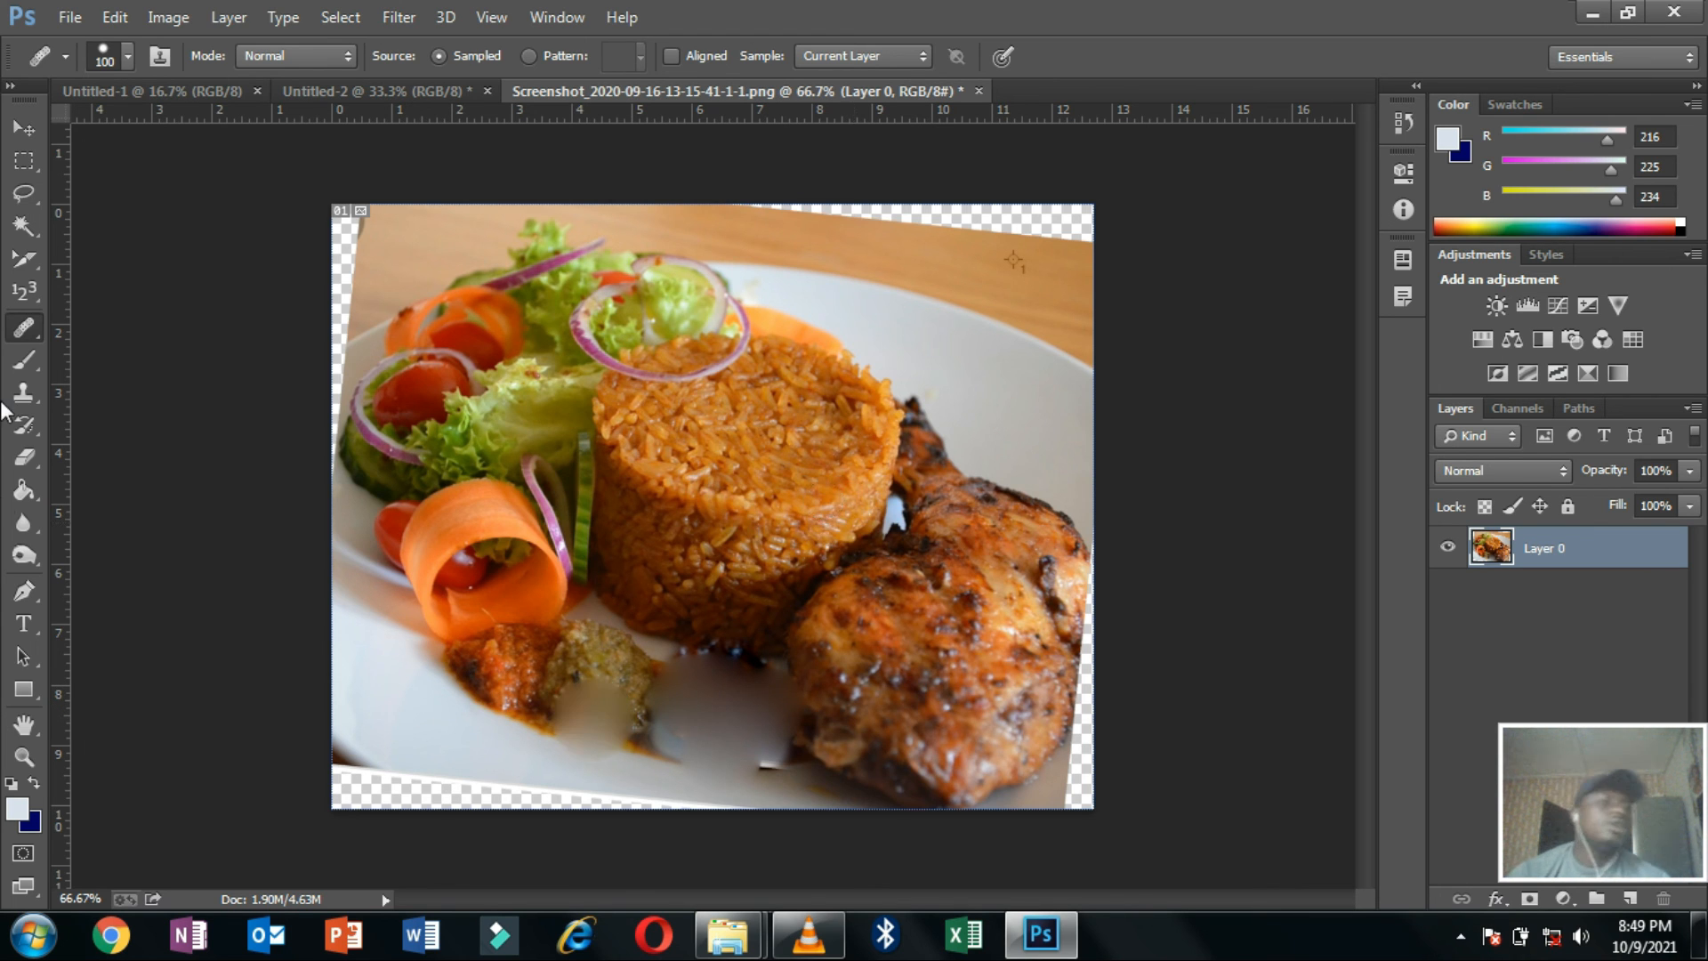
# Set the foreground color to dark navy (RGB 0, 0, 51) and paint over the rice and the plate behind it with the Brush Tool at size 200.
pyautogui.rightClick(14, 364)
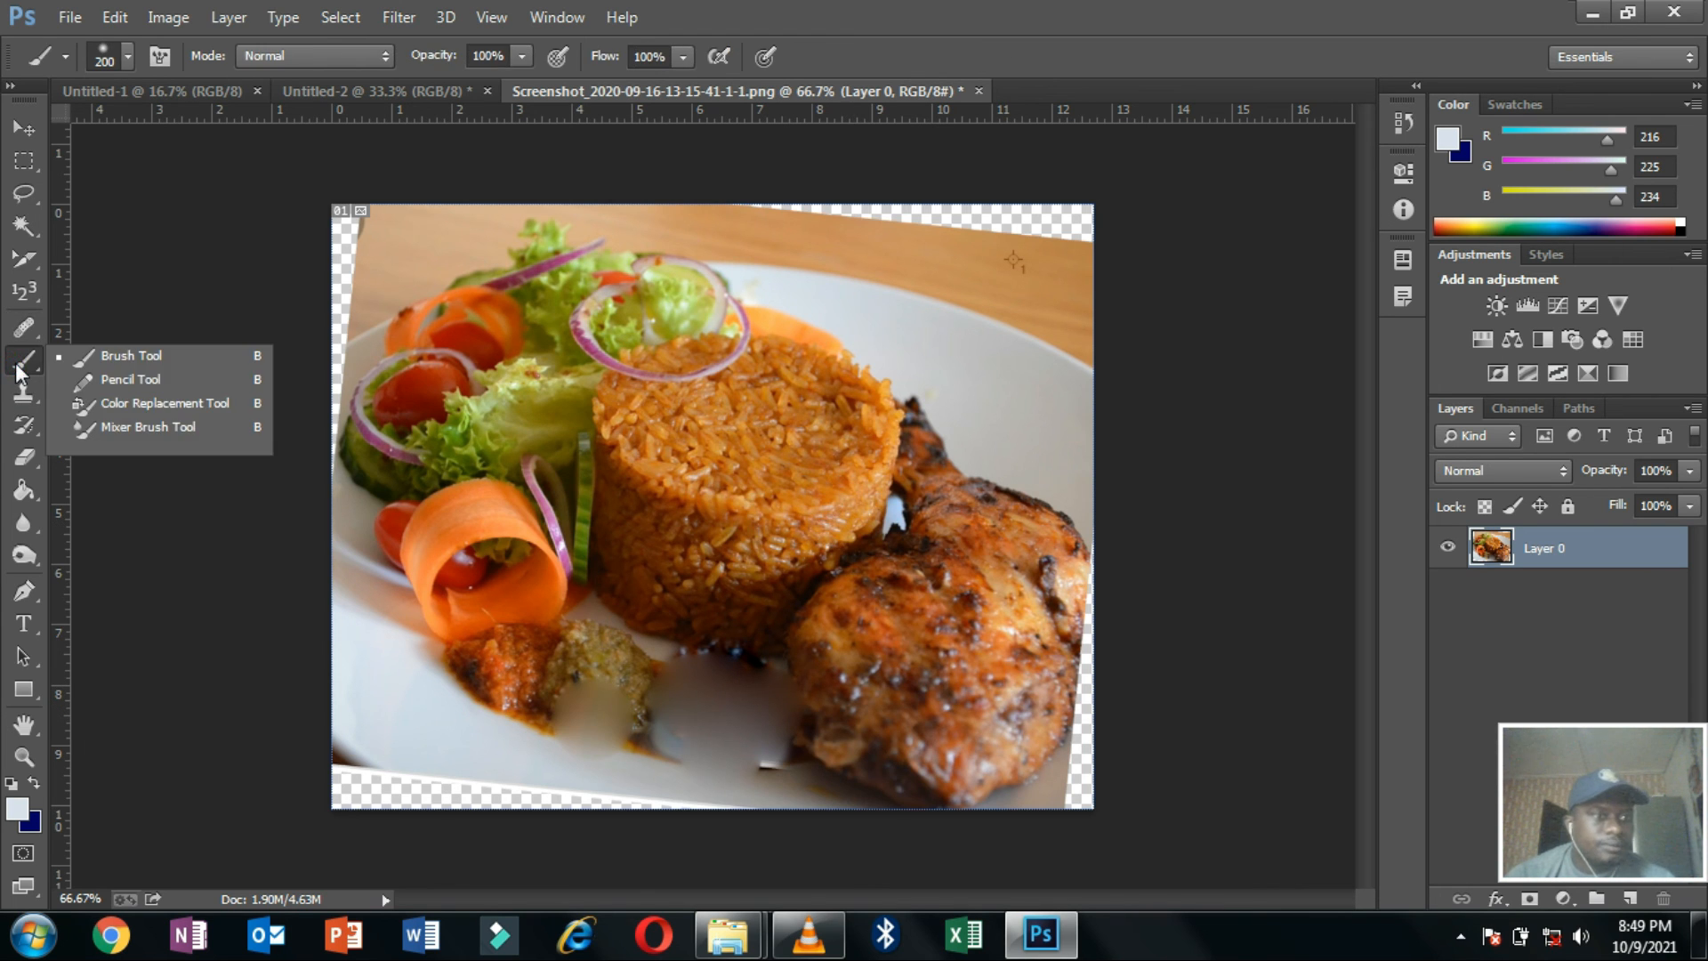
pyautogui.click(119, 355)
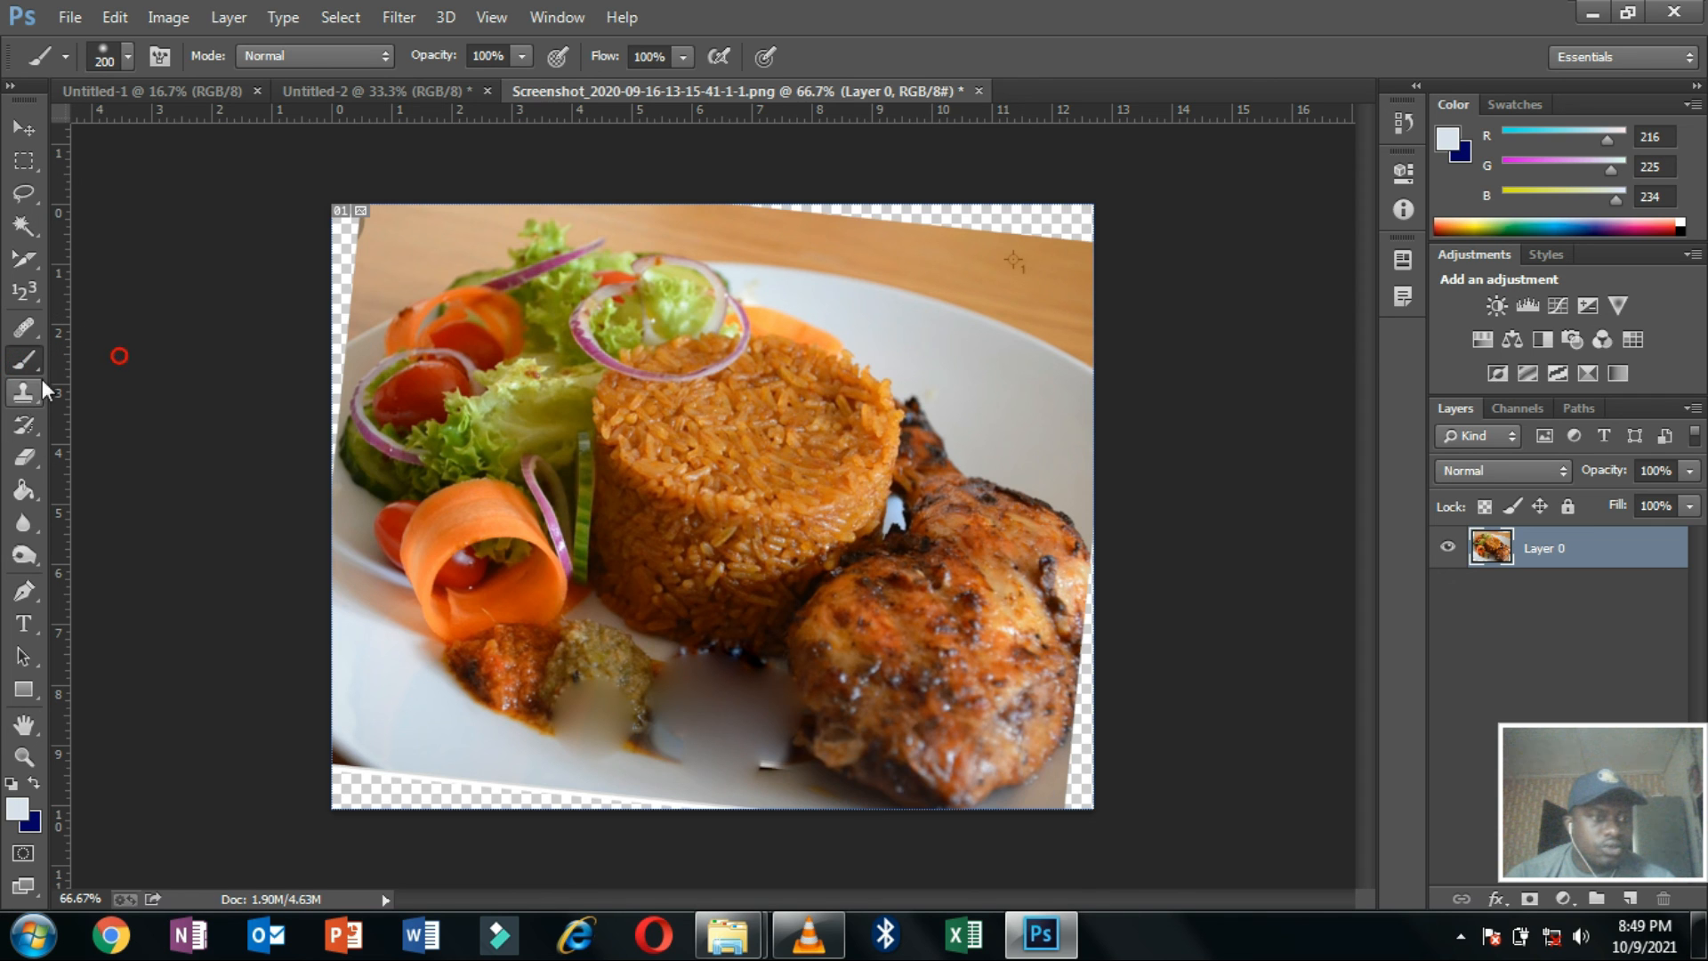
pyautogui.click(12, 813)
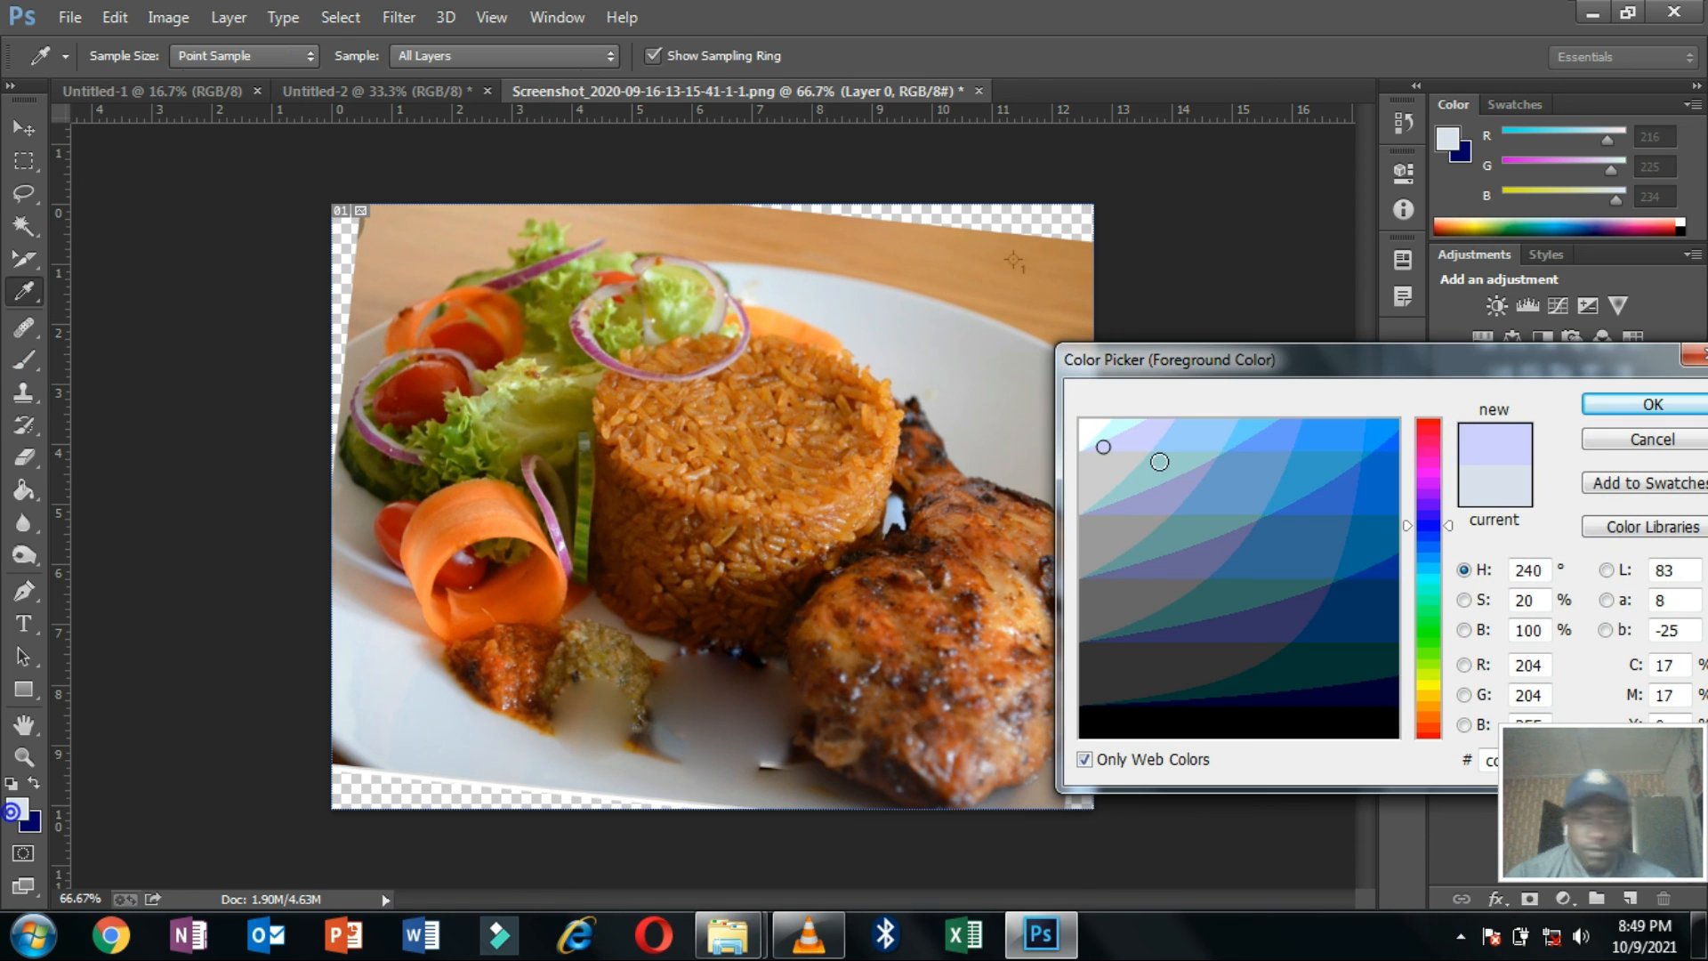
pyautogui.click(1333, 692)
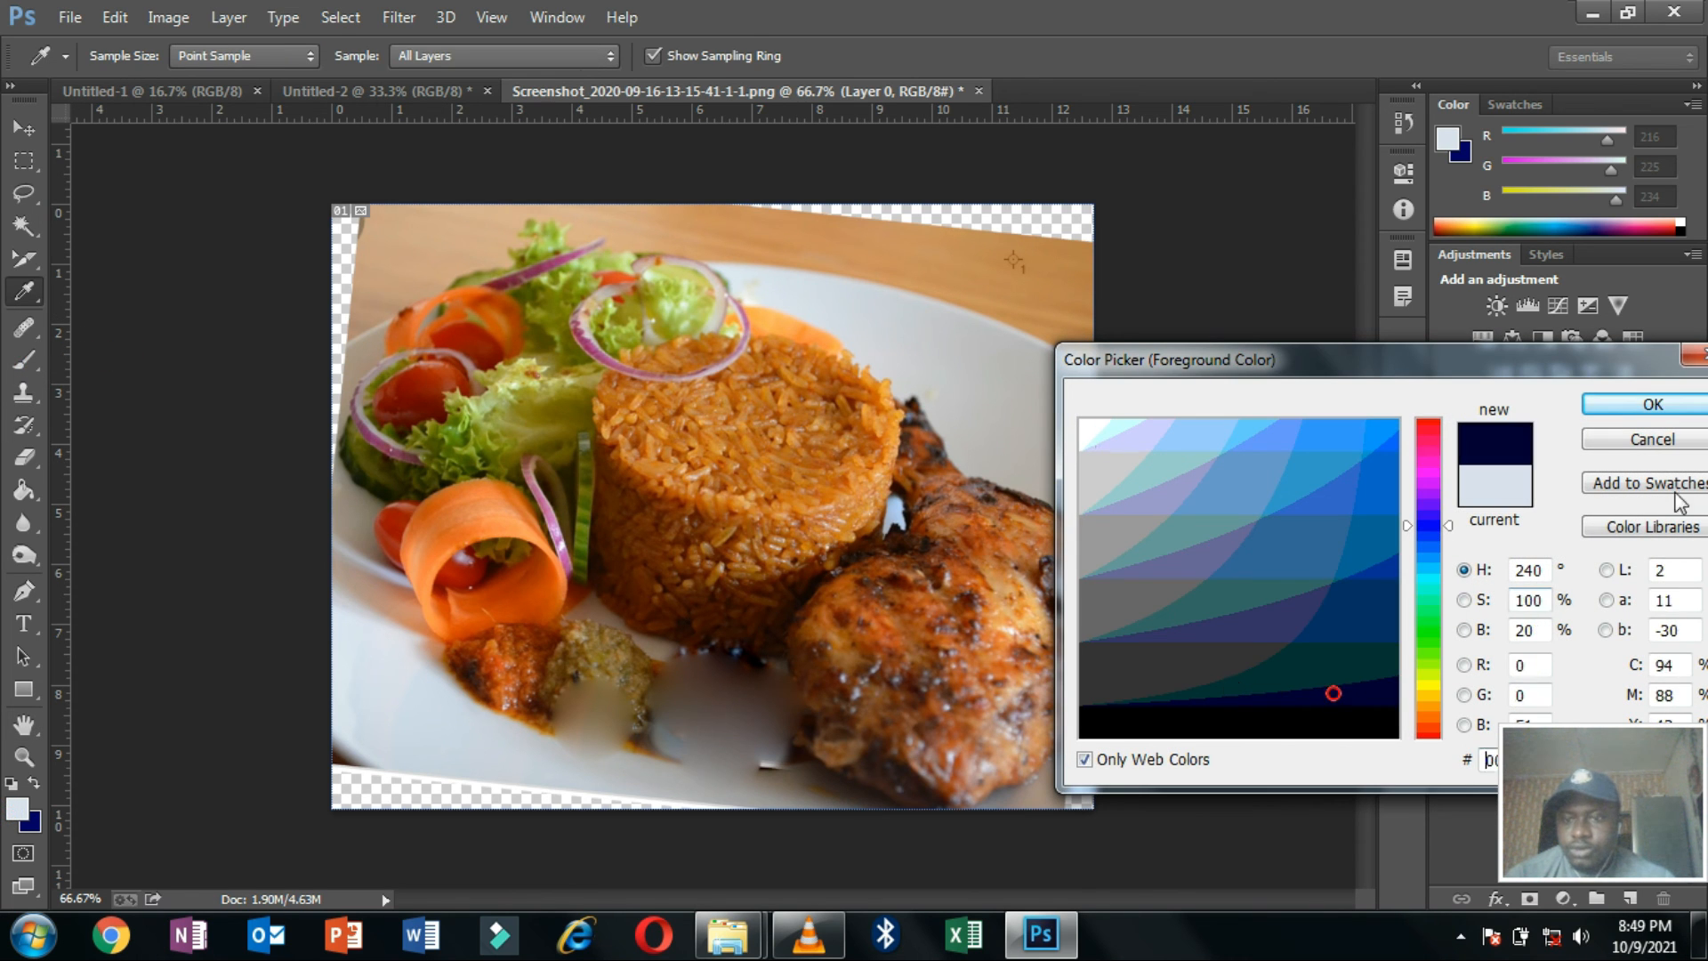
pyautogui.click(1652, 404)
pyautogui.click(778, 444)
pyautogui.moveTo(778, 444); pyautogui.dragTo(779, 444)
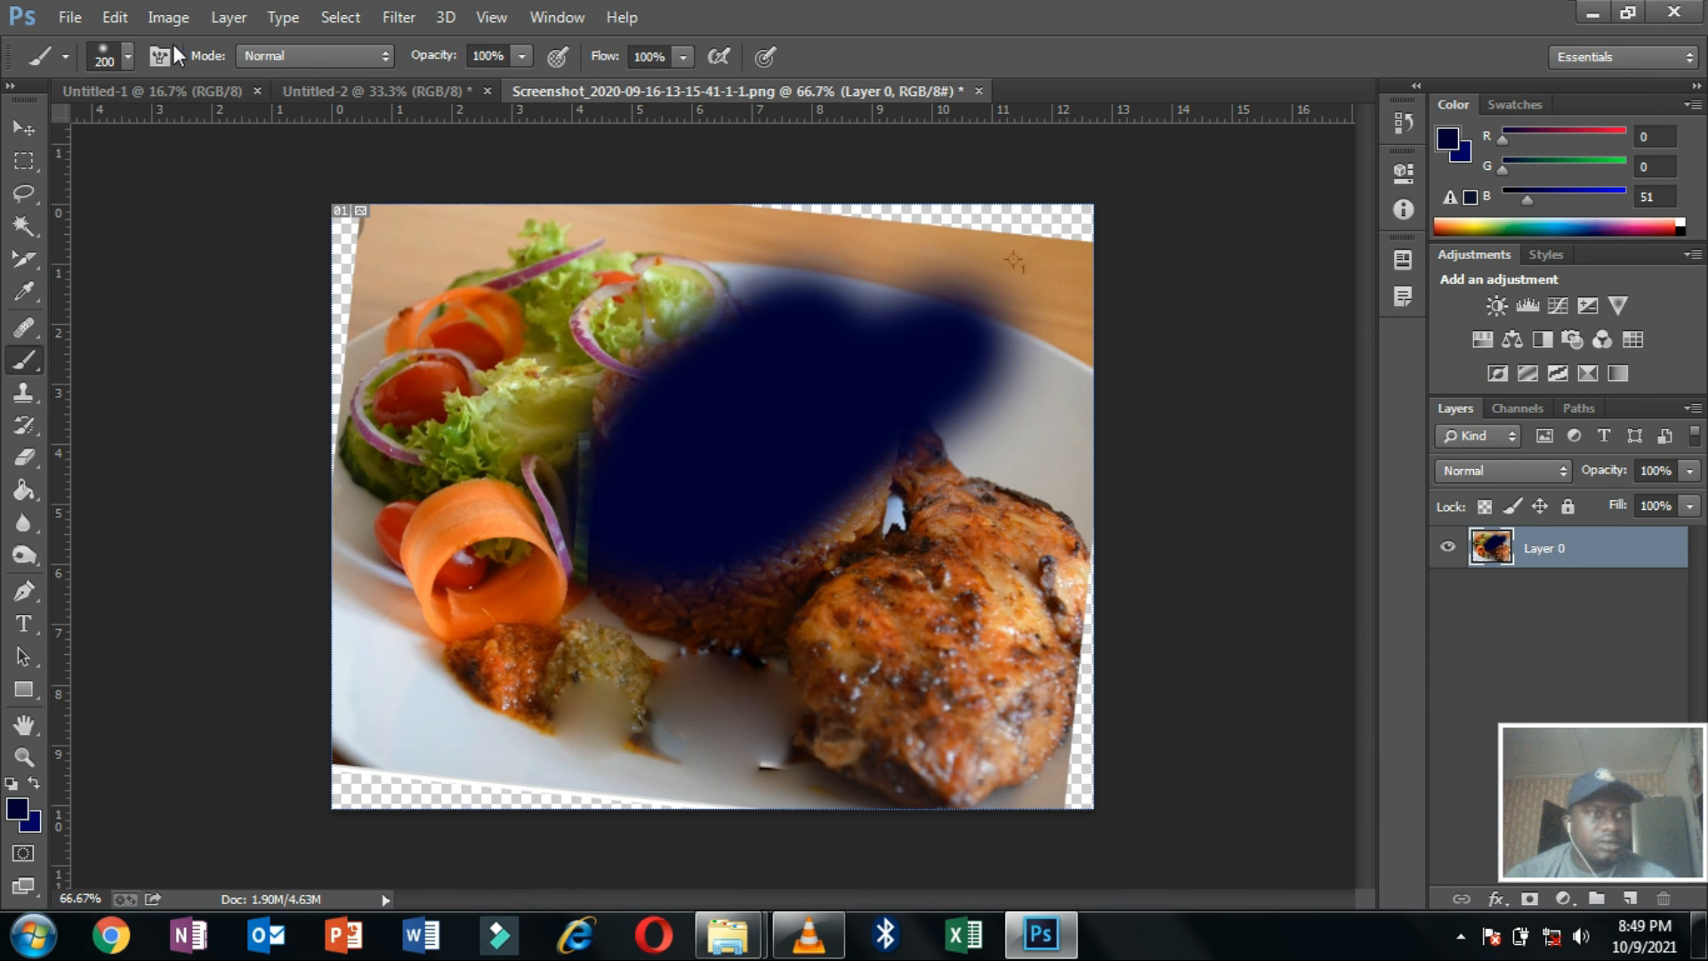
# Paint over the chicken and the sauces with a hard round brush at 200 px and 100% hardness.
pyautogui.click(124, 57)
pyautogui.click(91, 250)
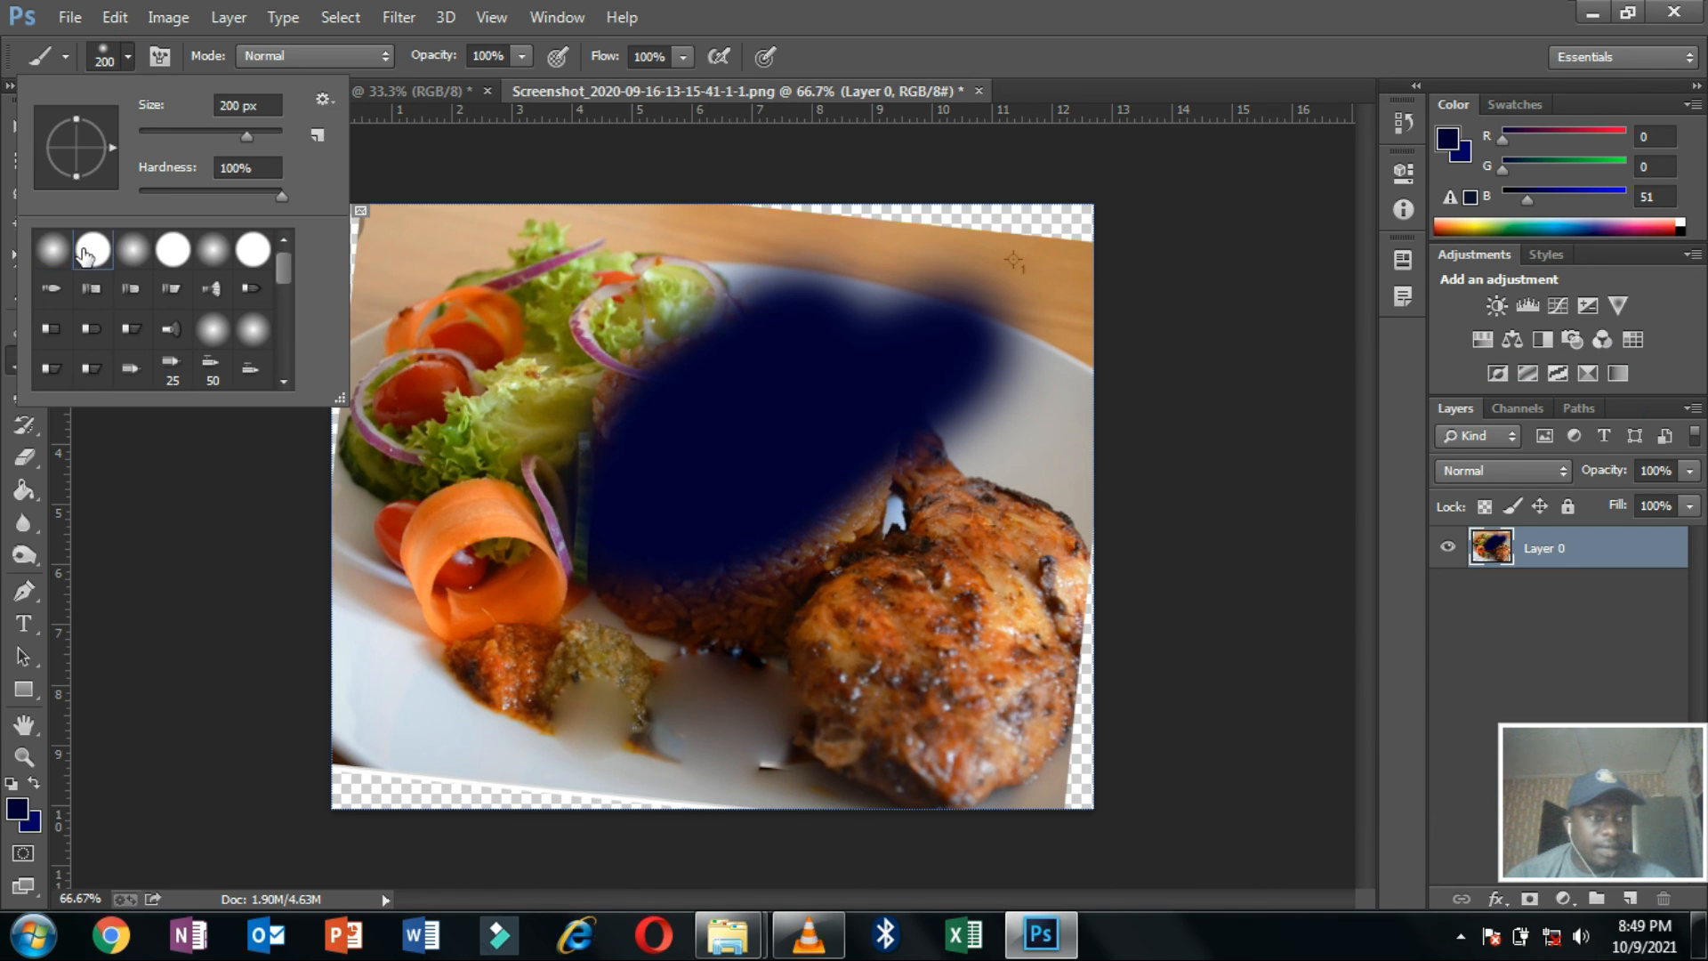
pyautogui.moveTo(734, 630)
pyautogui.mouseDown()
pyautogui.moveTo(1023, 551)
pyautogui.moveTo(845, 476)
pyautogui.mouseUp()
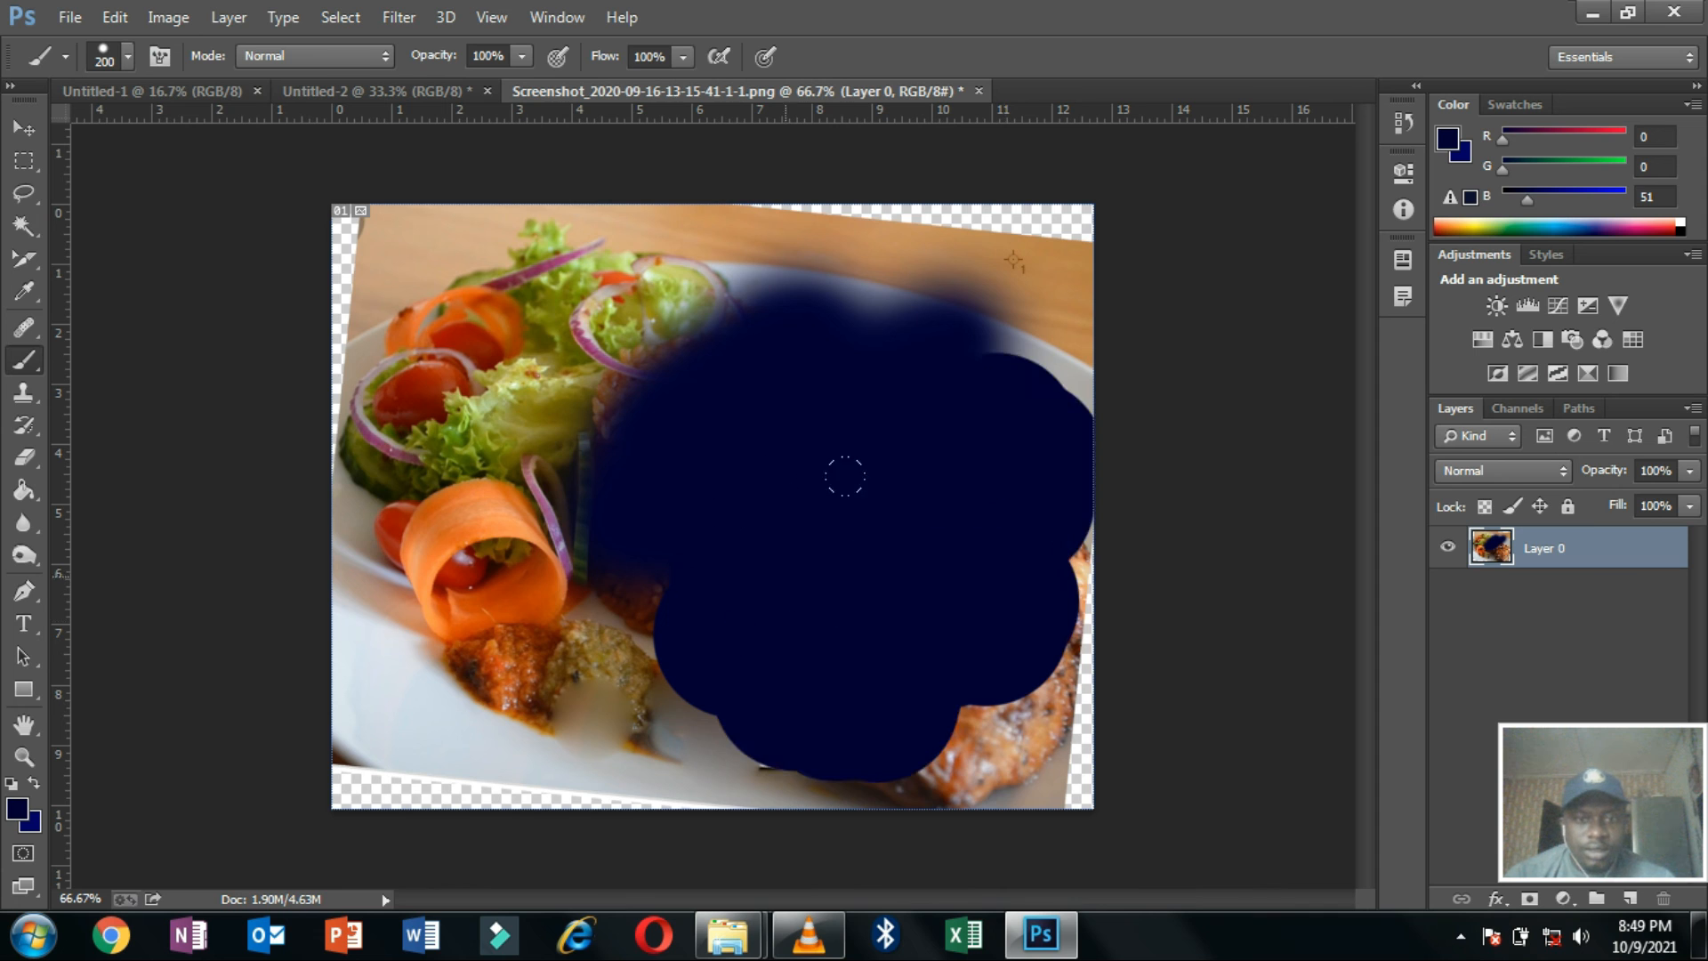
pyautogui.moveTo(866, 580); pyautogui.dragTo(477, 587)
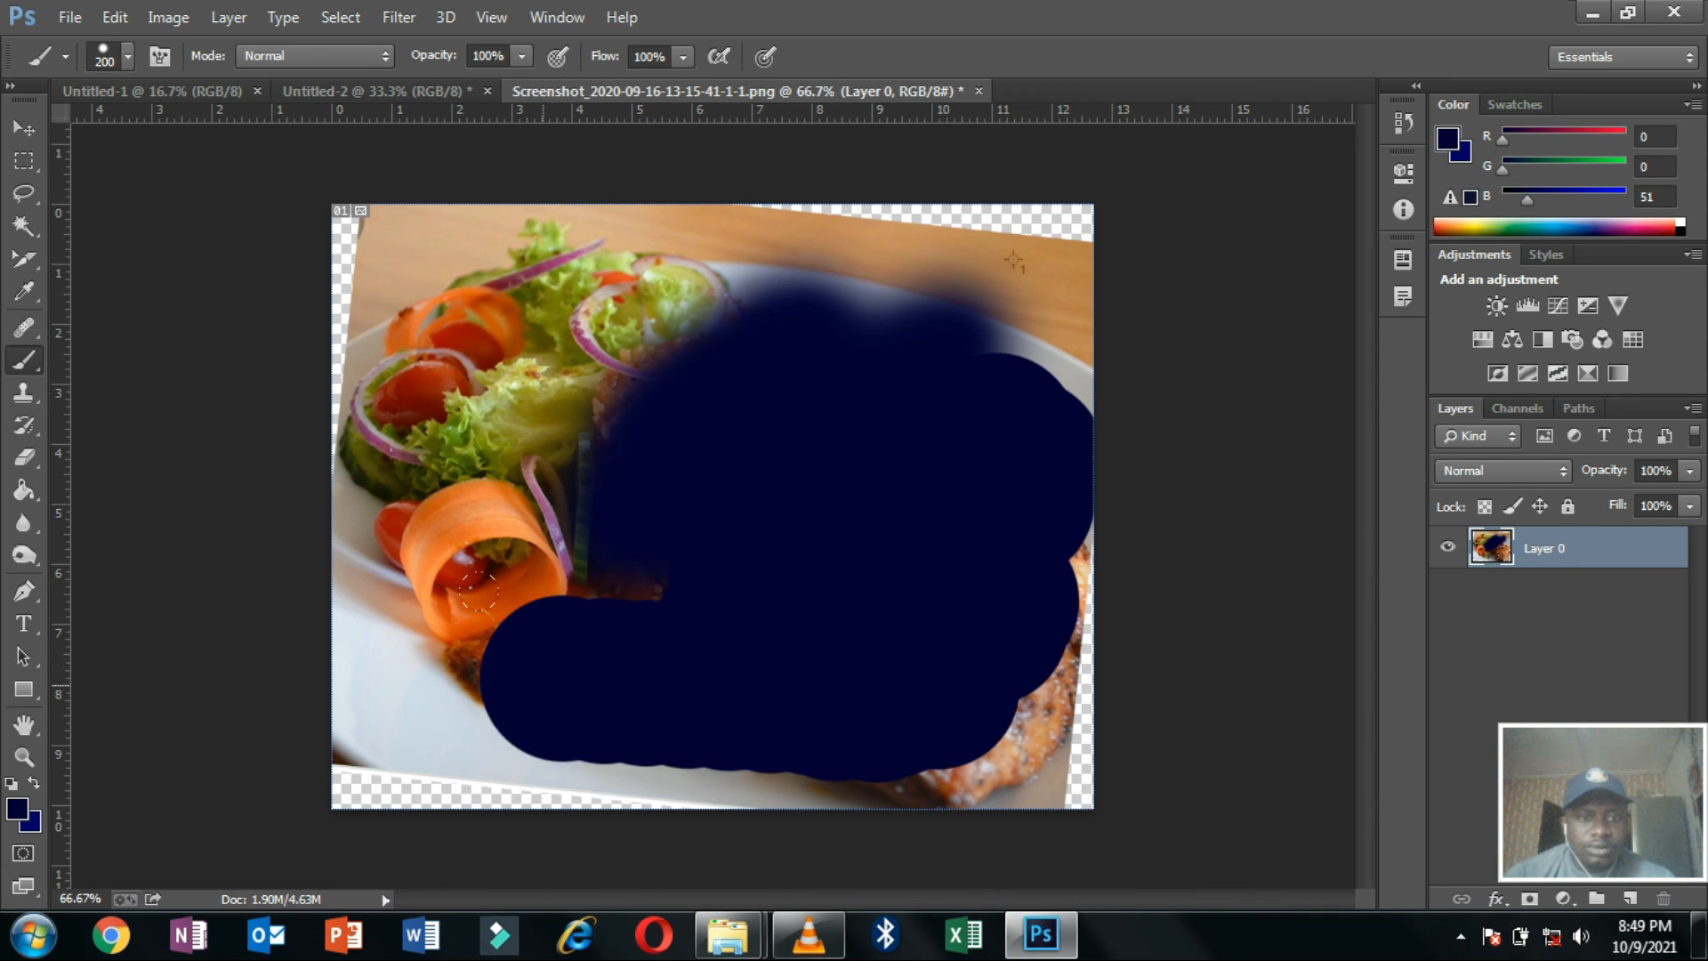
# Paint over the salad at the plate's upper left with a soft round brush at 200 px and 0% hardness.
pyautogui.click(125, 56)
pyautogui.click(43, 252)
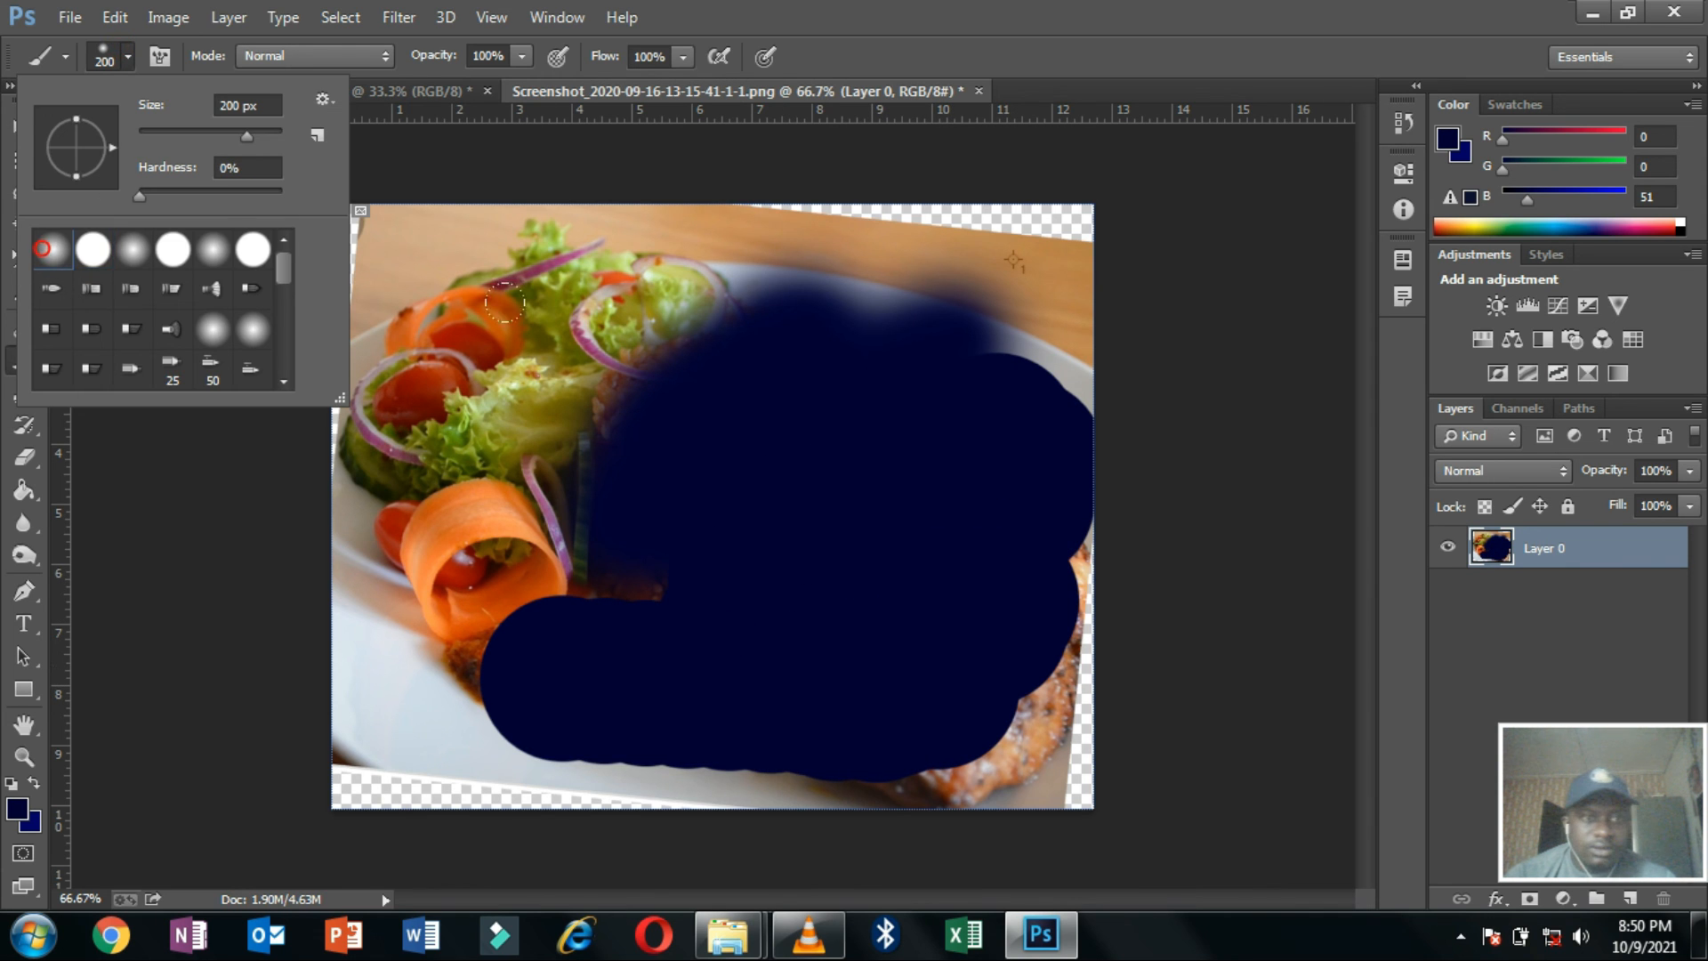
pyautogui.moveTo(483, 259)
pyautogui.mouseDown()
pyautogui.moveTo(574, 212)
pyautogui.moveTo(378, 371)
pyautogui.moveTo(387, 244)
pyautogui.moveTo(306, 412)
pyautogui.moveTo(420, 311)
pyautogui.moveTo(565, 232)
pyautogui.moveTo(487, 352)
pyautogui.moveTo(518, 346)
pyautogui.moveTo(491, 407)
pyautogui.mouseUp()
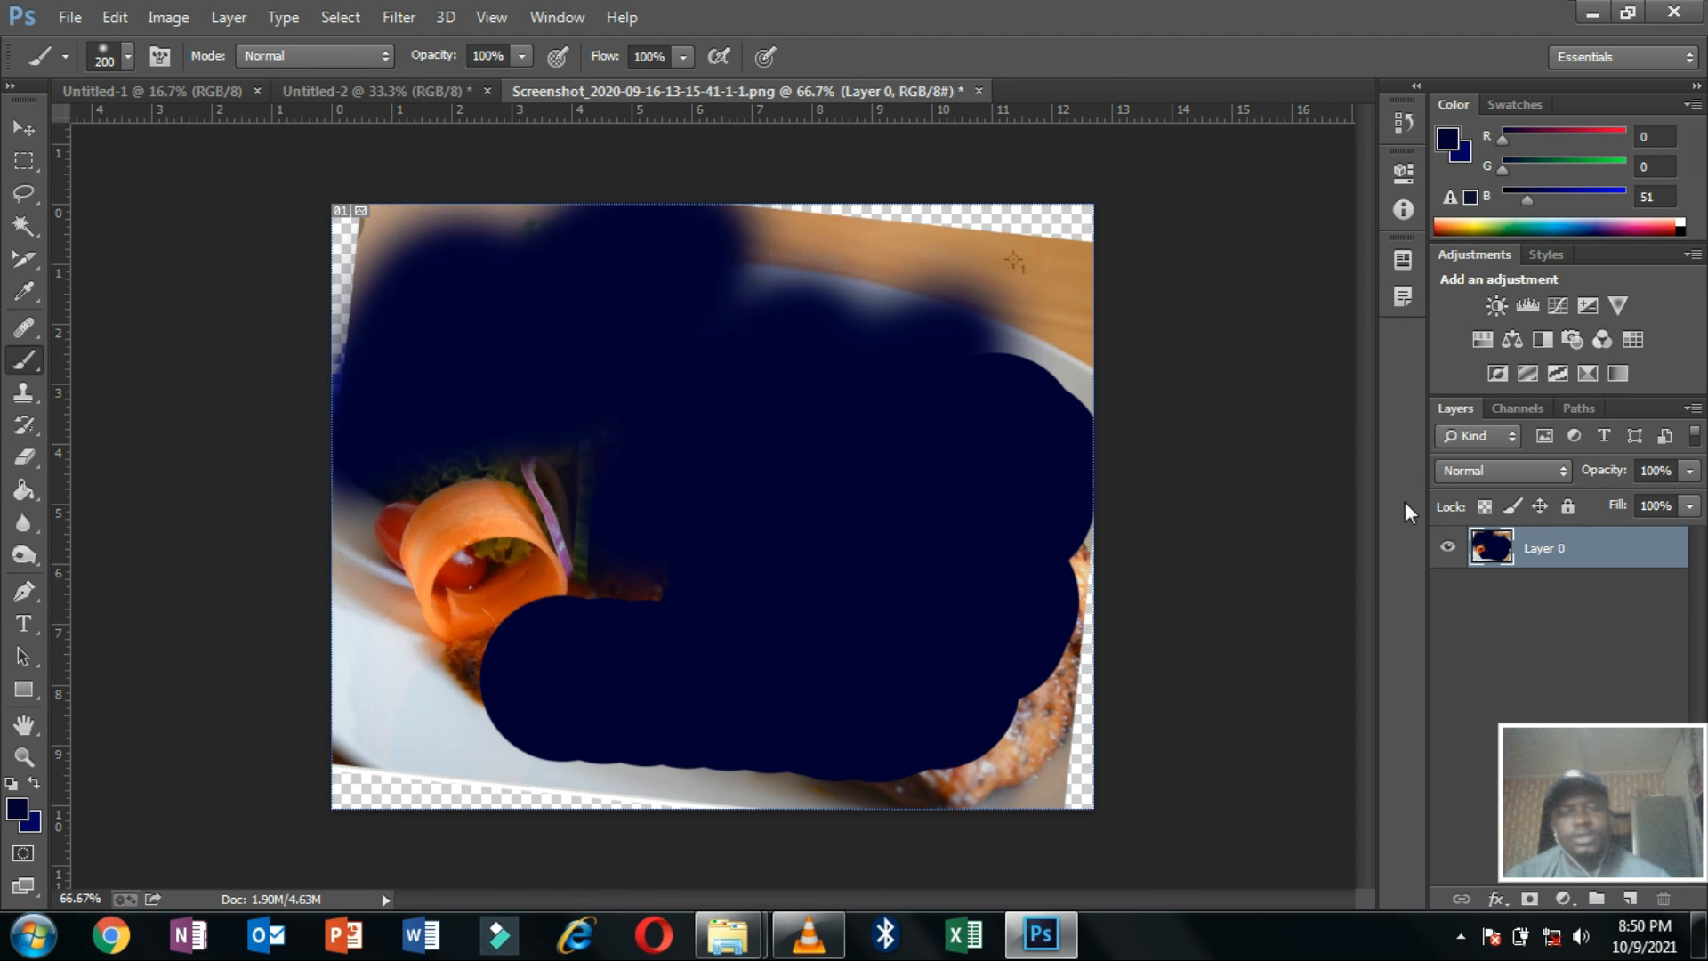
# Undo all the dark navy brush strokes on Layer 0, back to the unpainted rice, chicken and salad.
pyautogui.hotkey('ctrl', 'z')
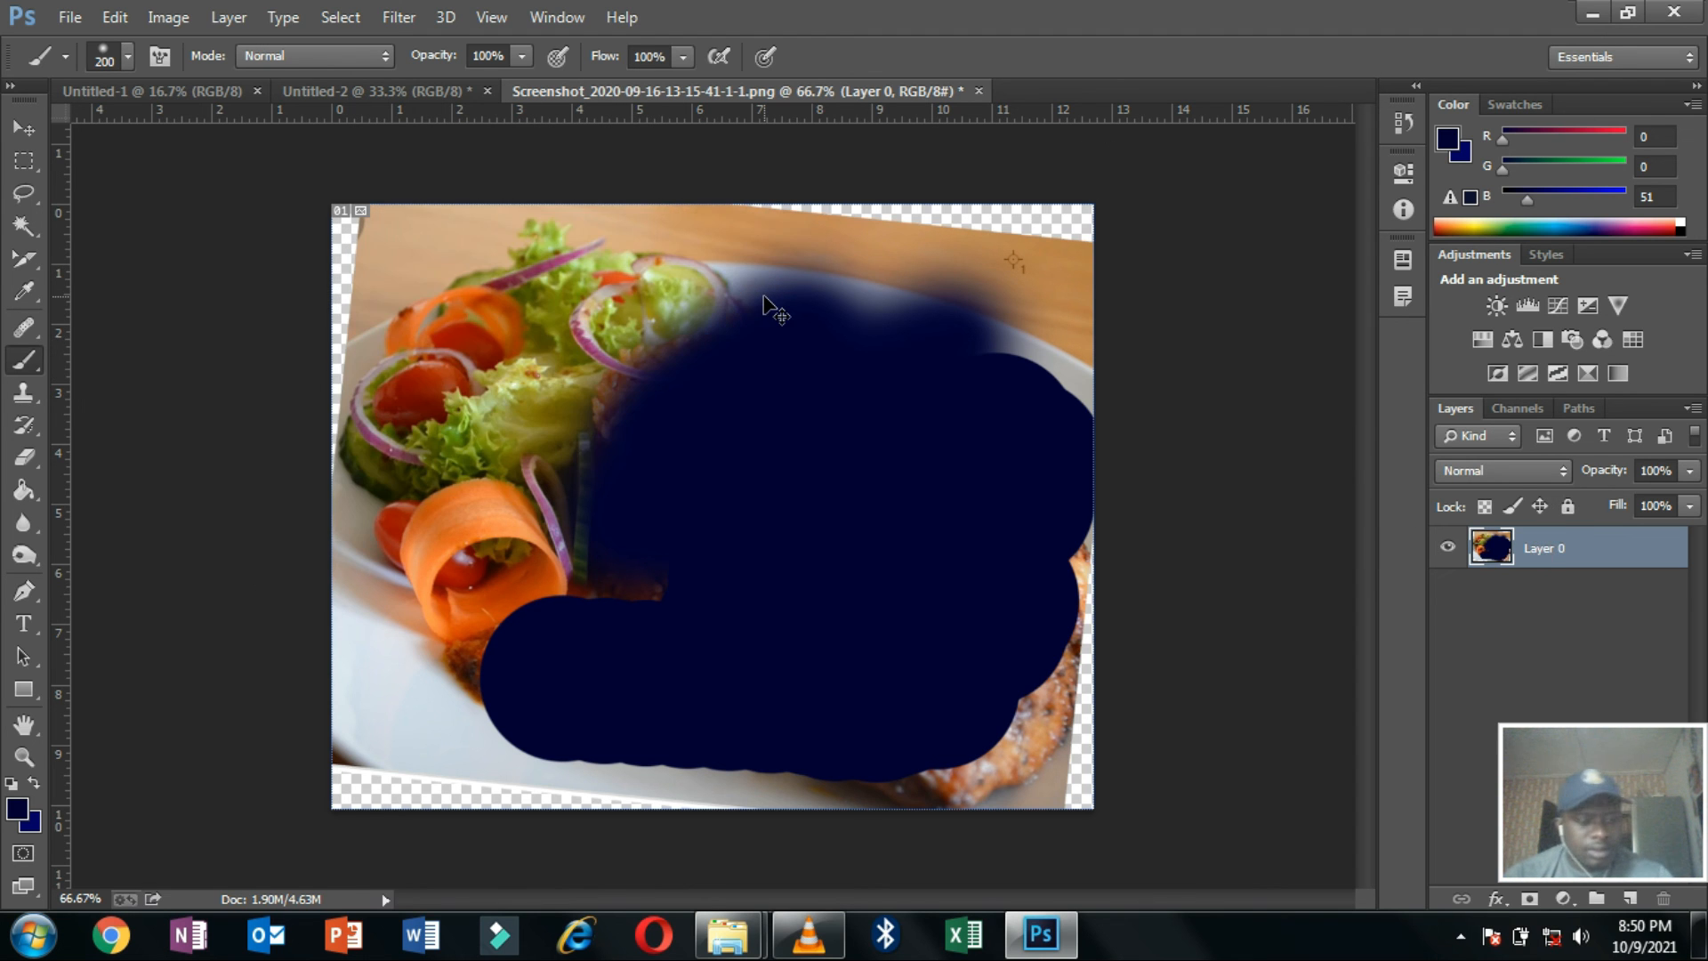
pyautogui.hotkey('ctrl', 'alt', 'z')
pyautogui.hotkey('ctrl', 'alt', 'z')
pyautogui.hotkey('ctrl', 'z')
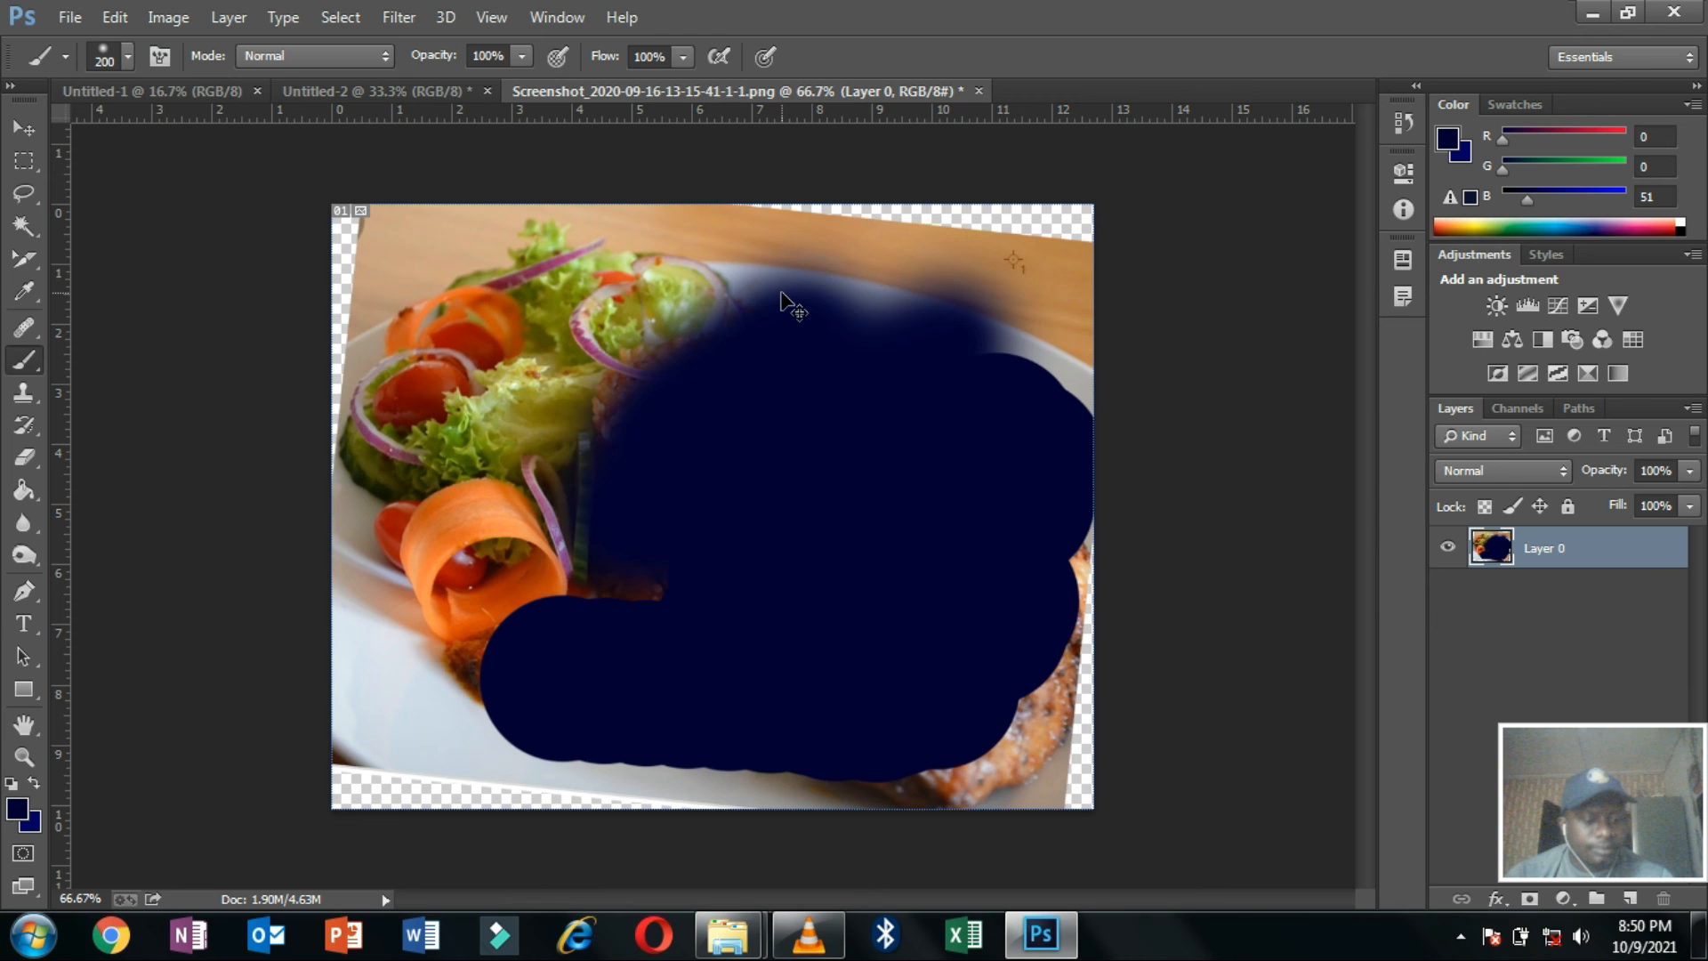
pyautogui.hotkey('ctrl', 'z')
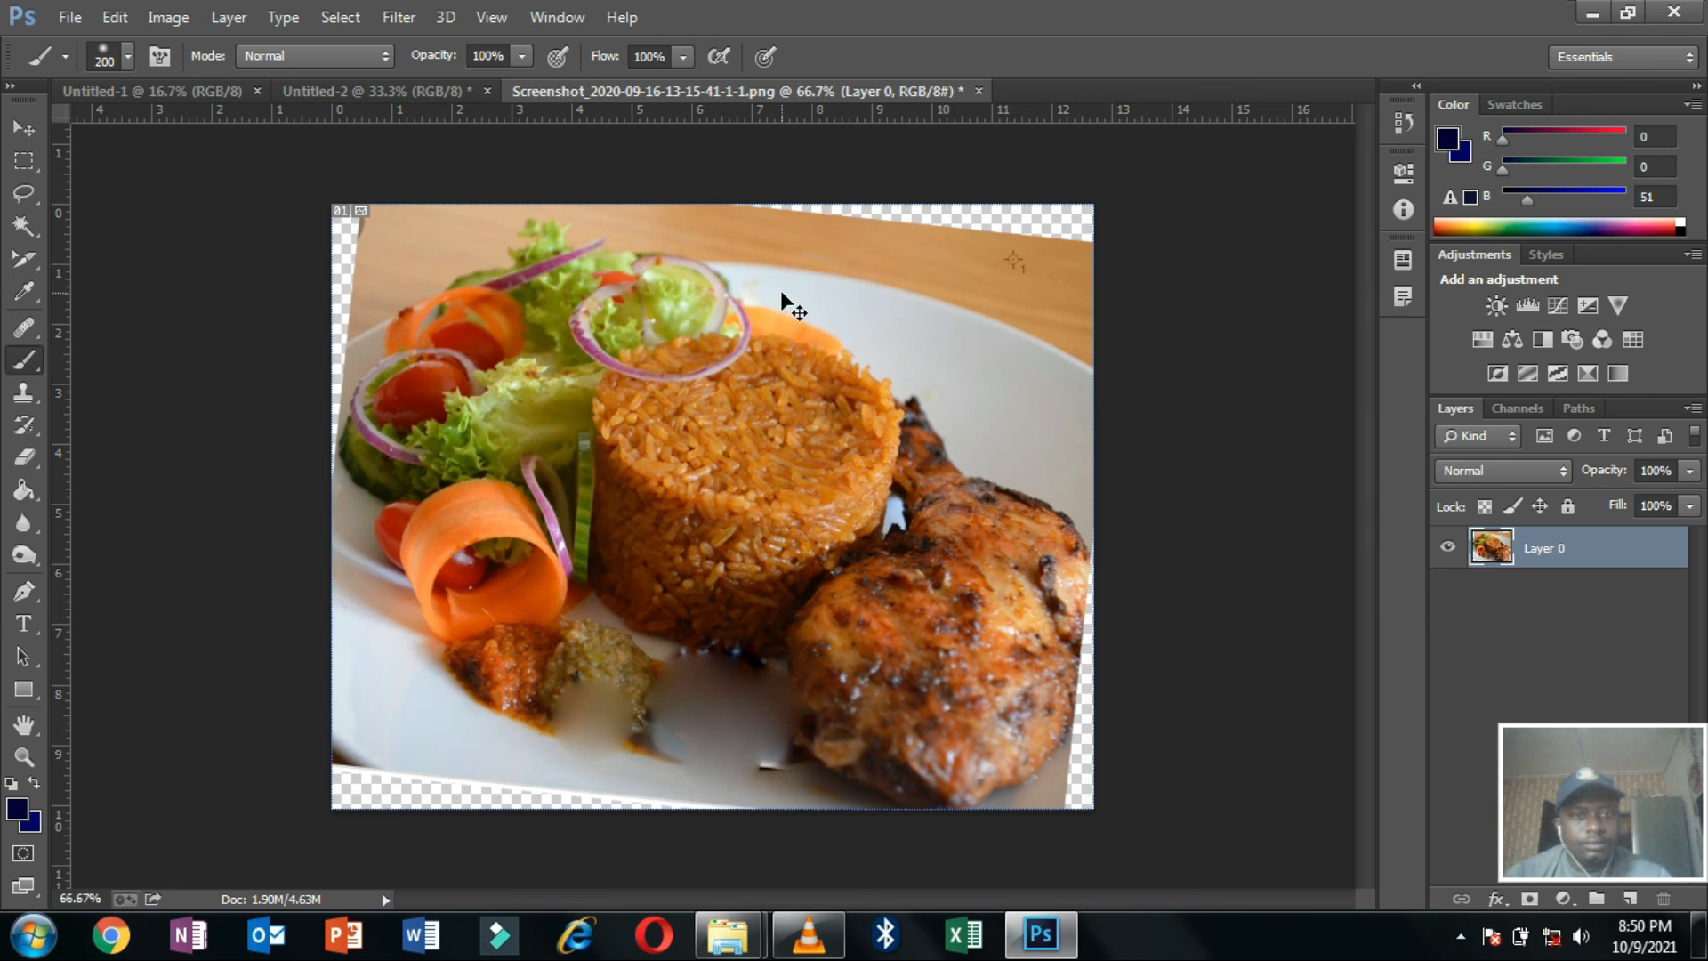
# Draw a winding freehand line across the plate, chicken and sauces with the Pencil Tool at size 1, and undo it.
pyautogui.click(18, 129)
pyautogui.moveTo(34, 365); pyautogui.dragTo(108, 382)
pyautogui.click(108, 386)
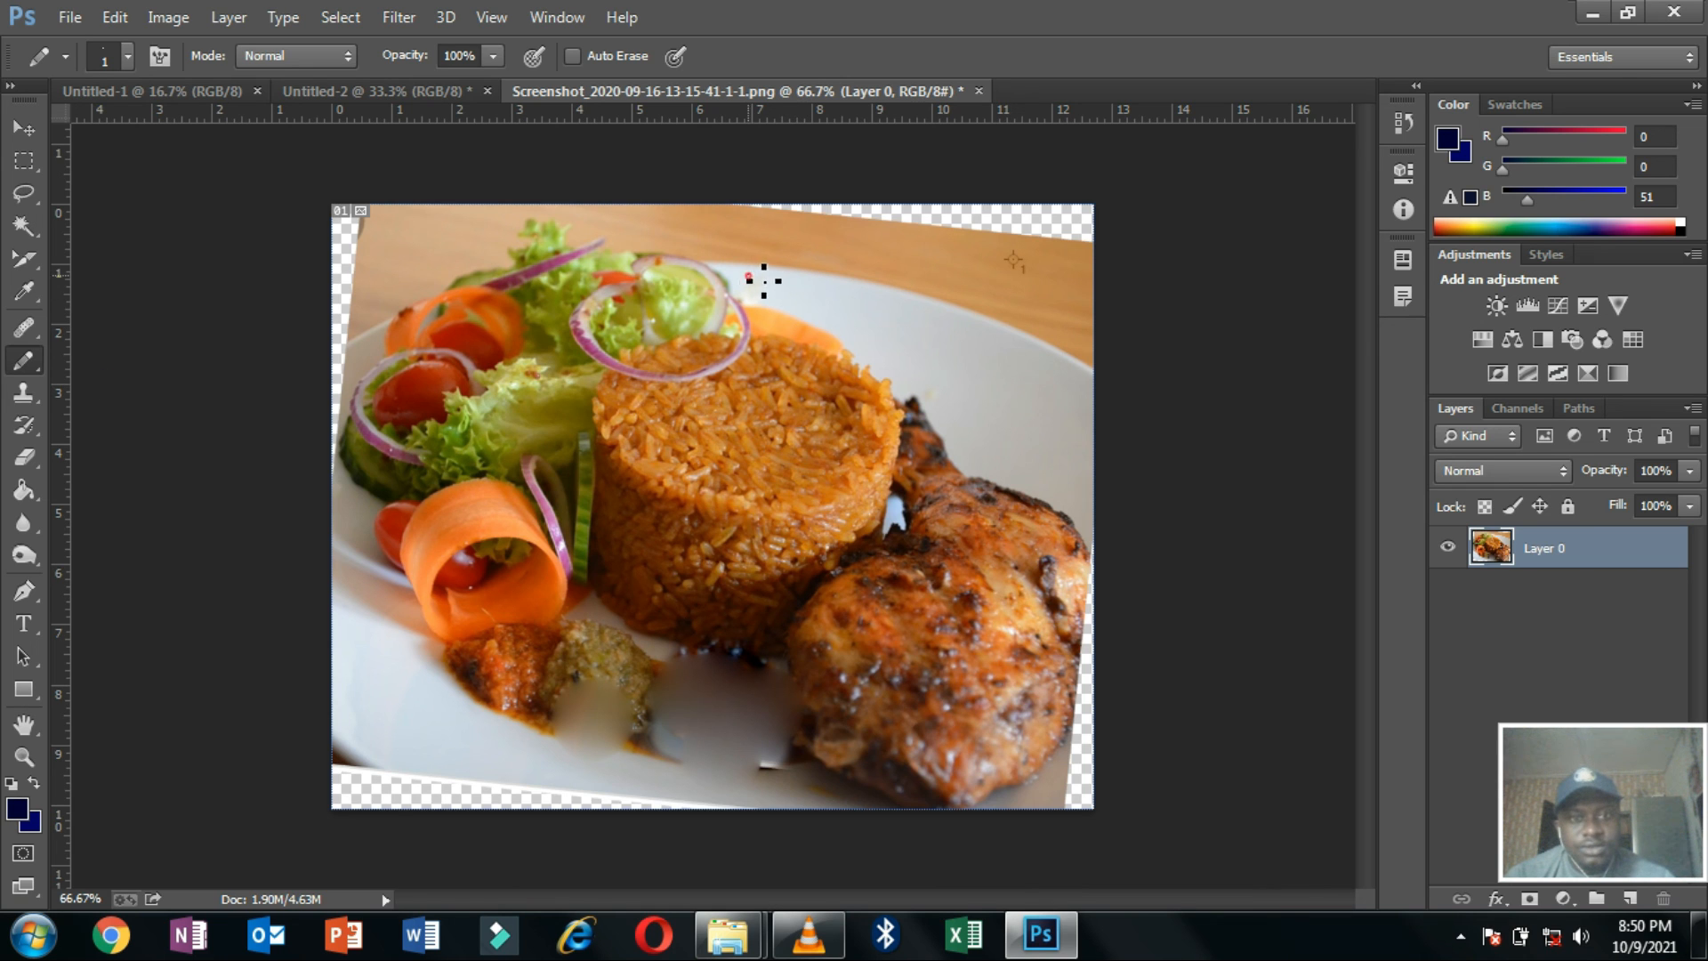
pyautogui.moveTo(856, 334); pyautogui.dragTo(920, 384)
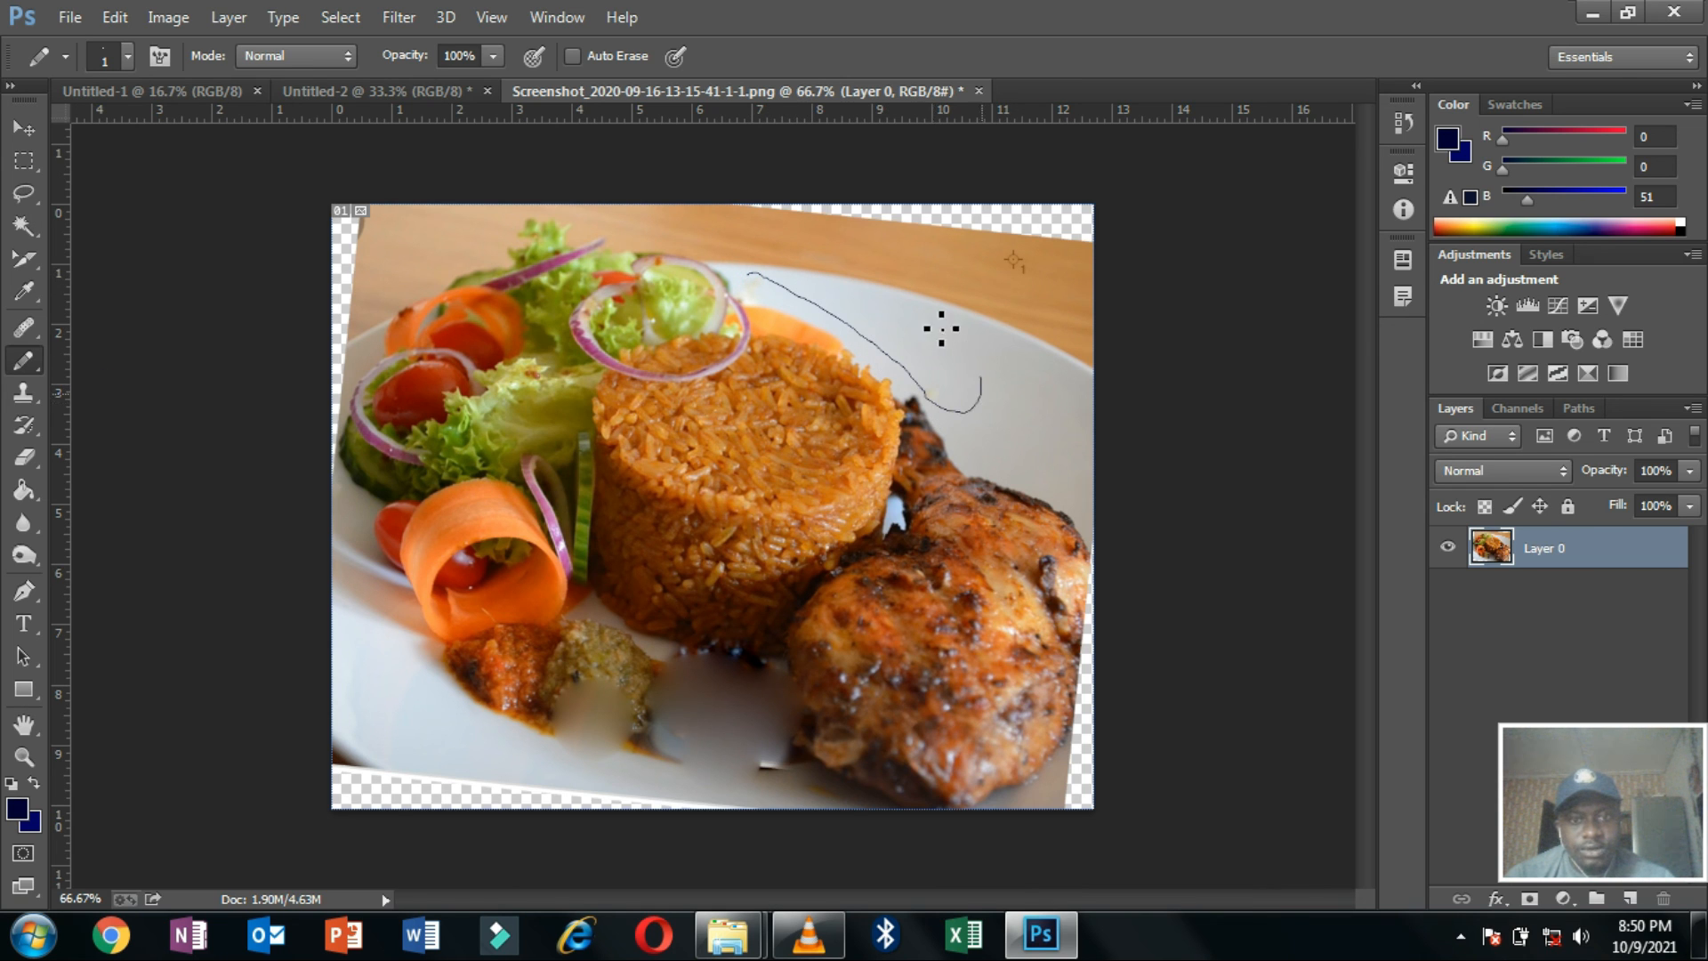
pyautogui.moveTo(946, 290)
pyautogui.mouseDown()
pyautogui.moveTo(1015, 450)
pyautogui.moveTo(846, 554)
pyautogui.moveTo(981, 609)
pyautogui.moveTo(700, 654)
pyautogui.moveTo(465, 732)
pyautogui.moveTo(702, 703)
pyautogui.mouseUp()
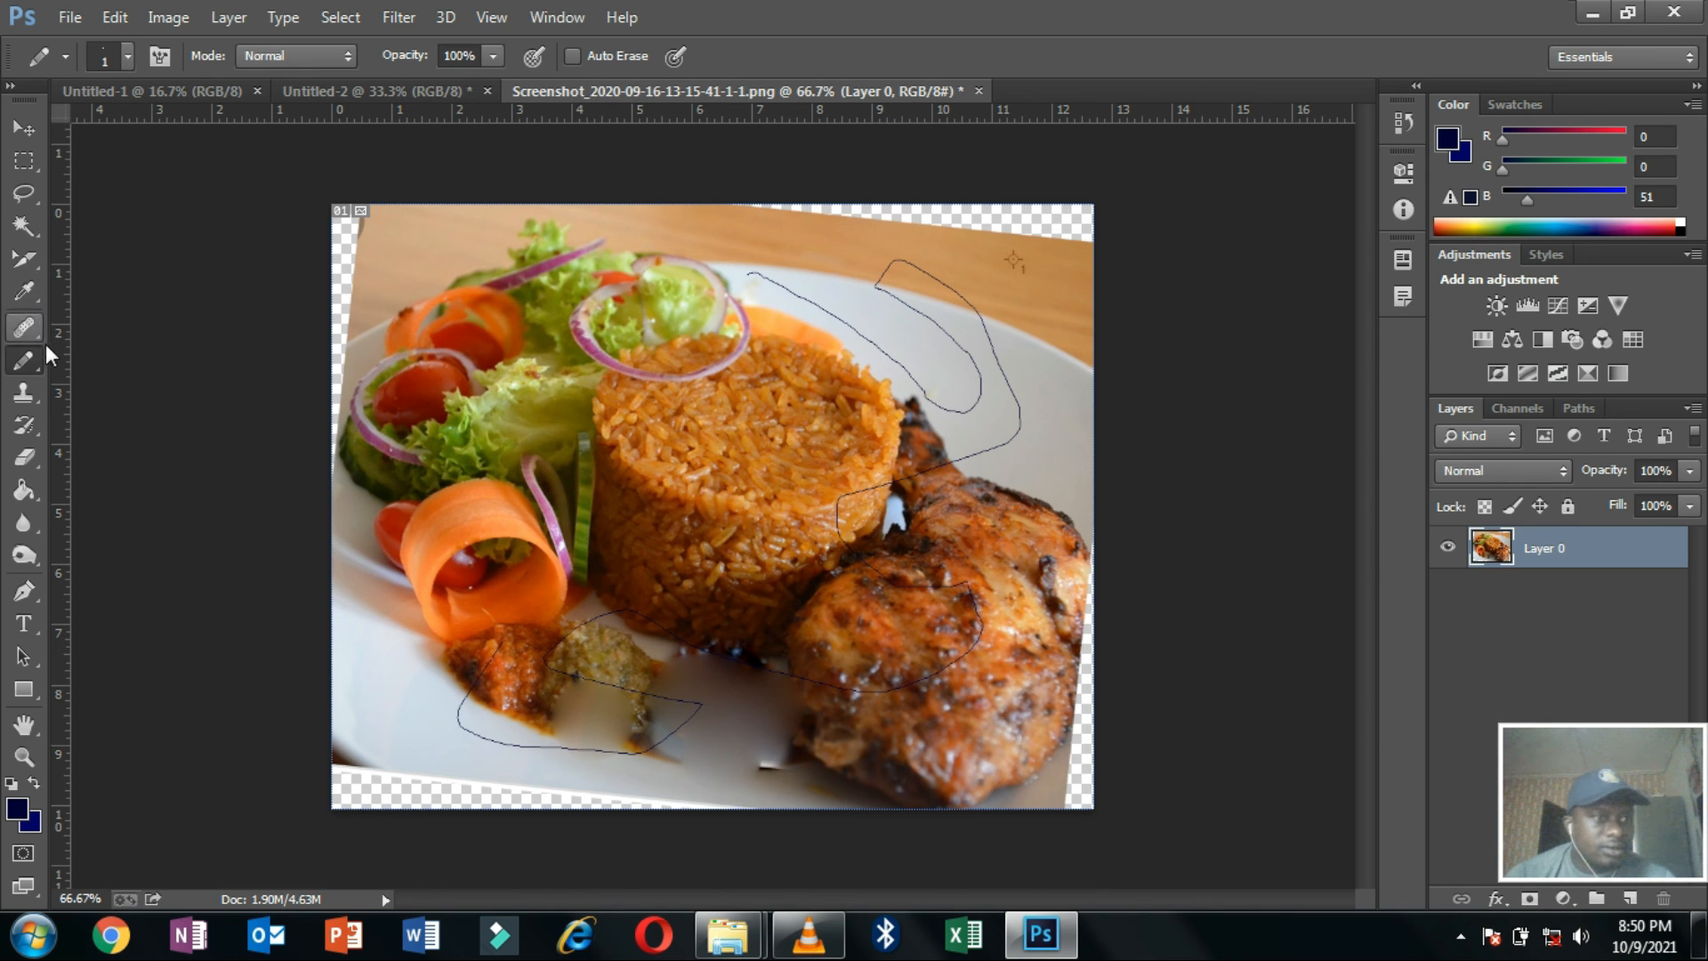
pyautogui.hotkey('ctrl', 'z')
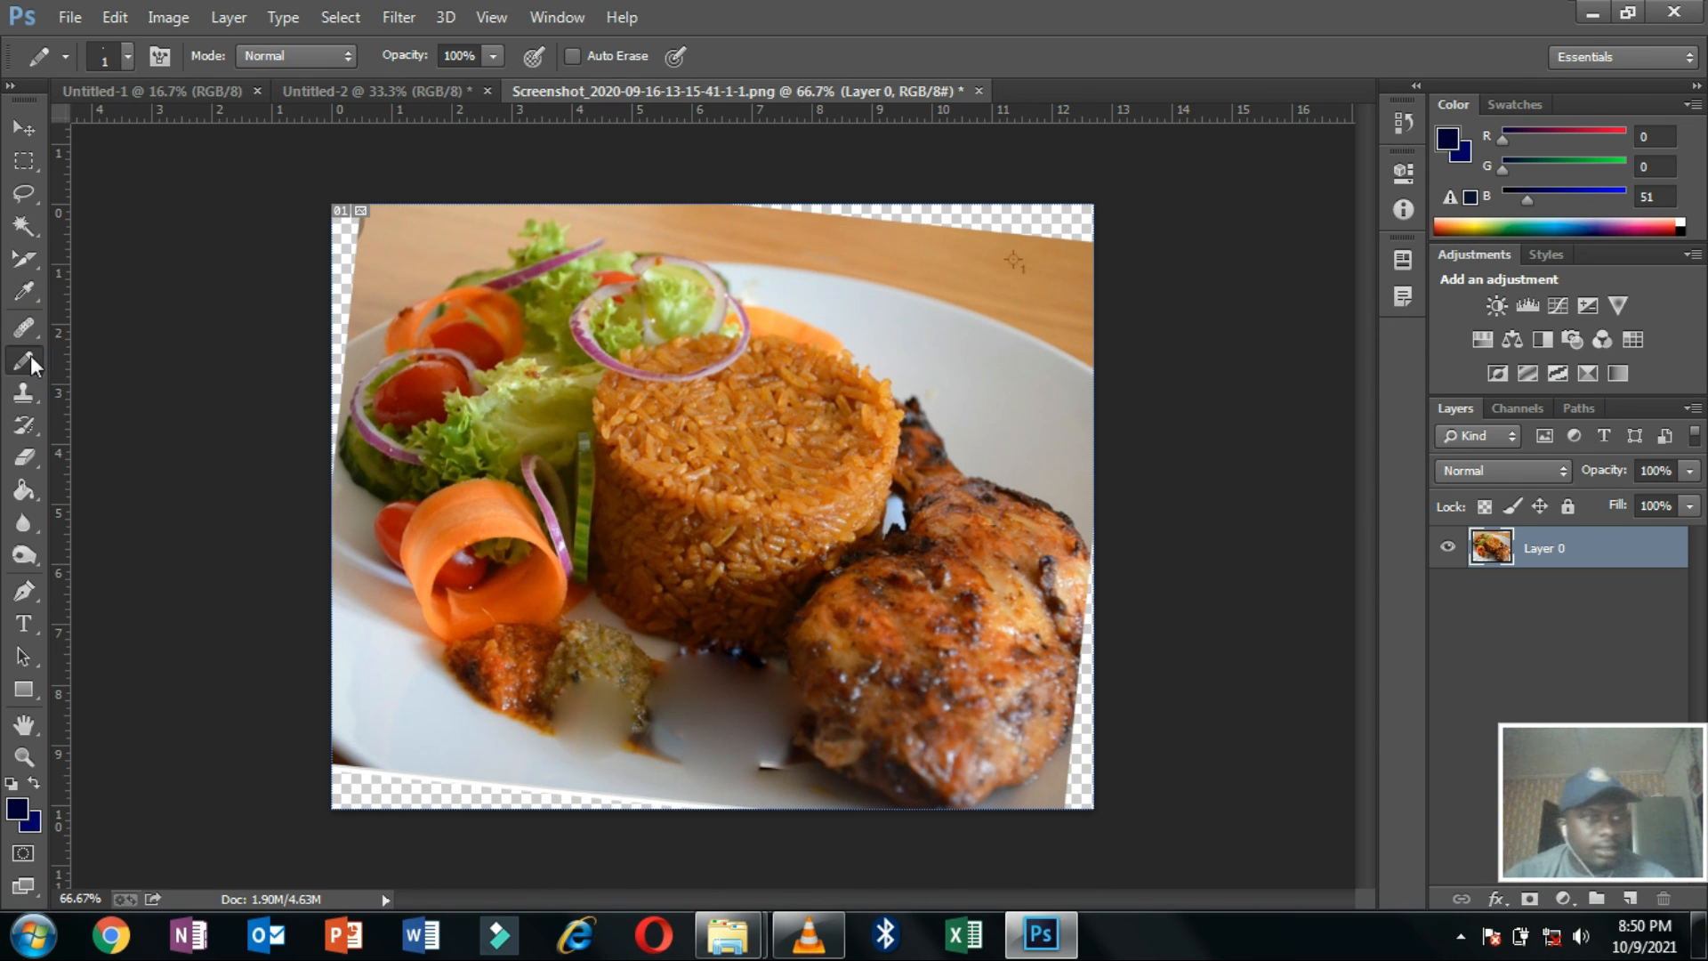
# Switch from the Pencil Tool to the Color Replacement Tool.
pyautogui.rightClick(30, 355)
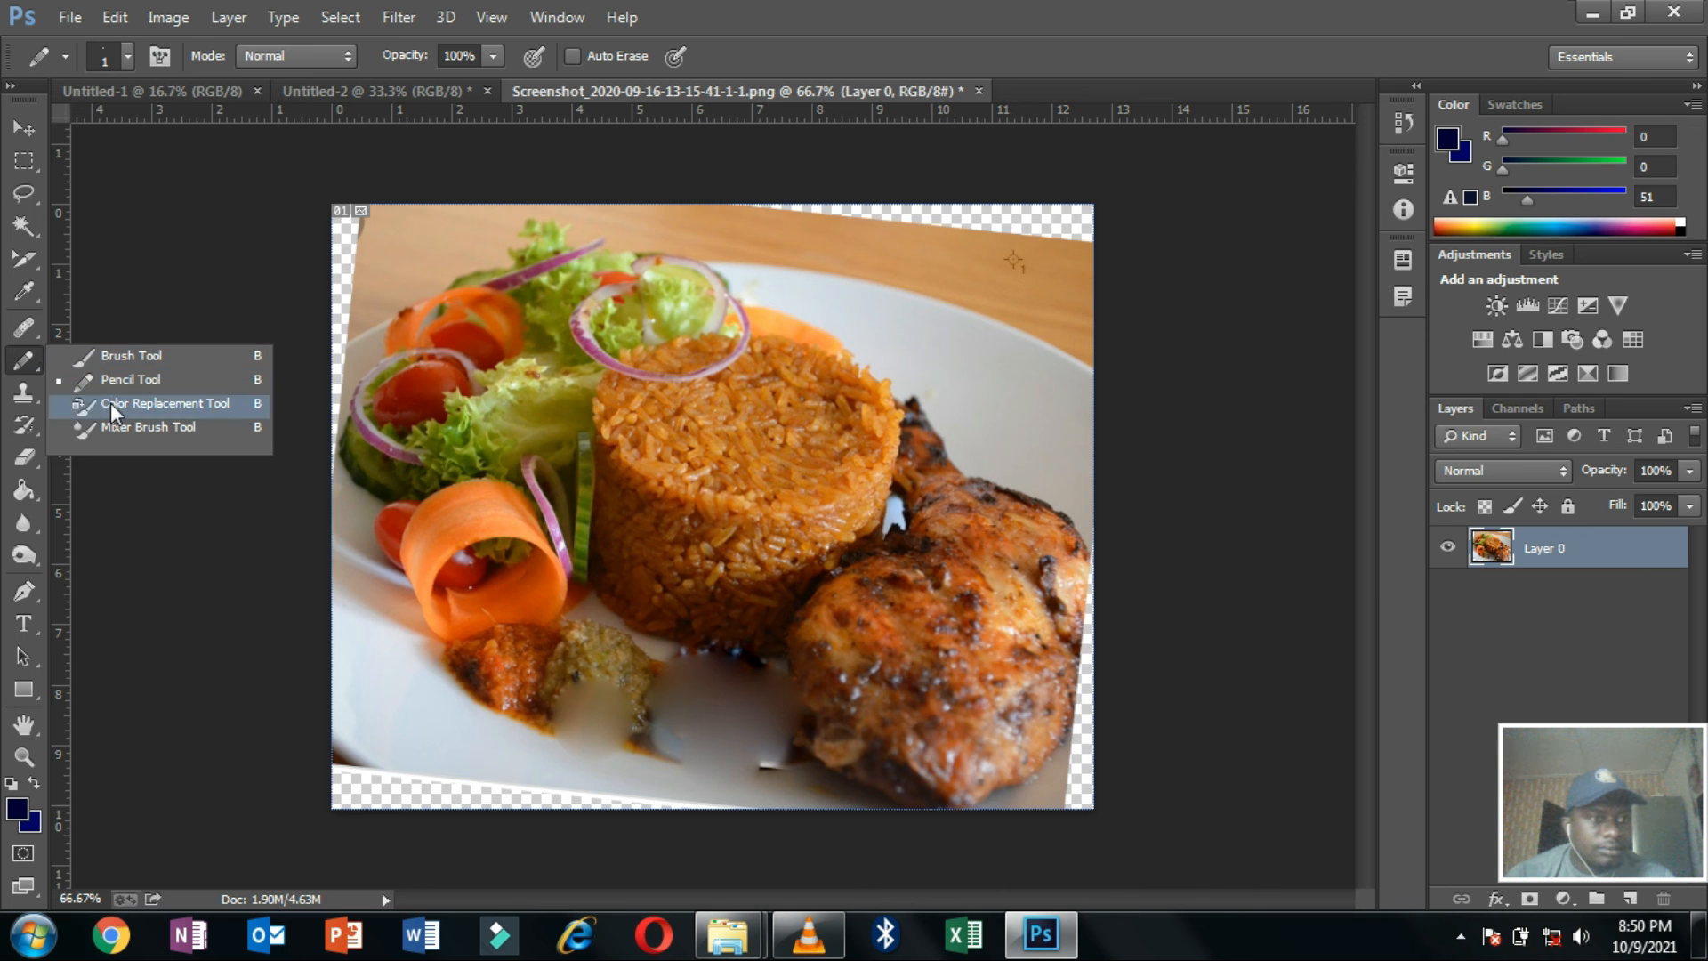